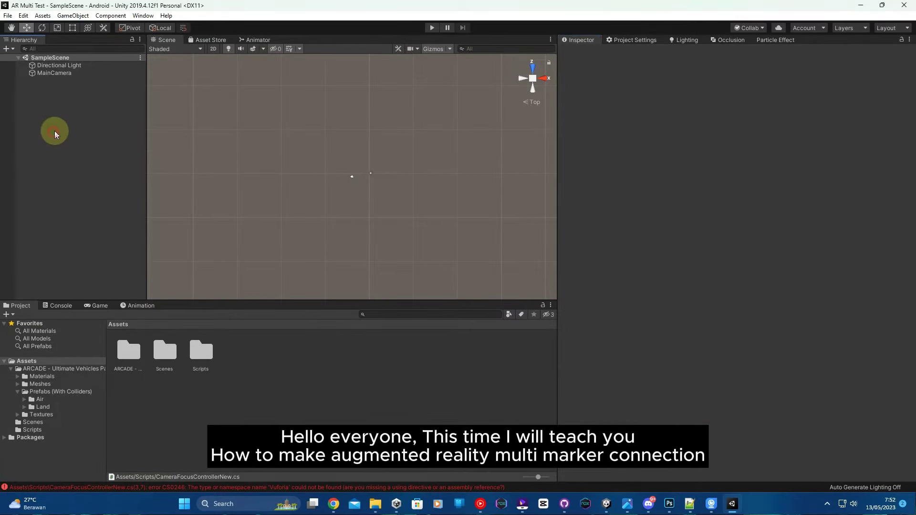
# Create a new empty scene and list the Unity Registry packages in the Package Manager
pyautogui.click(8, 16)
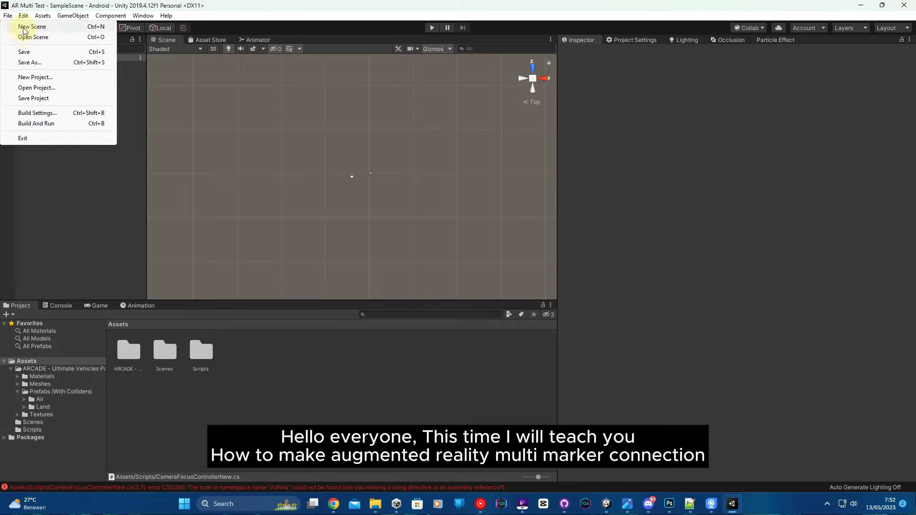
pyautogui.click(25, 29)
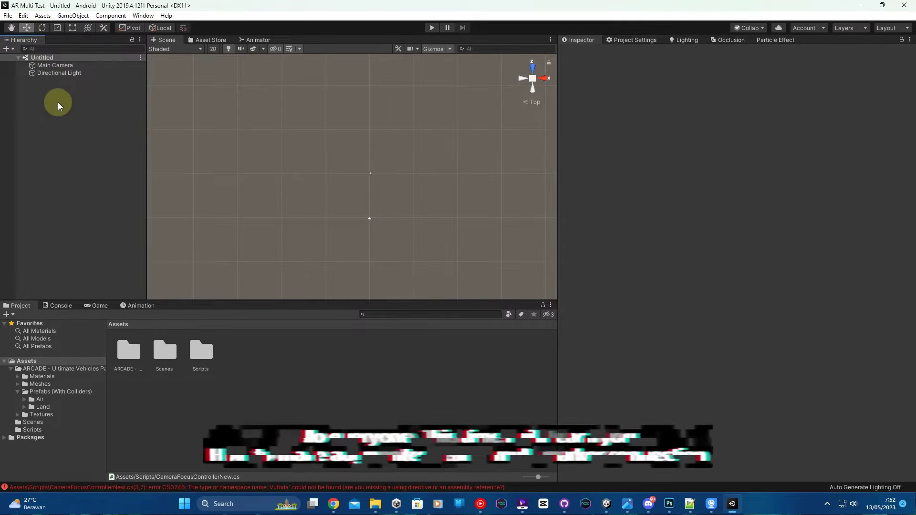
pyautogui.click(145, 17)
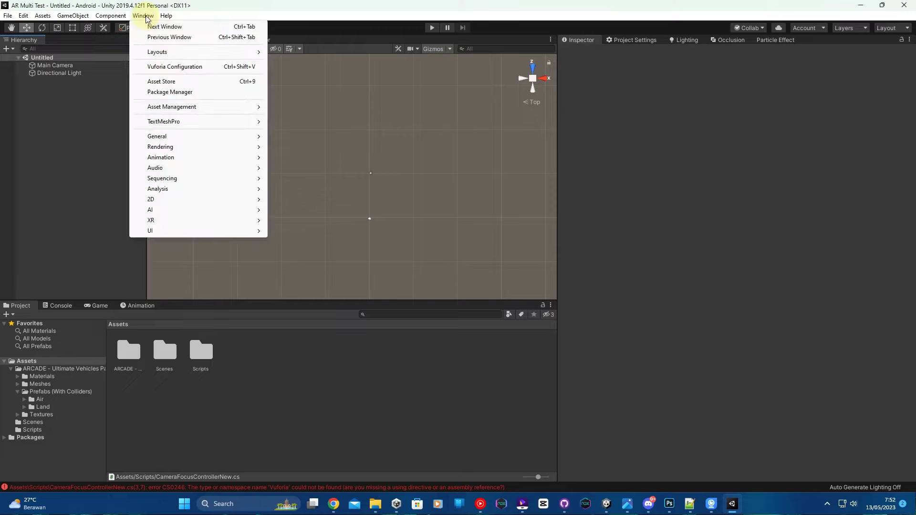
pyautogui.click(179, 92)
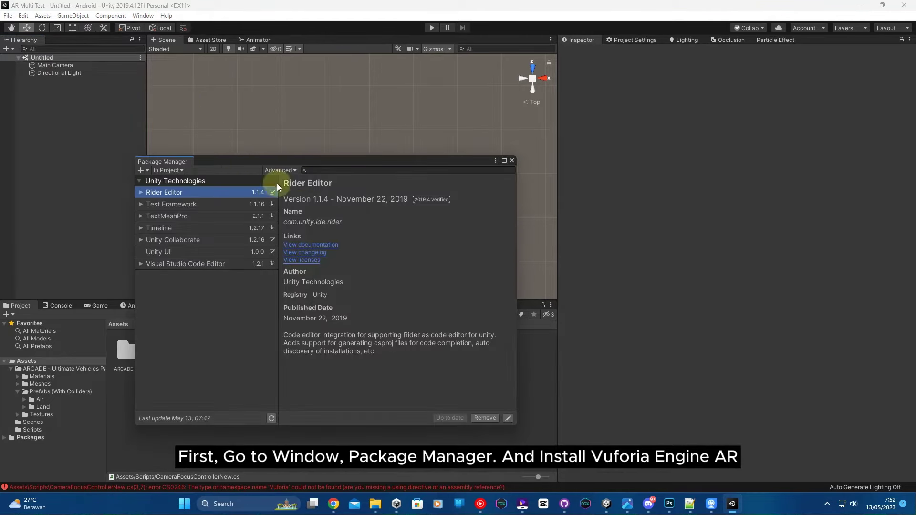
pyautogui.click(171, 170)
pyautogui.click(181, 180)
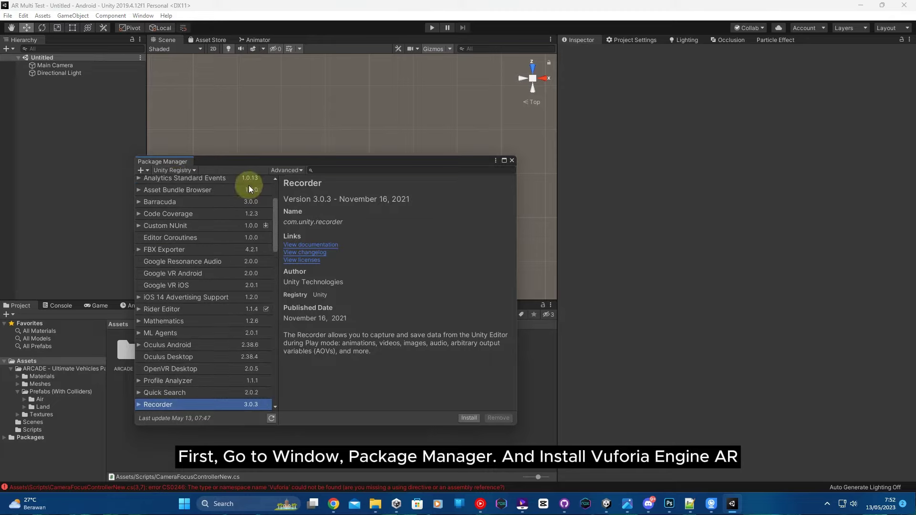
# Search for 'vuforia' and install the Vuforia Engine AR 8.5.9 package
pyautogui.click(333, 171)
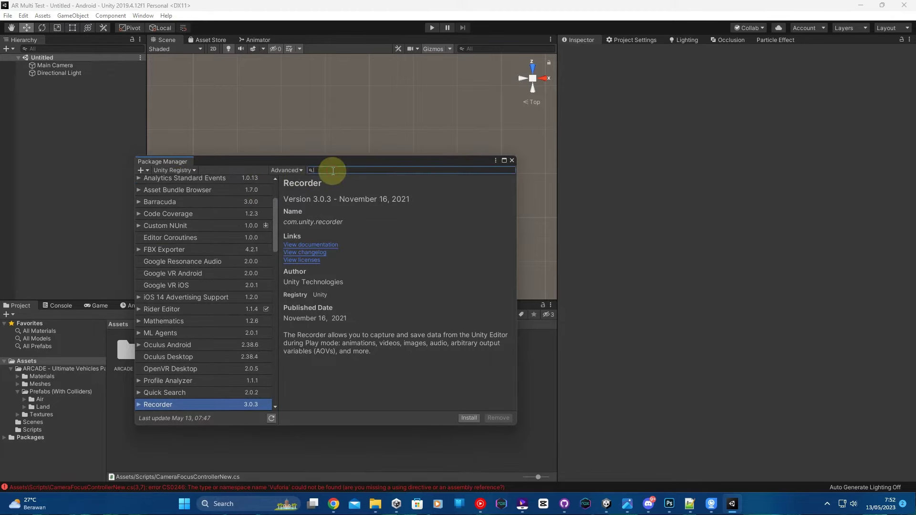
pyautogui.write('vuforia')
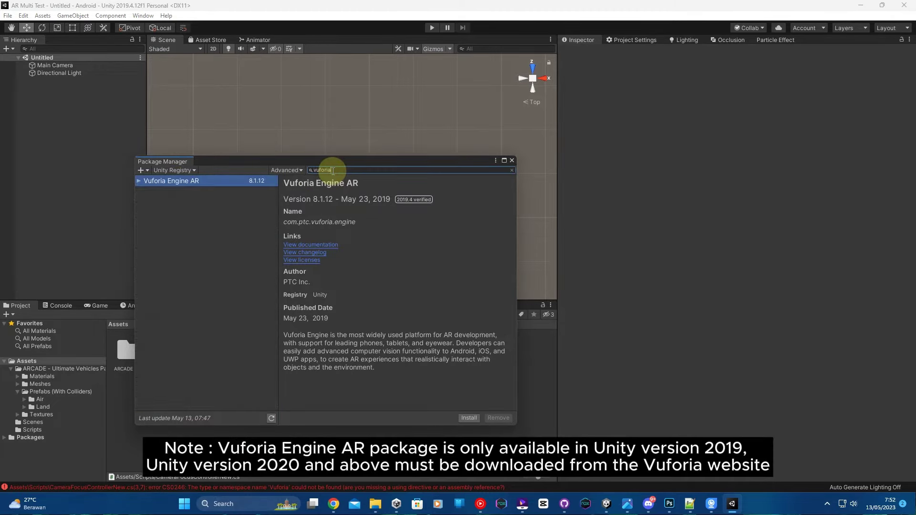
pyautogui.click(139, 181)
pyautogui.click(258, 192)
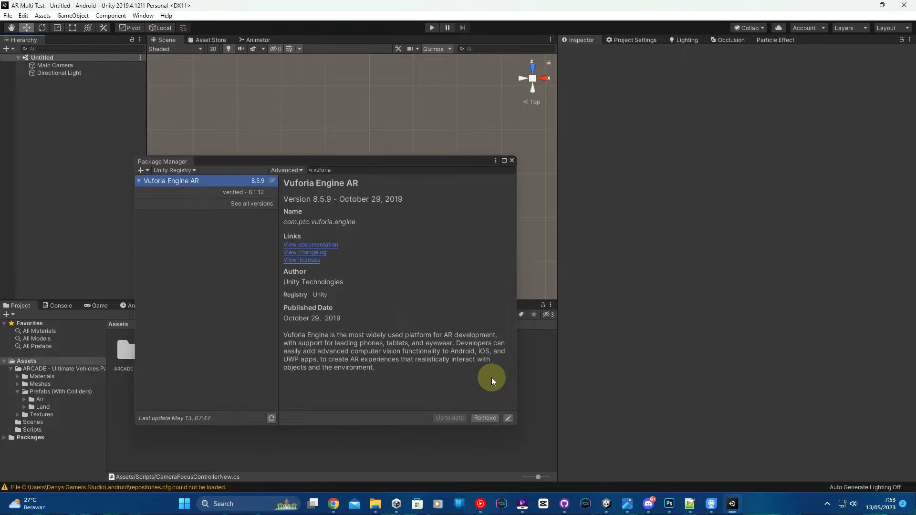
pyautogui.click(204, 181)
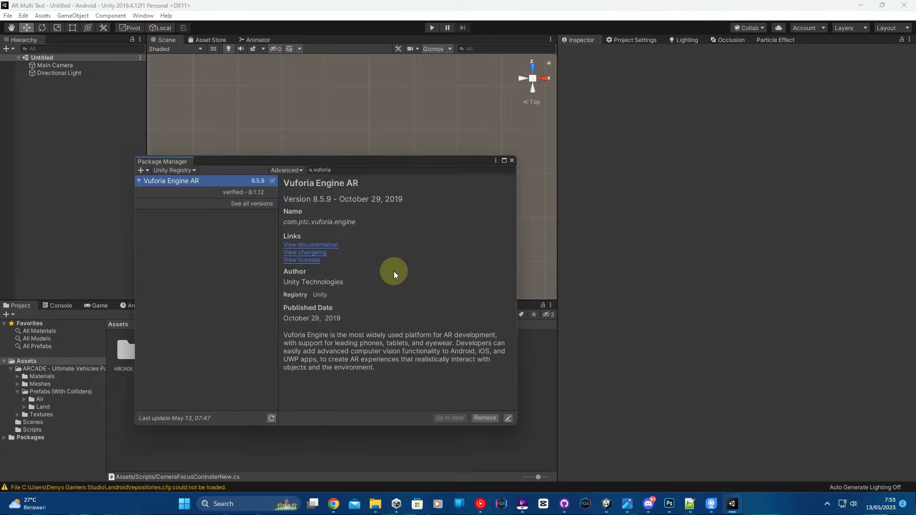
pyautogui.click(512, 161)
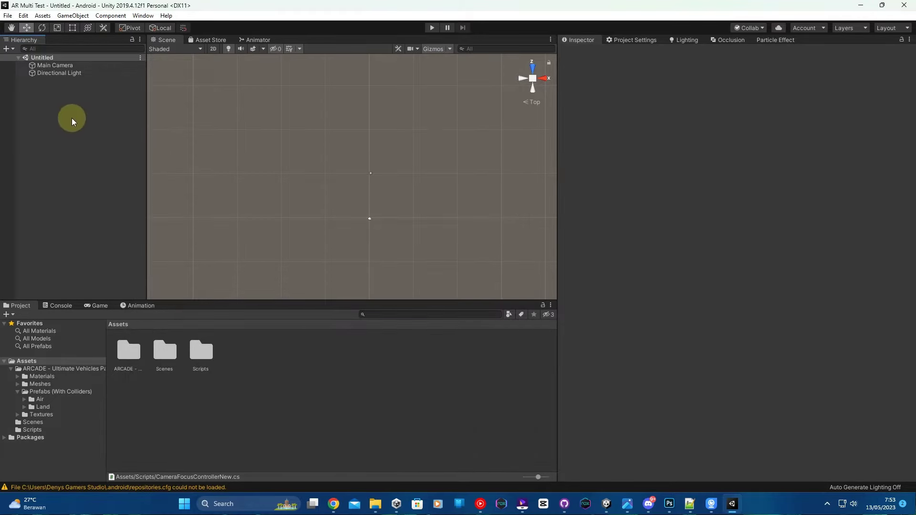
# Replace Main Camera with a Vuforia AR Camera
pyautogui.rightClick(61, 69)
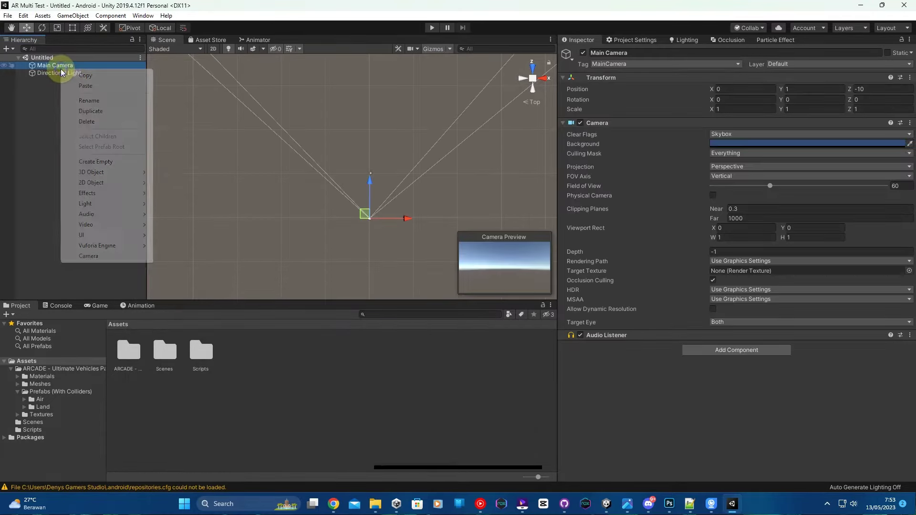
pyautogui.click(90, 119)
pyautogui.rightClick(61, 106)
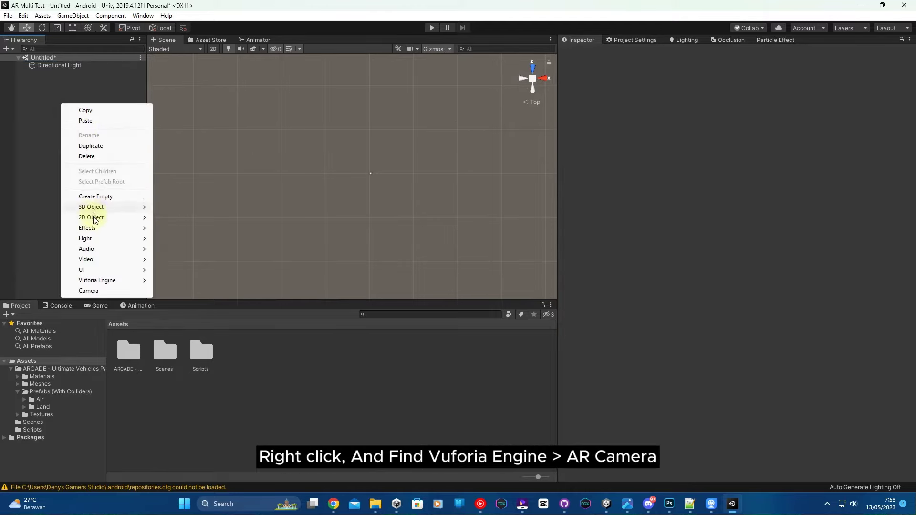
pyautogui.moveTo(114, 285)
pyautogui.click(176, 281)
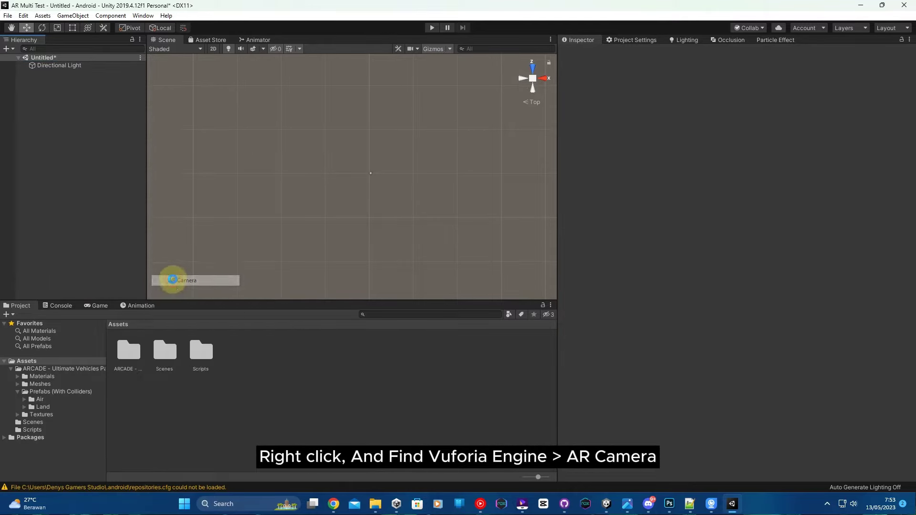
# Add a Vuforia Image Target, import its default database, and frame it in view
pyautogui.rightClick(67, 102)
pyautogui.moveTo(115, 281)
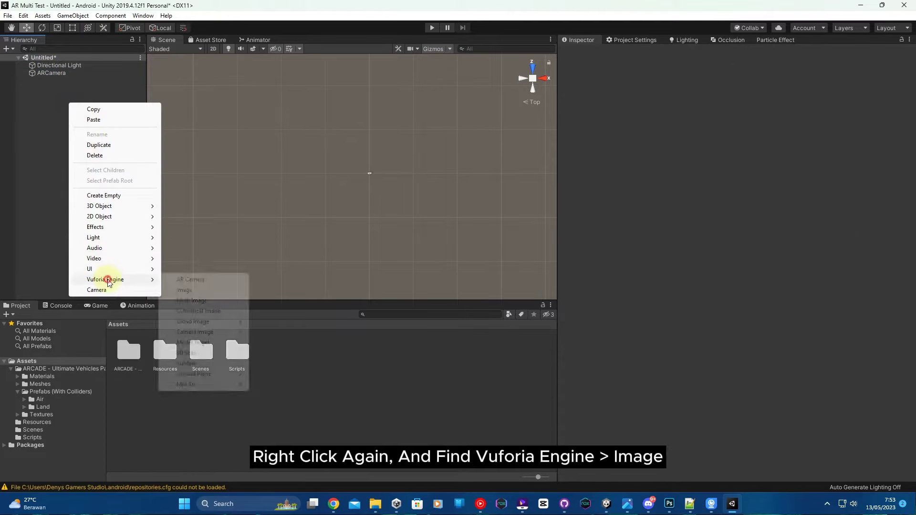
pyautogui.click(192, 292)
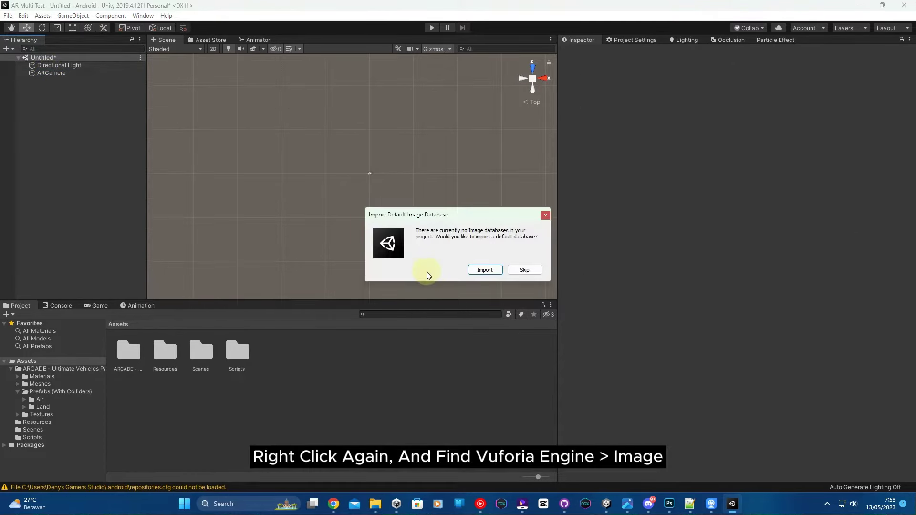
pyautogui.click(481, 269)
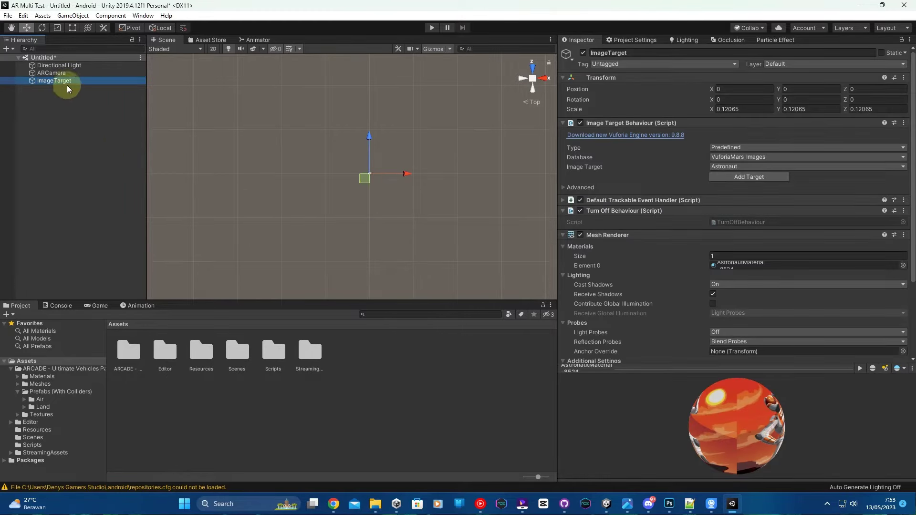
pyautogui.doubleClick(67, 82)
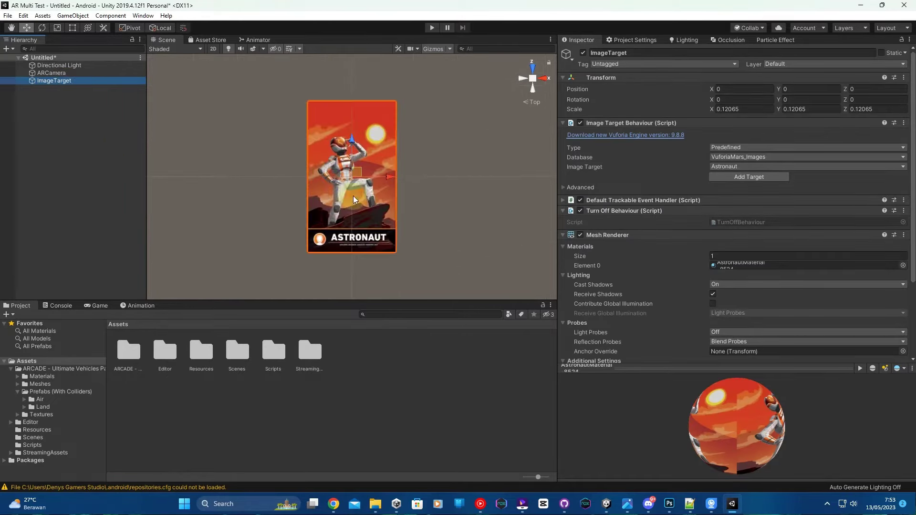
pyautogui.click(334, 504)
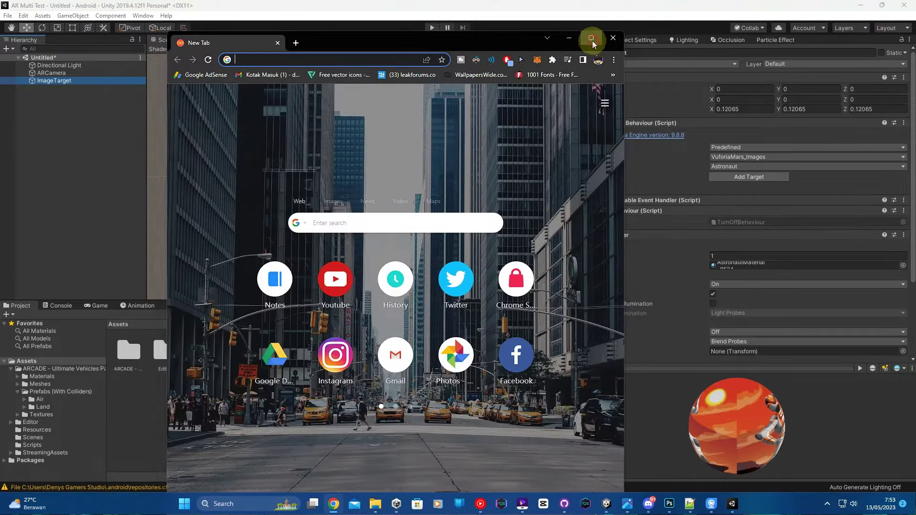
# Search the web for 'vuforia' and open the Vuforia developer portal
pyautogui.click(592, 38)
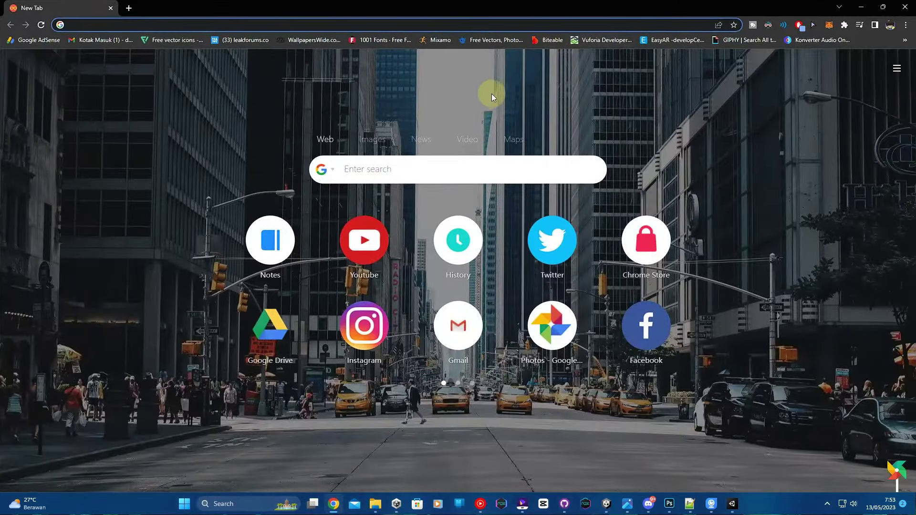
pyautogui.write('vuforia')
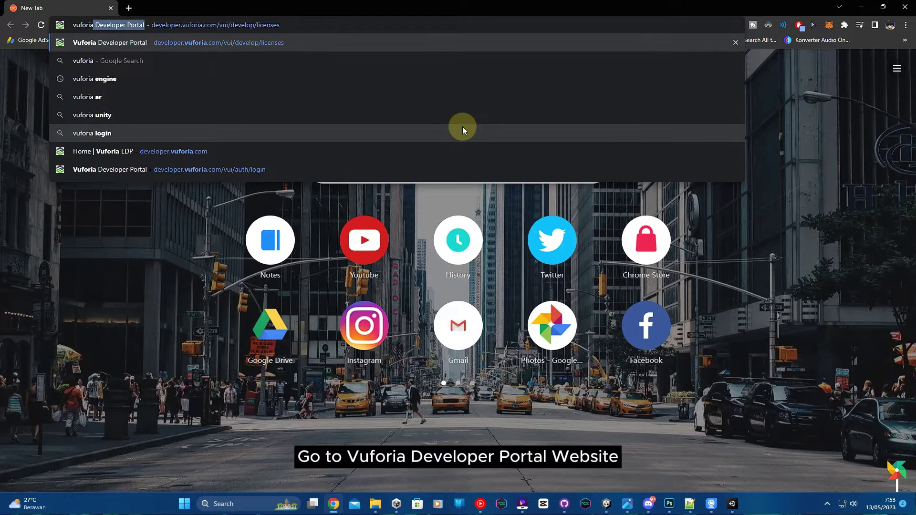
pyautogui.press('Delete')
pyautogui.press('Return')
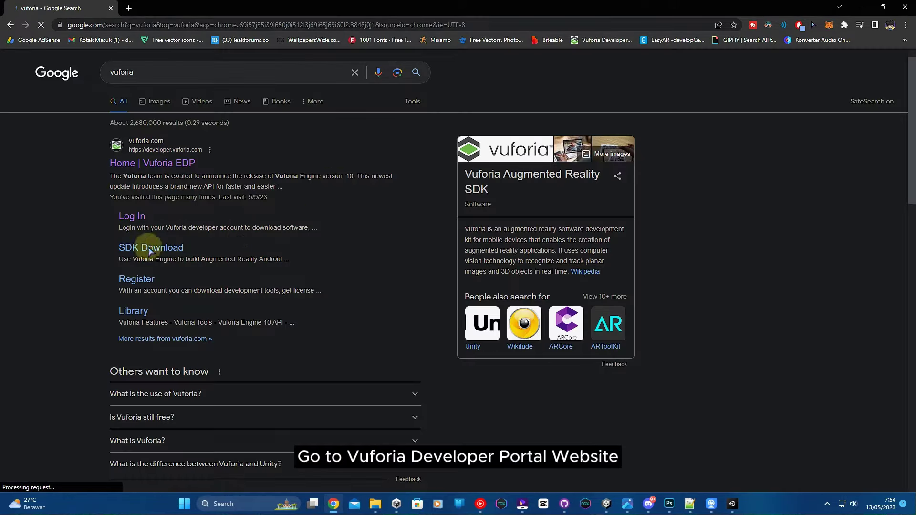
pyautogui.click(190, 172)
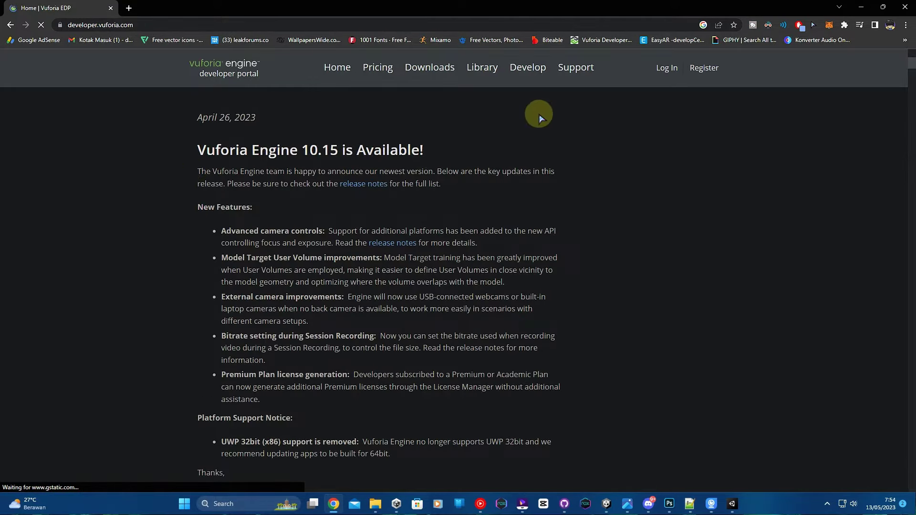
# Sign in and copy the ARlicense license key from the License Manager
pyautogui.click(665, 72)
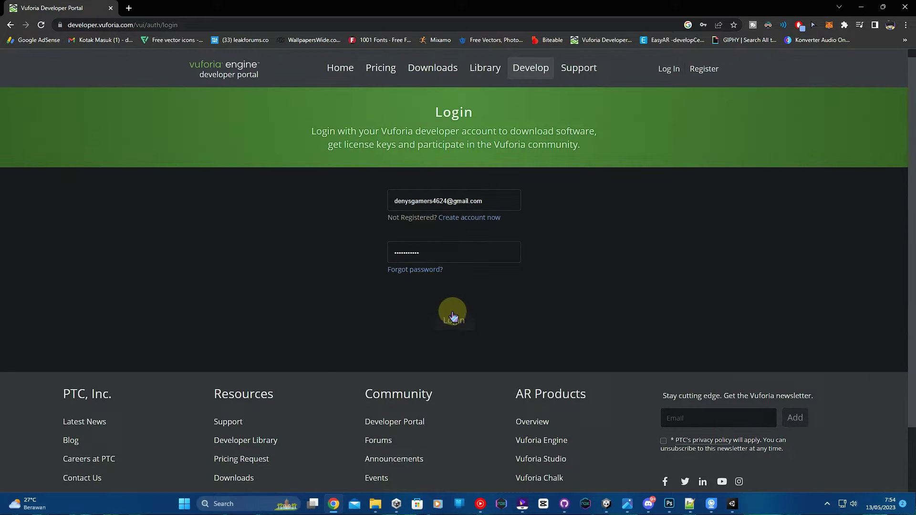
pyautogui.click(453, 316)
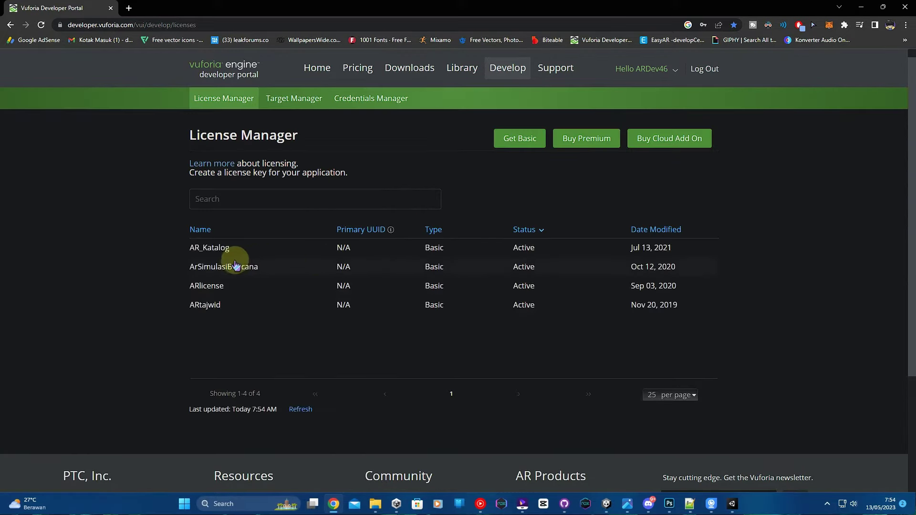
pyautogui.click(213, 286)
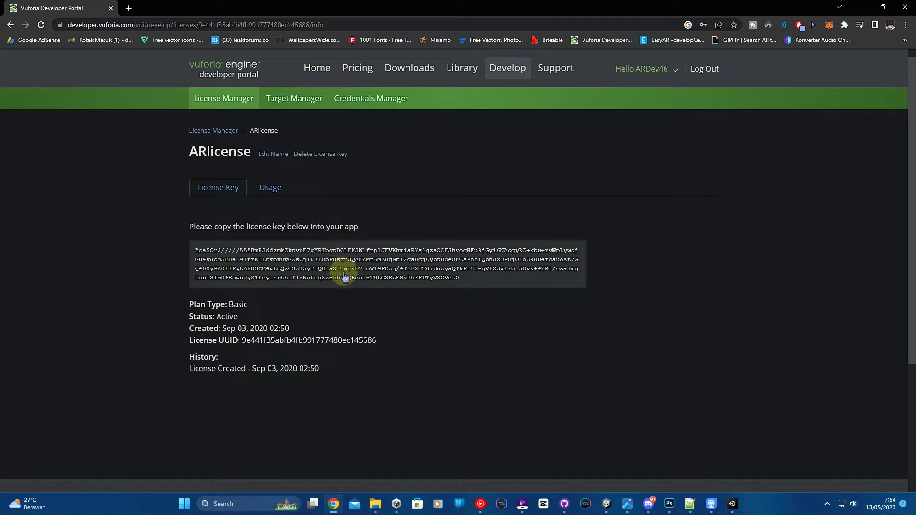
pyautogui.click(549, 265)
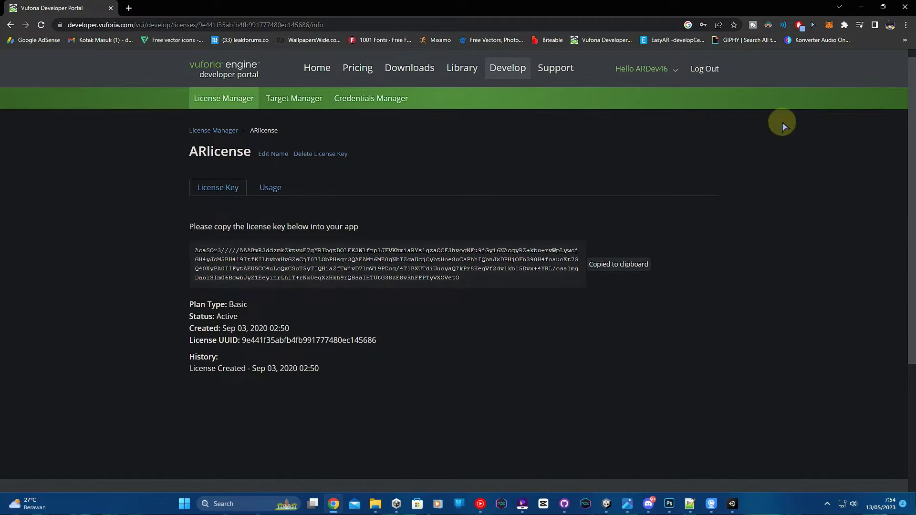
pyautogui.click(862, 8)
# Paste the license key into ARCamera's Vuforia Engine configuration, then select ImageTarget
pyautogui.click(56, 72)
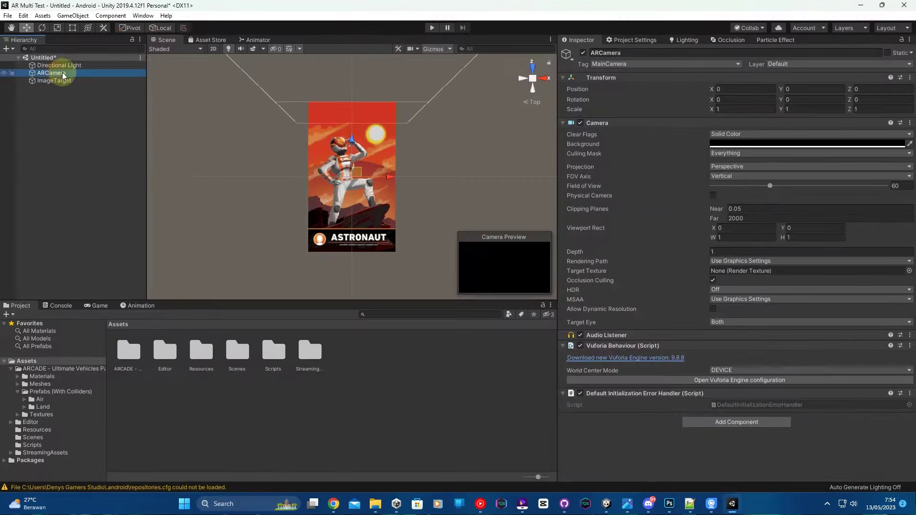
pyautogui.click(728, 380)
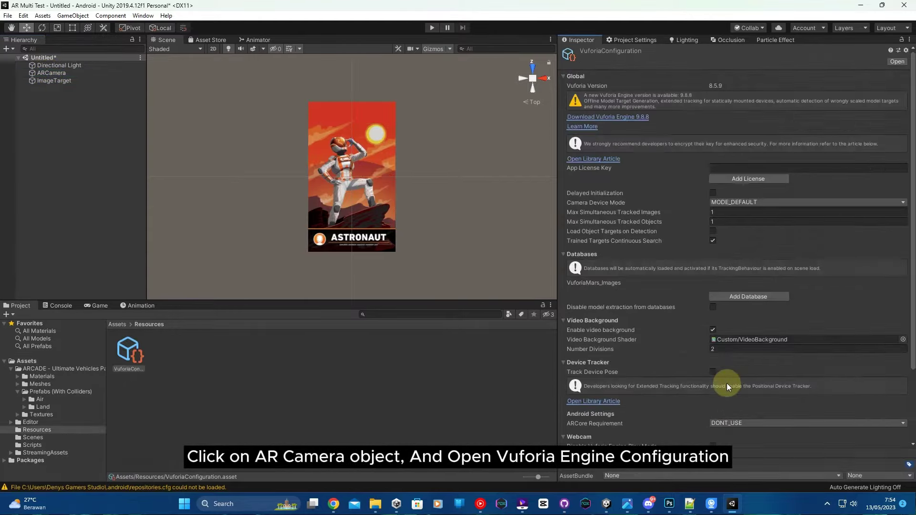
pyautogui.rightClick(732, 169)
pyautogui.click(747, 191)
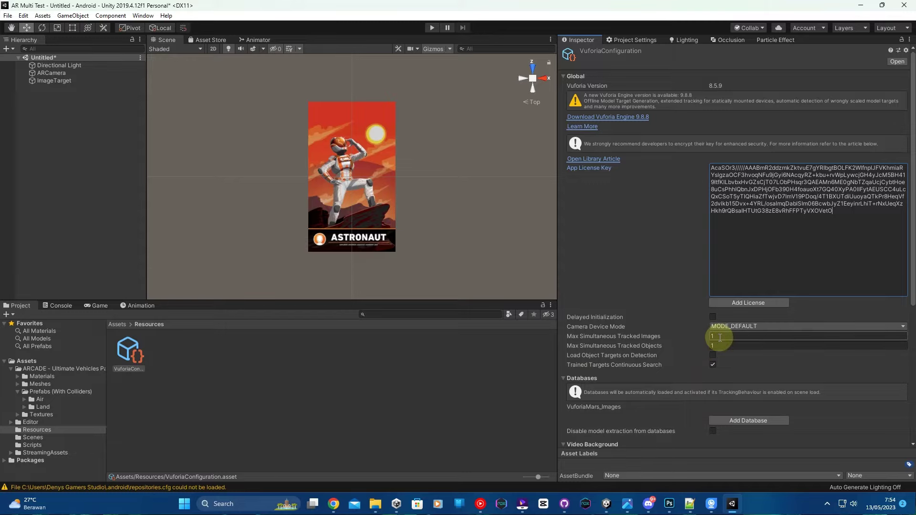
pyautogui.click(97, 161)
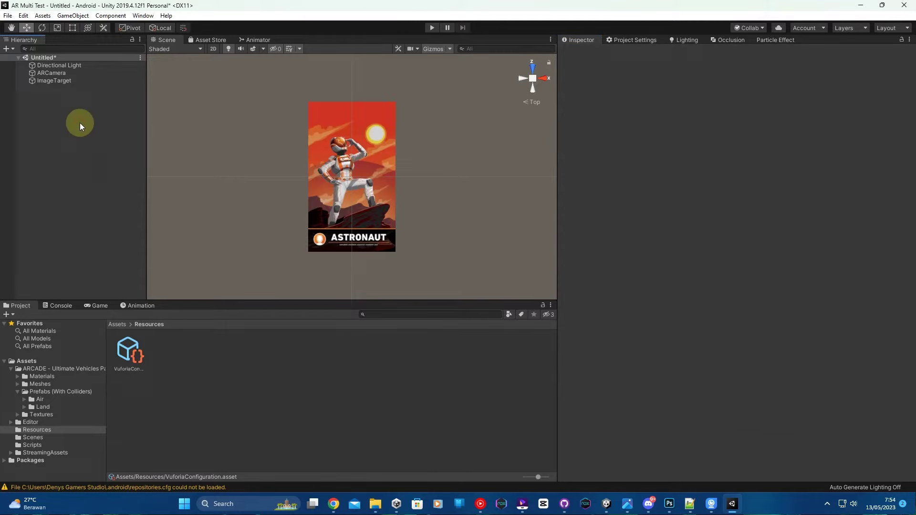
pyautogui.click(62, 88)
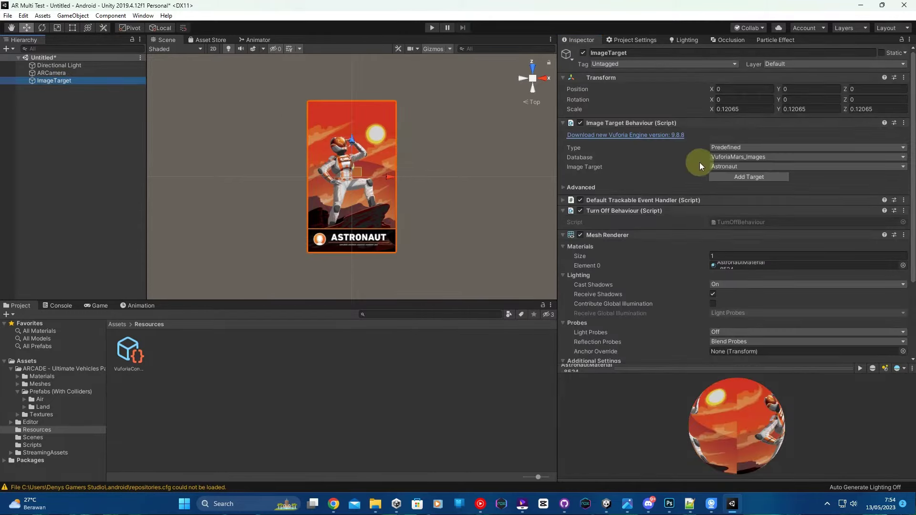
# Create a Device database named AR_Multi in the portal's Target Manager
pyautogui.click(333, 504)
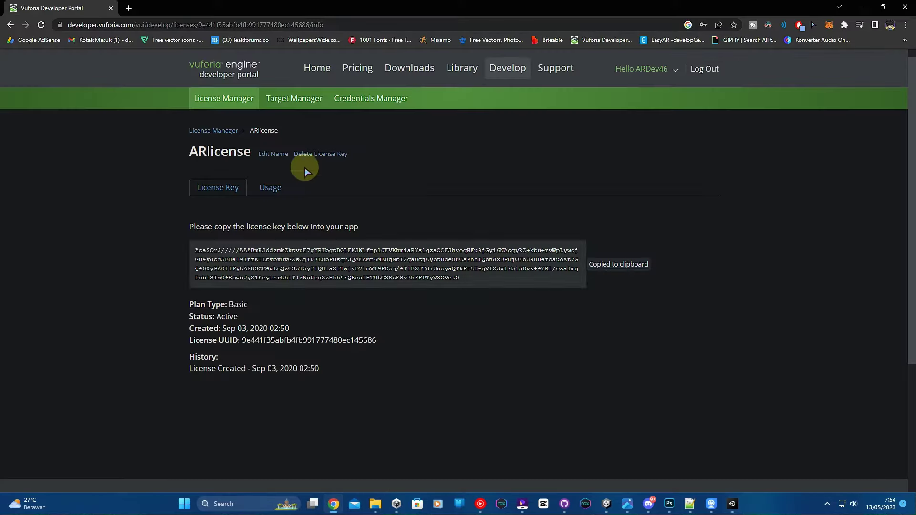
pyautogui.click(292, 108)
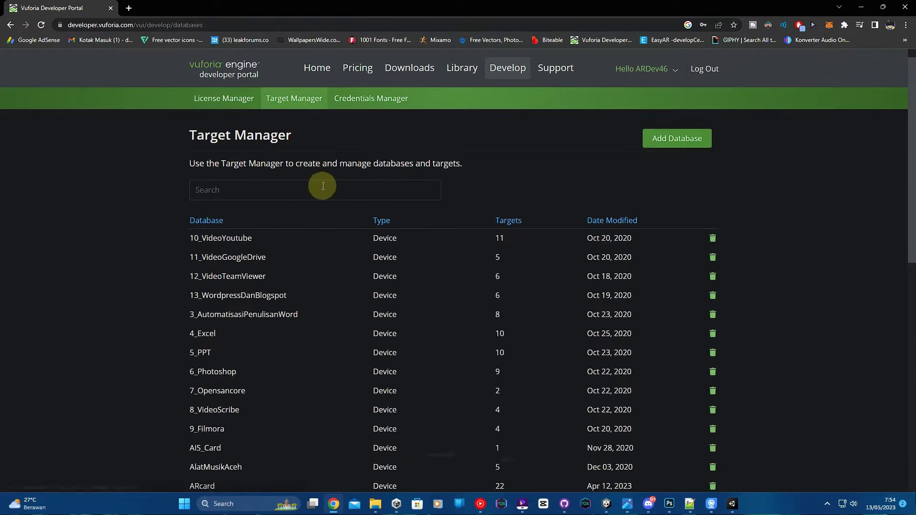
pyautogui.click(650, 148)
pyautogui.click(434, 234)
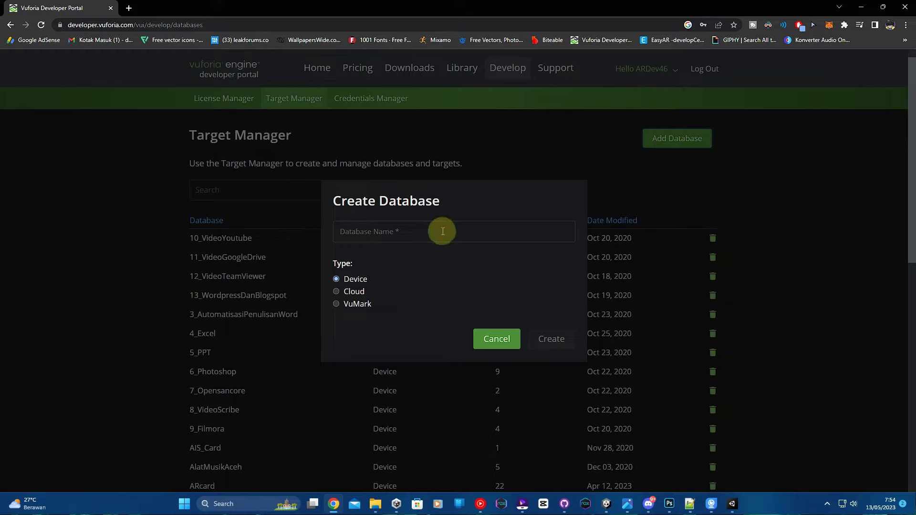
pyautogui.write('AR')
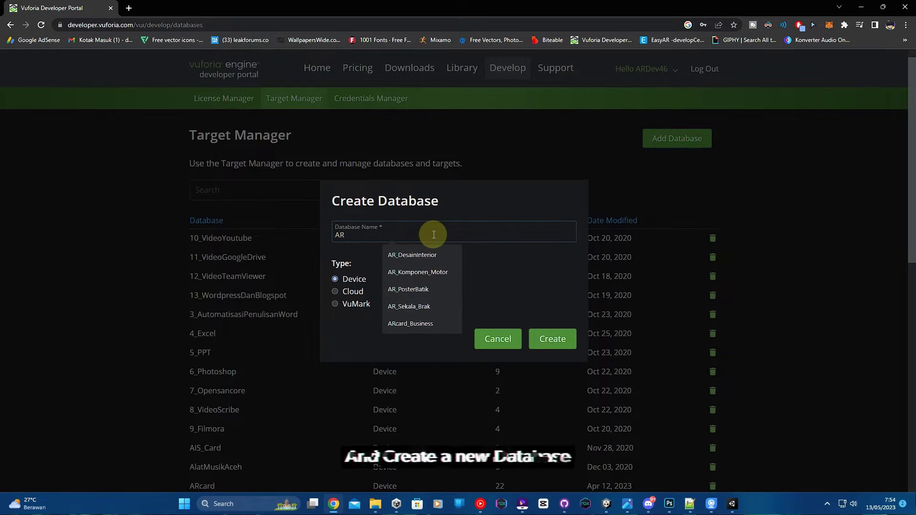
pyautogui.write(')')
pyautogui.press('BackSpace')
pyautogui.write('_')
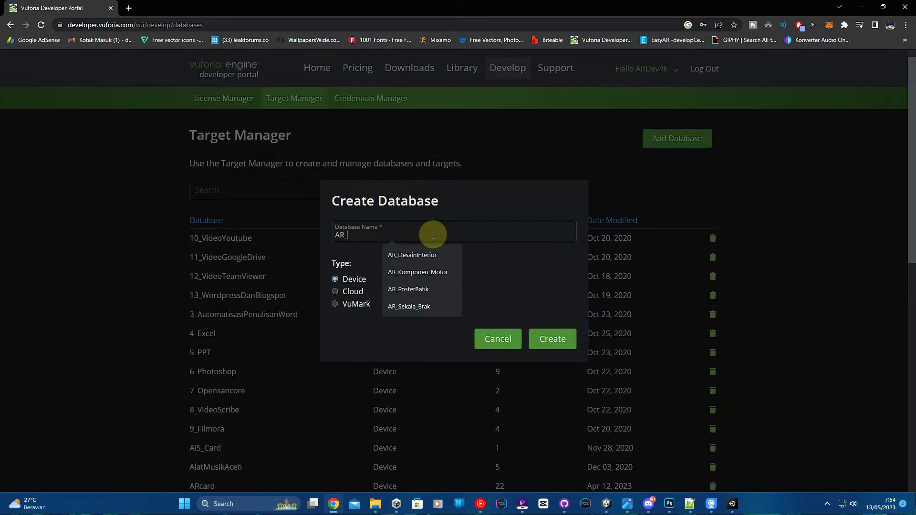
pyautogui.write('Multi')
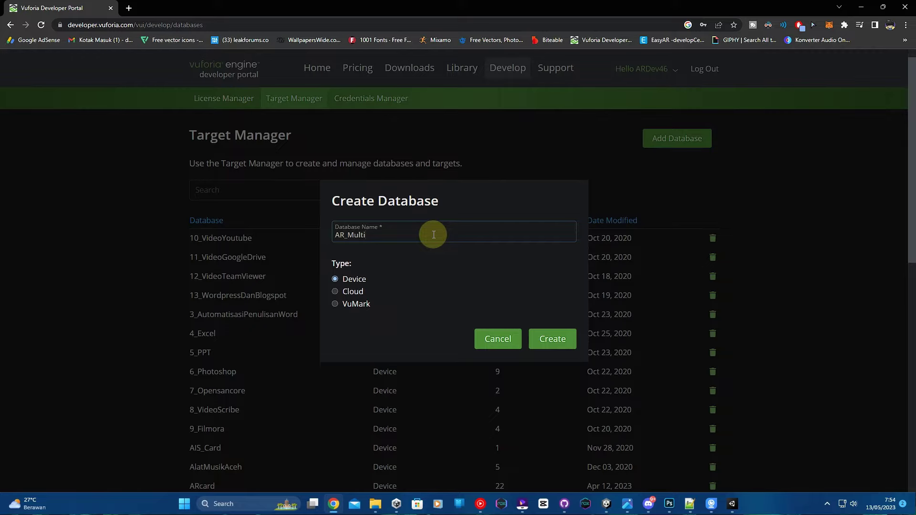
pyautogui.click(549, 338)
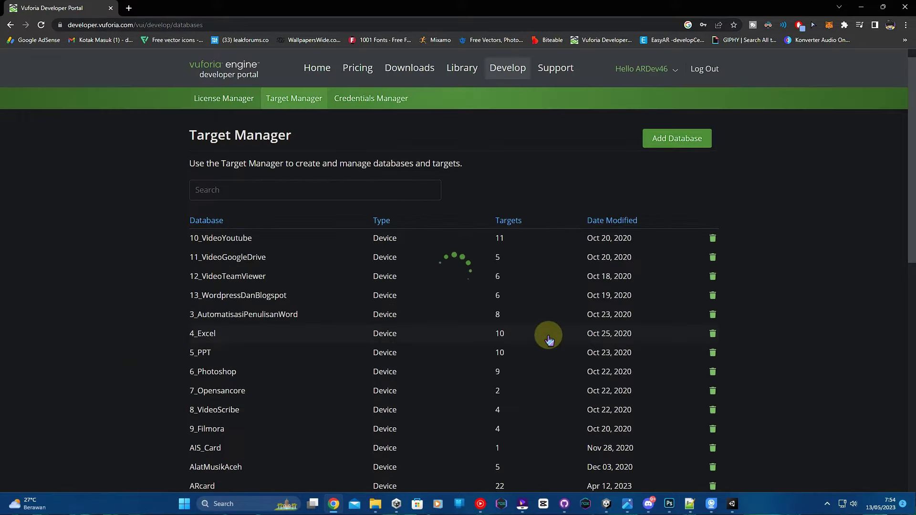
pyautogui.scroll(-5, 523, 350)
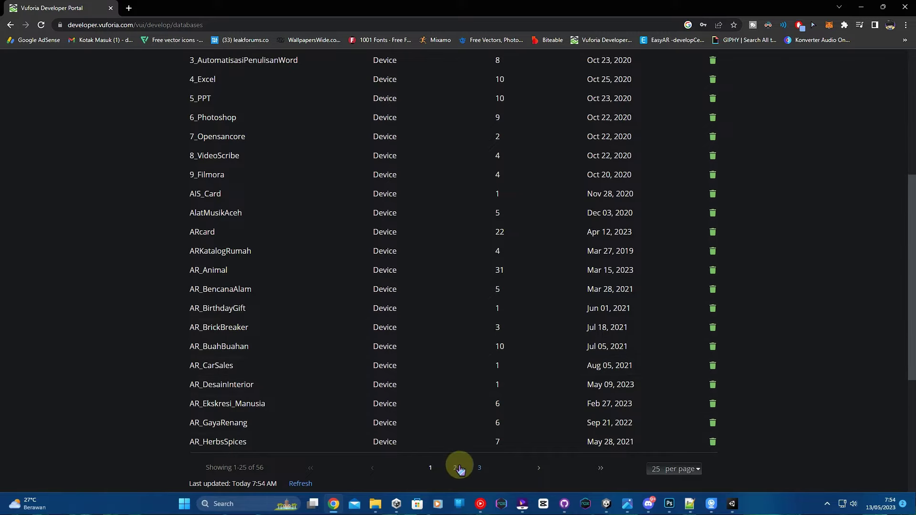
pyautogui.scroll(3, 281, 381)
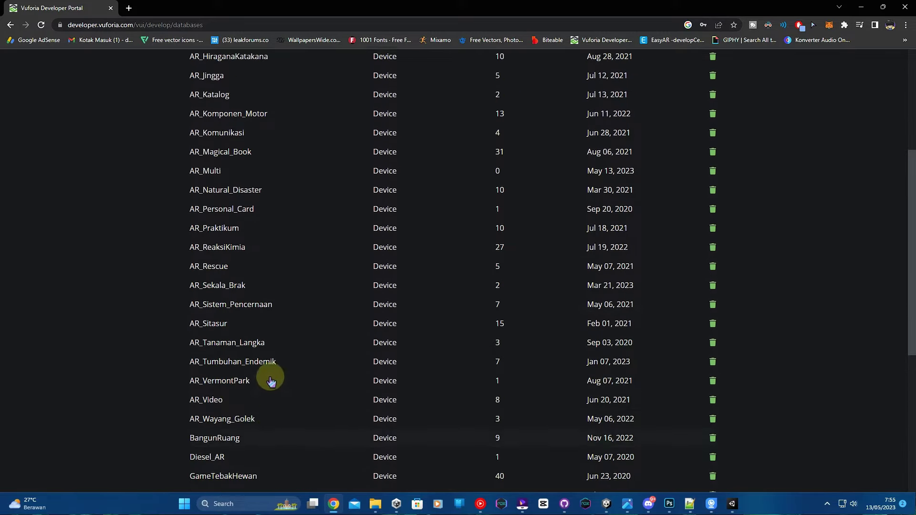
# Add image target MarkerA to AR_Multi from Group 214.jpg with width 10
pyautogui.click(219, 246)
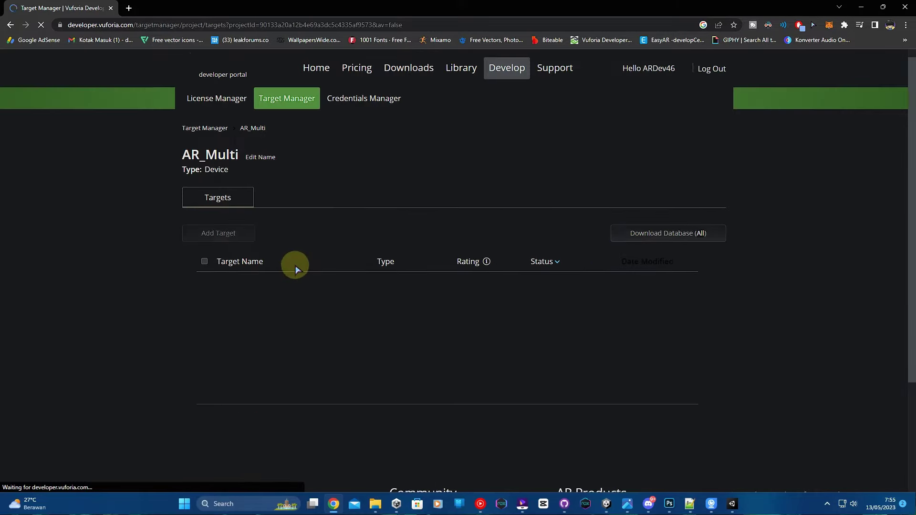
pyautogui.click(219, 237)
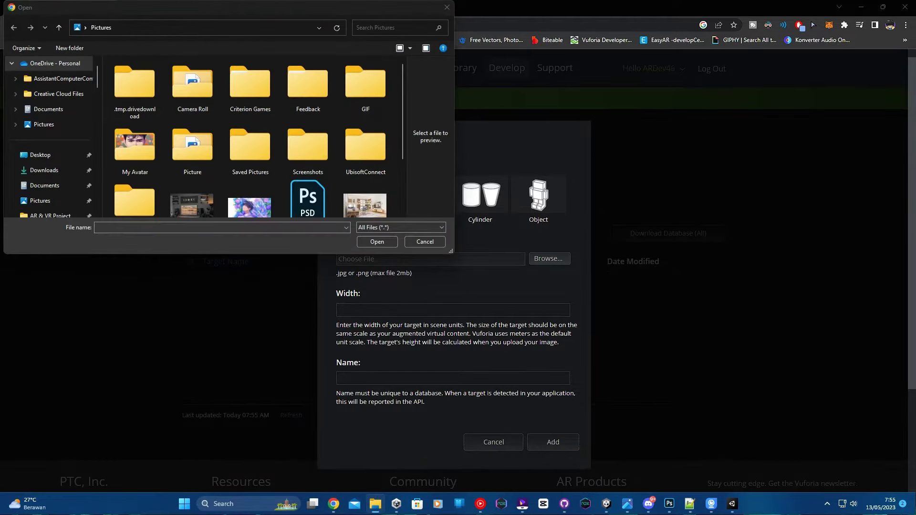
pyautogui.click(193, 28)
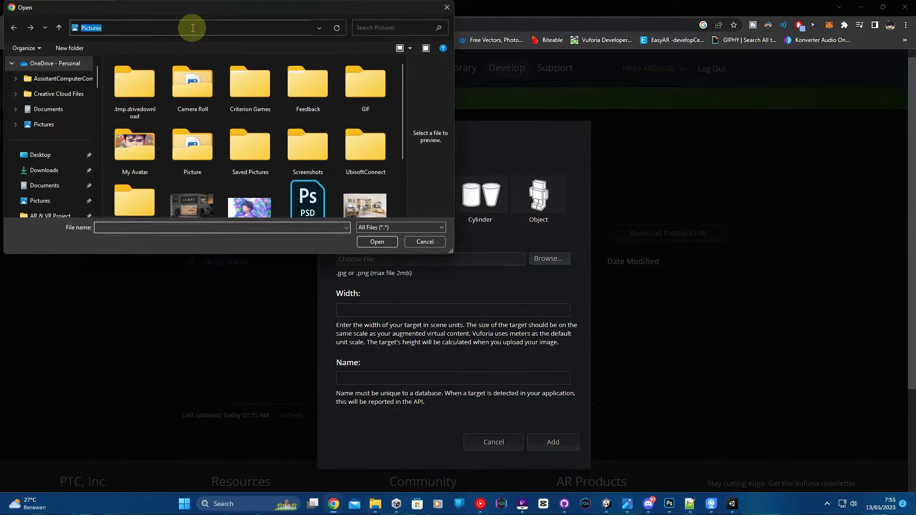
pyautogui.press('Return')
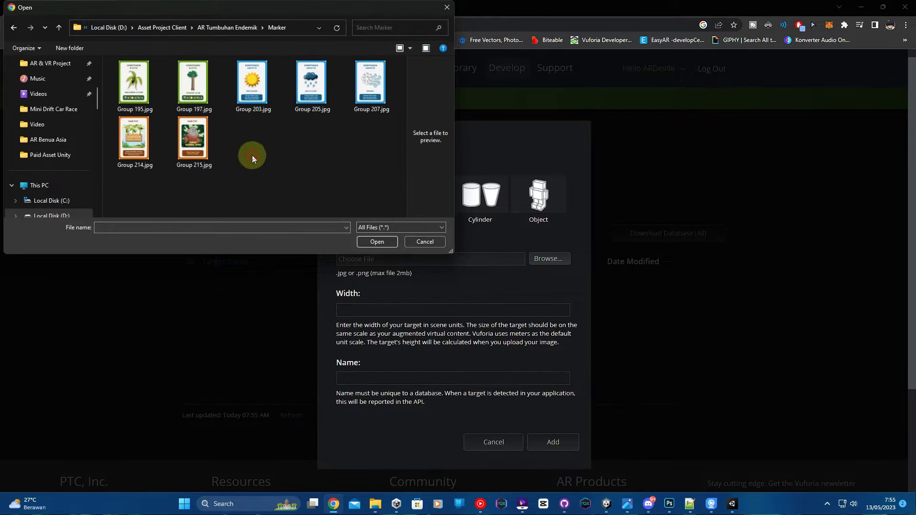
pyautogui.click(139, 142)
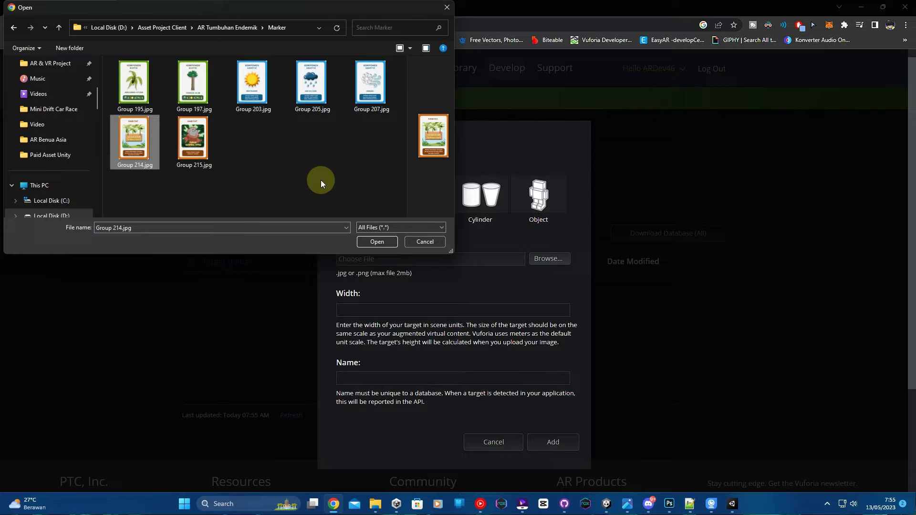
pyautogui.click(376, 242)
pyautogui.click(390, 310)
pyautogui.write('10')
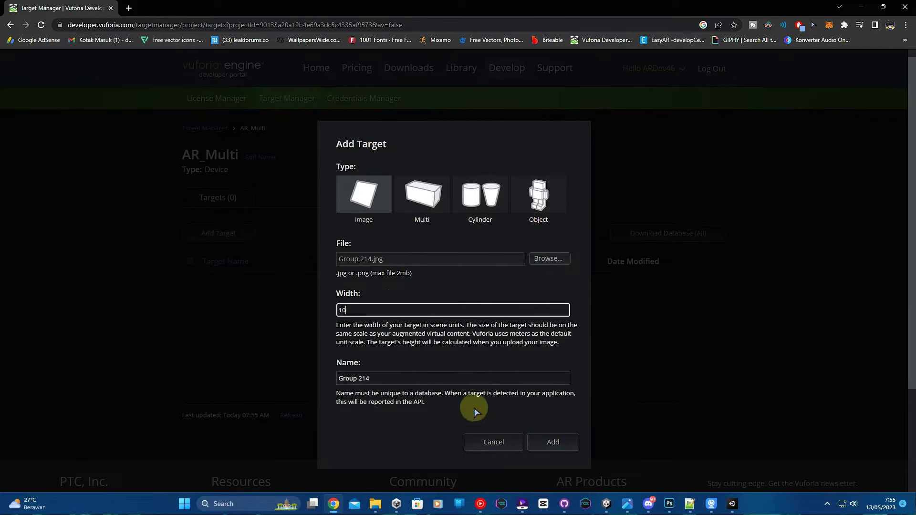
pyautogui.moveTo(379, 379); pyautogui.dragTo(308, 378)
pyautogui.click(544, 439)
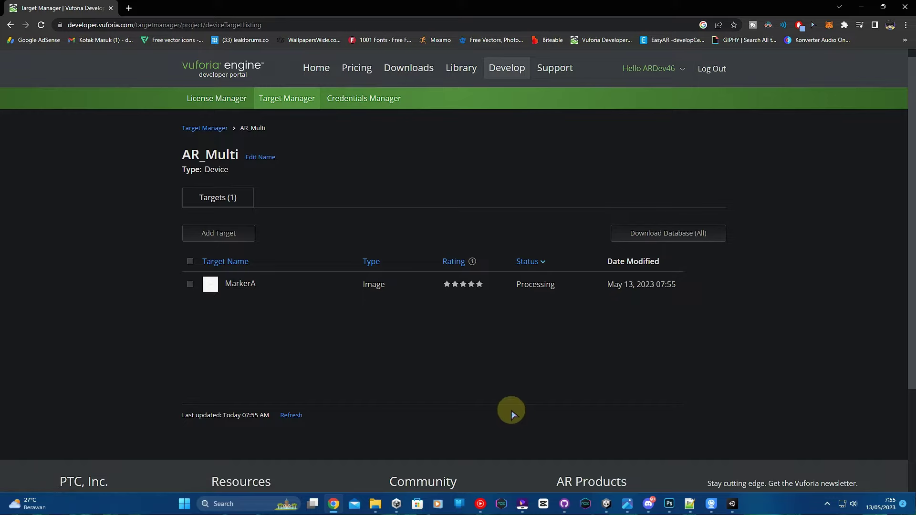
# Add image target MarkerB from Group 205.jpg with width 10
pyautogui.click(234, 234)
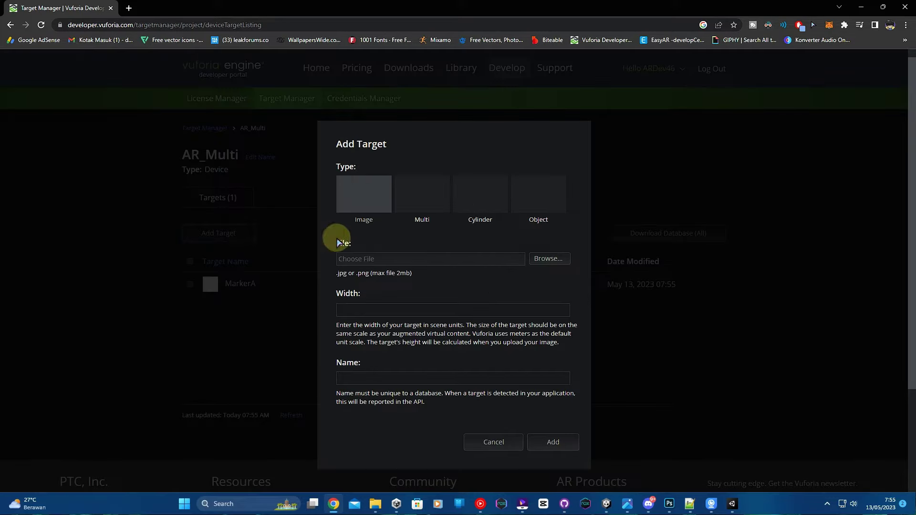
pyautogui.click(546, 261)
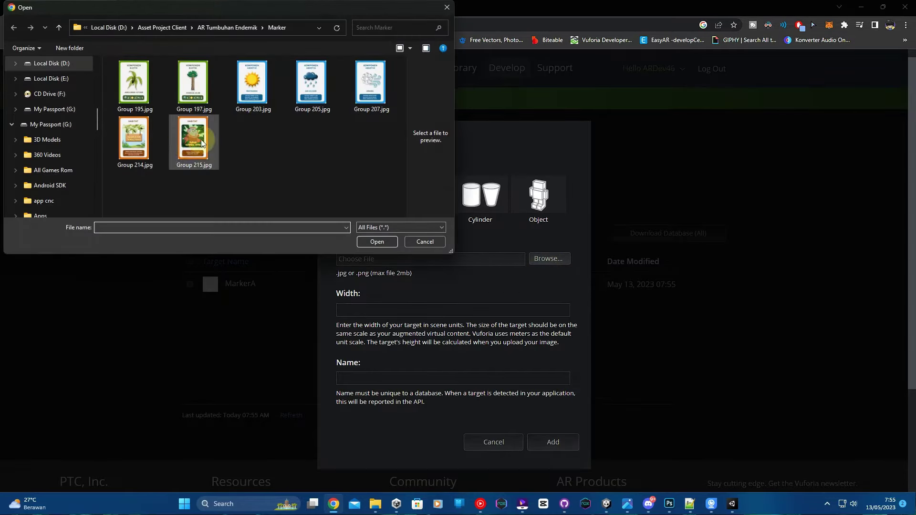
pyautogui.click(324, 87)
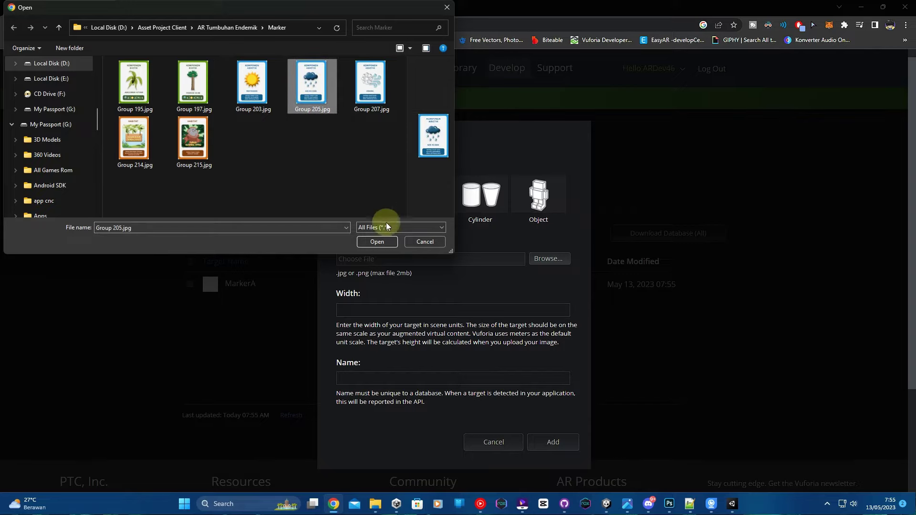
pyautogui.click(377, 241)
pyautogui.click(368, 308)
pyautogui.write('10')
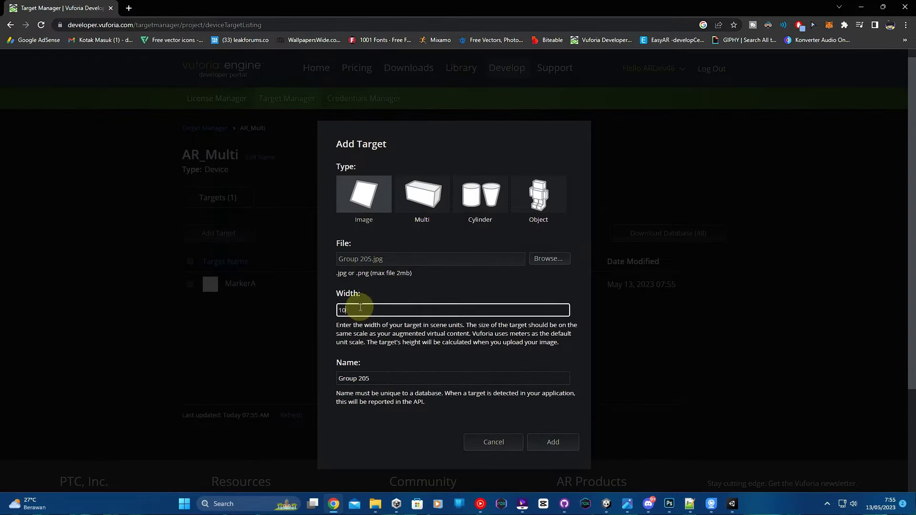
pyautogui.tripleClick(361, 380)
pyautogui.write('MarkerB')
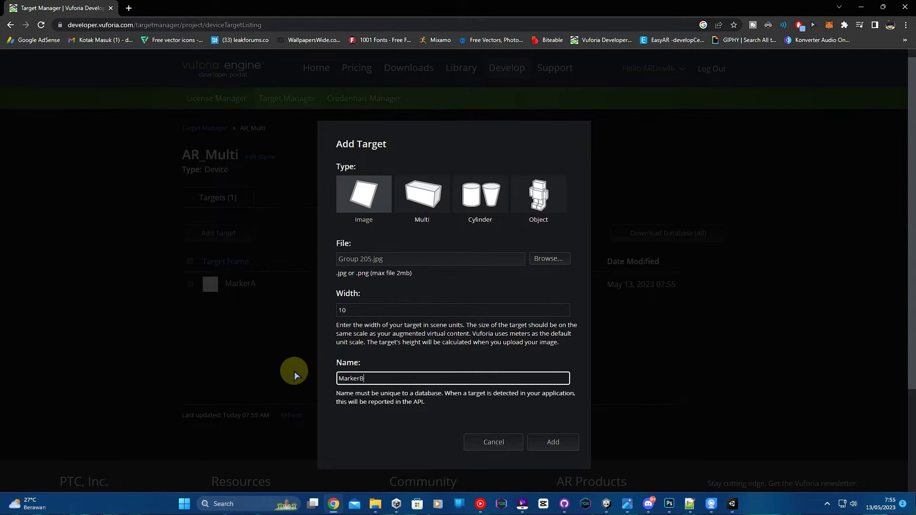
pyautogui.click(553, 441)
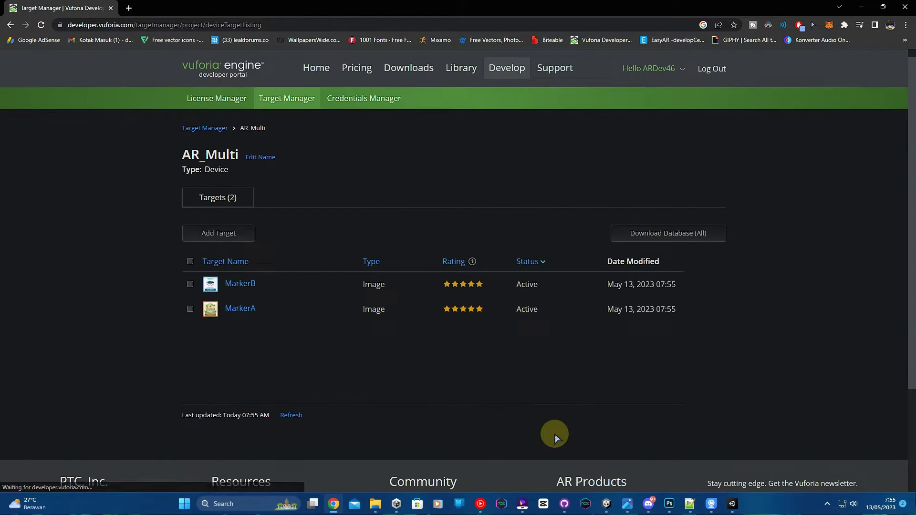
# Download both AR_Multi targets as a Unity Editor package
pyautogui.click(191, 262)
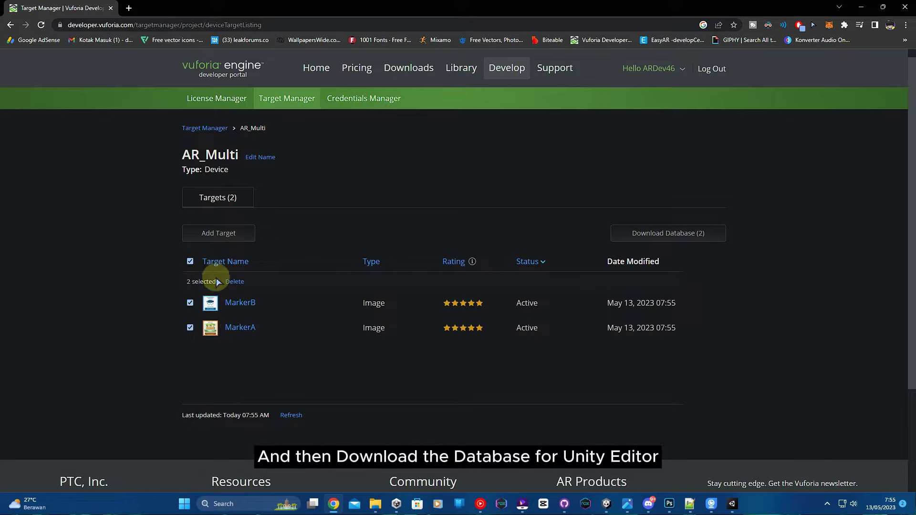
pyautogui.click(620, 234)
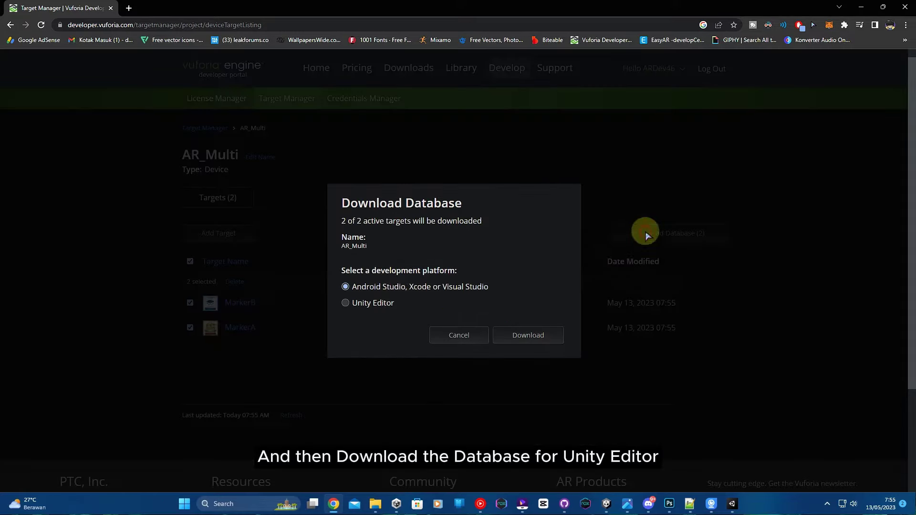
pyautogui.click(346, 304)
pyautogui.click(506, 335)
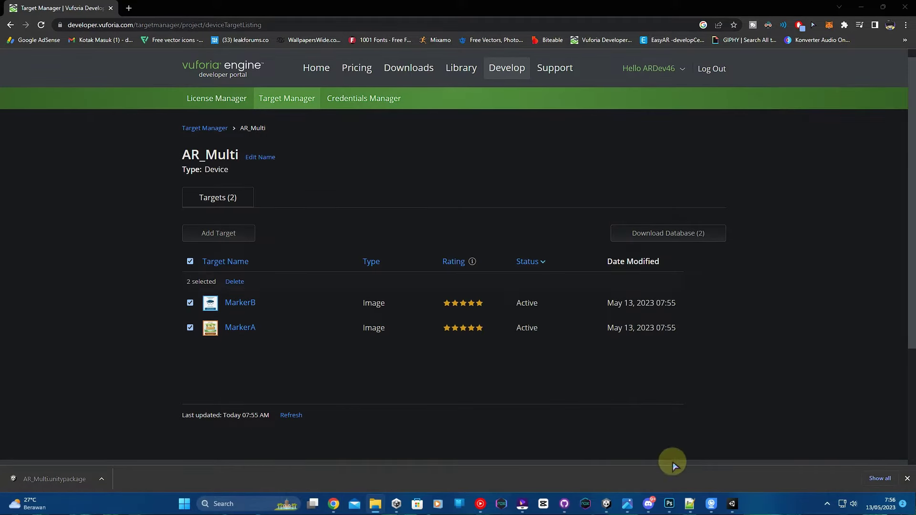
# Import AR_Multi.unitypackage from Downloads as a custom package into the project's Assets
pyautogui.click(733, 504)
pyautogui.click(233, 390)
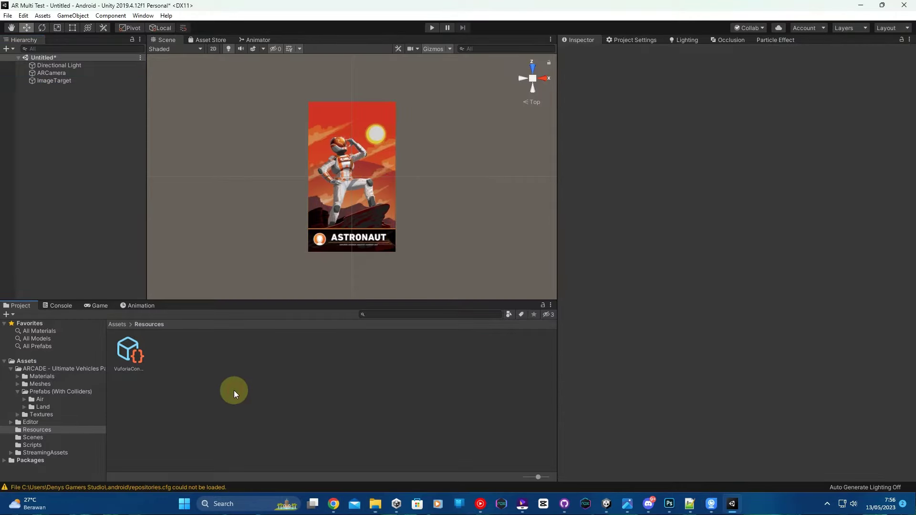
pyautogui.click(120, 325)
pyautogui.rightClick(256, 399)
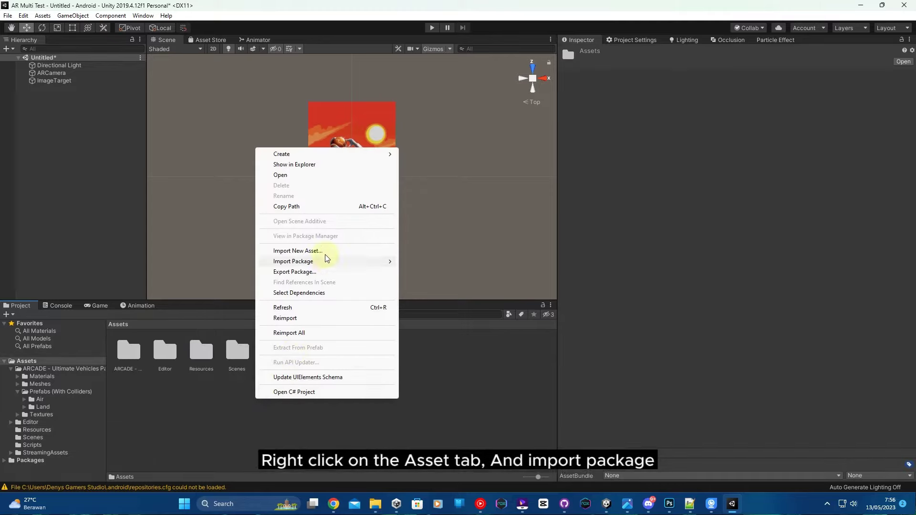
pyautogui.moveTo(322, 262)
pyautogui.click(444, 264)
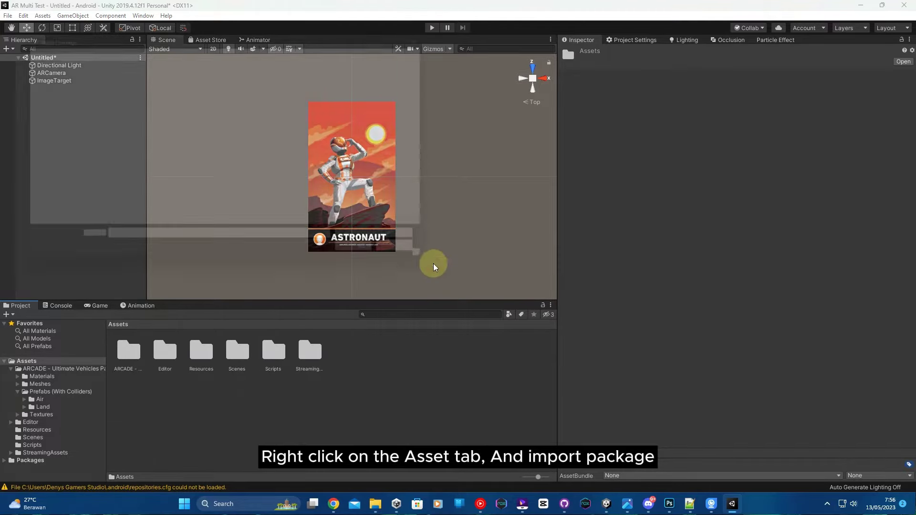
pyautogui.scroll(3, 65, 145)
pyautogui.scroll(3, 65, 152)
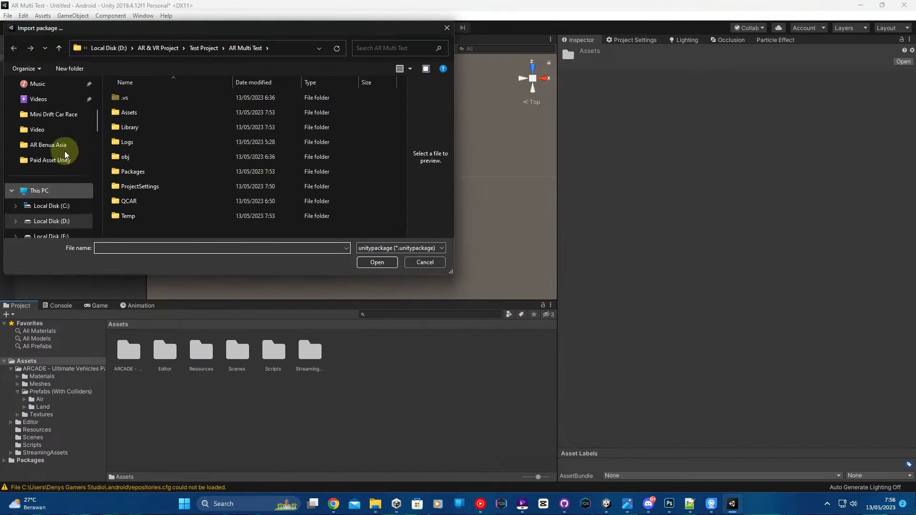
pyautogui.scroll(3, 65, 149)
pyautogui.click(44, 114)
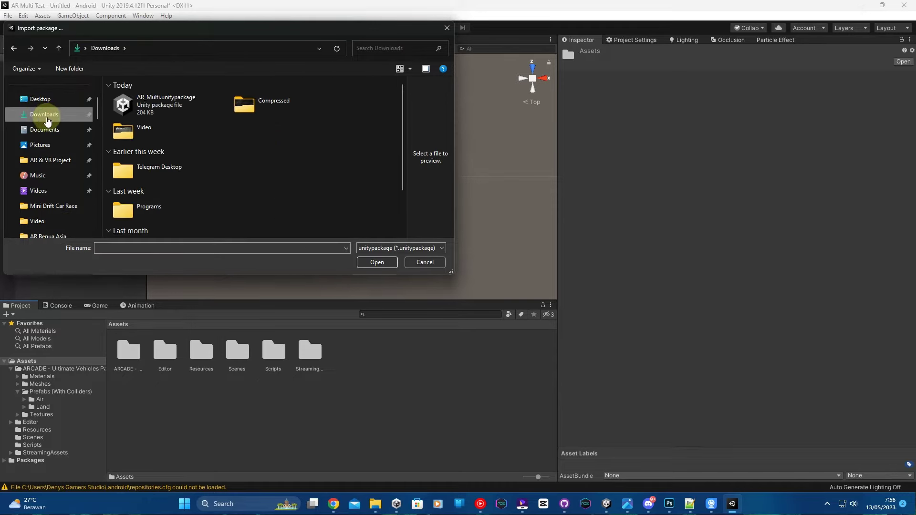
pyautogui.click(167, 107)
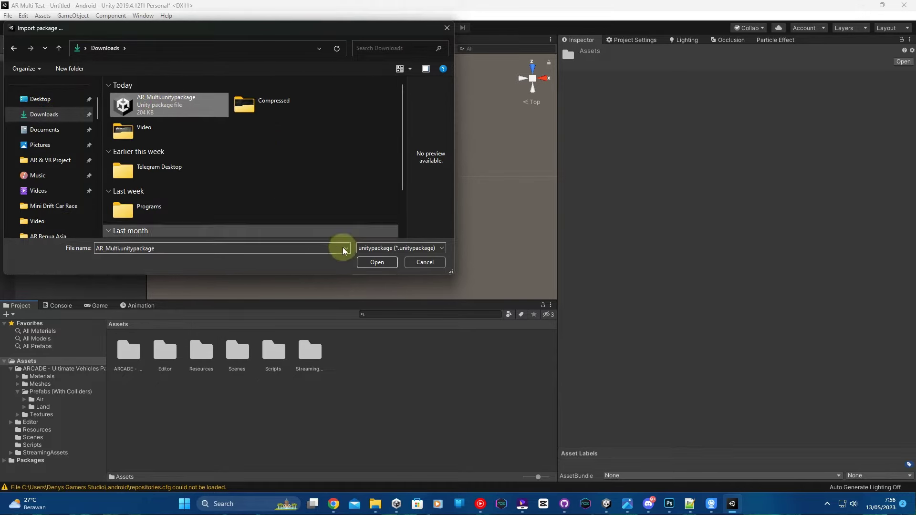
pyautogui.click(376, 263)
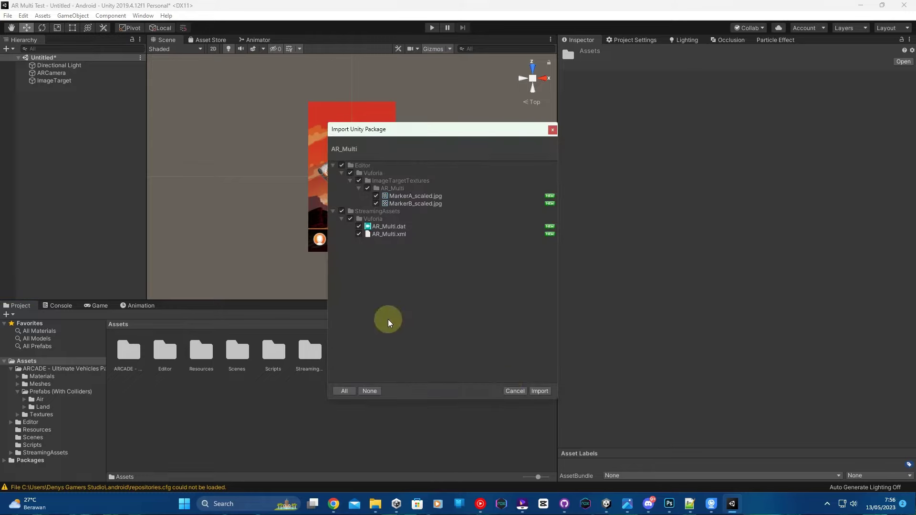
pyautogui.click(543, 392)
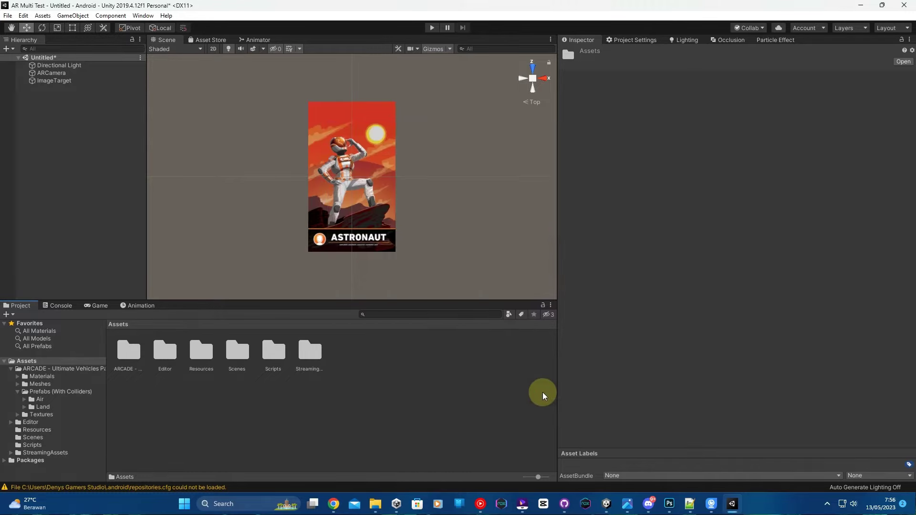
# Point ImageTarget at the AR_Multi database's MarkerA and begin renaming it ImageTargetA
pyautogui.click(59, 80)
pyautogui.click(744, 156)
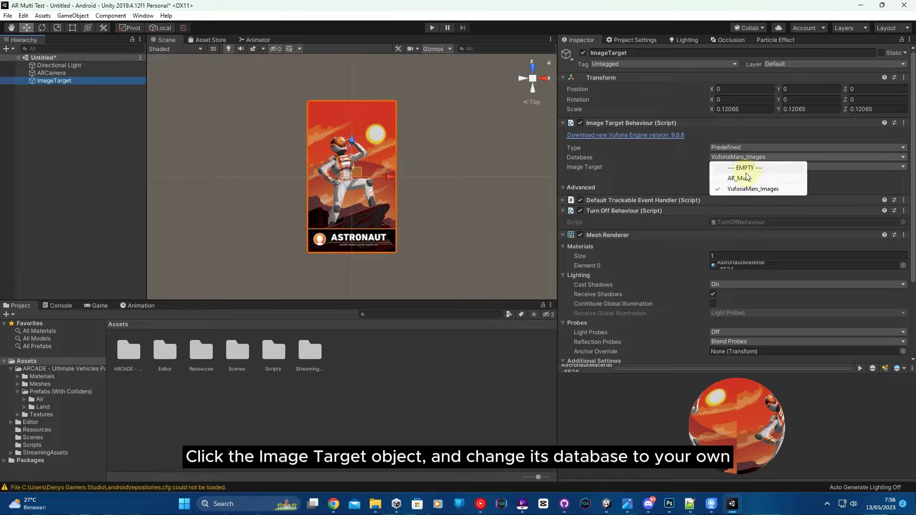
pyautogui.click(747, 179)
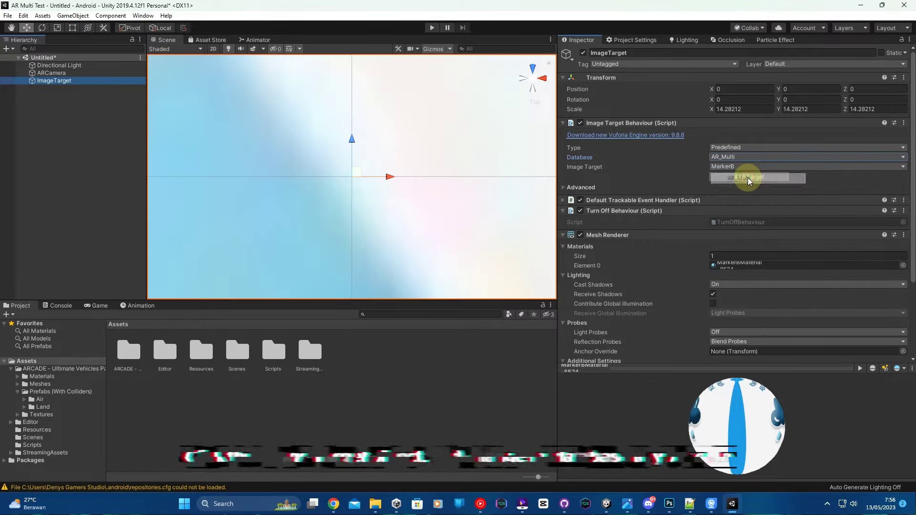
pyautogui.doubleClick(57, 80)
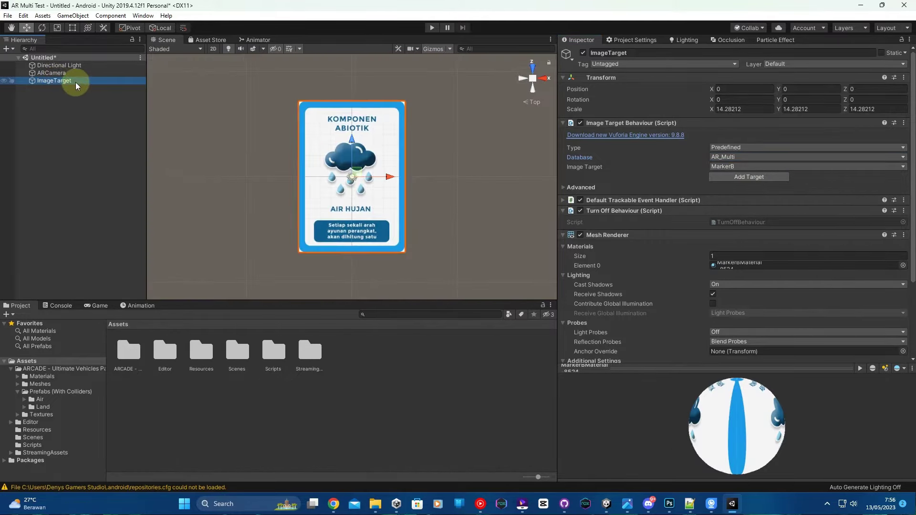
pyautogui.click(76, 82)
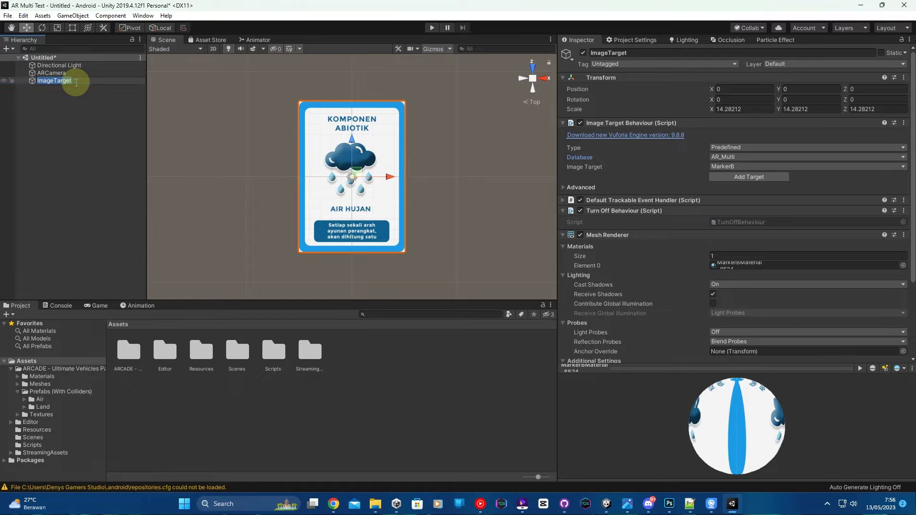
pyautogui.click(734, 167)
pyautogui.click(738, 188)
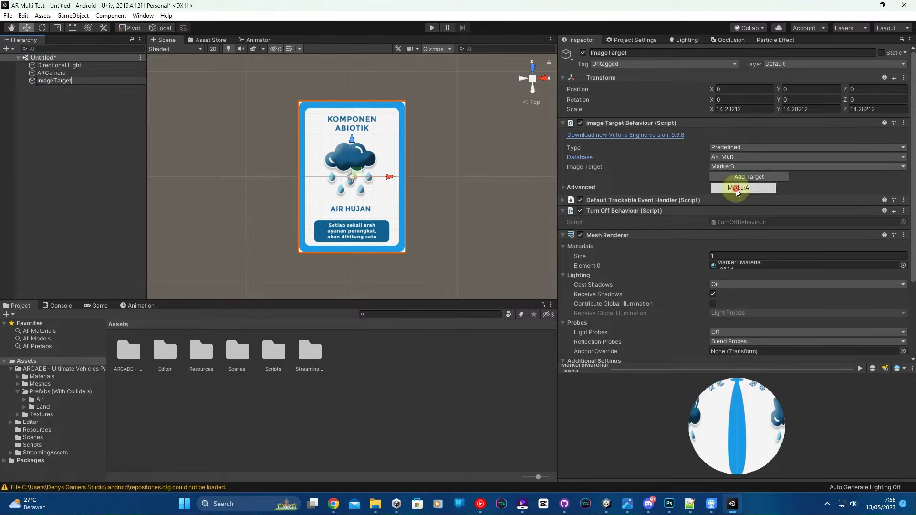
pyautogui.click(79, 80)
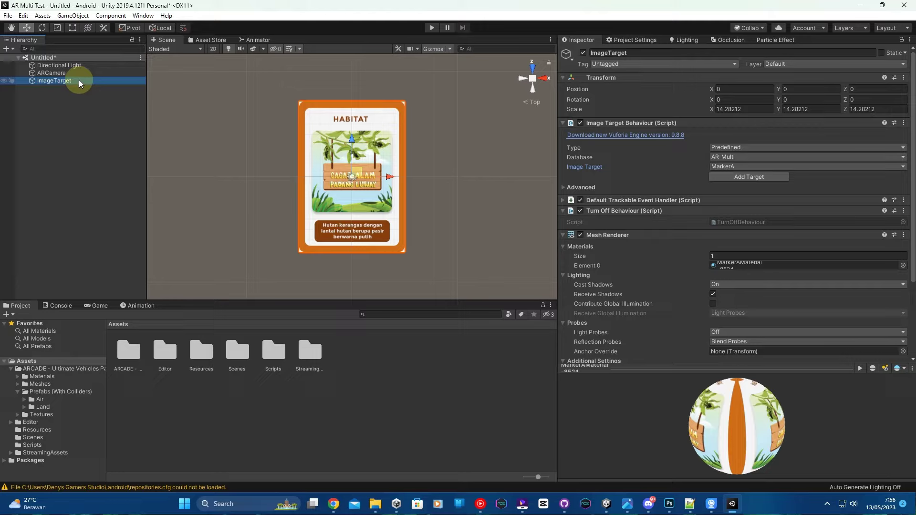
pyautogui.click(79, 82)
# Name the target ImageTargetA, duplicate it, and name the copy ImageTargetB
pyautogui.press('Return')
pyautogui.rightClick(80, 84)
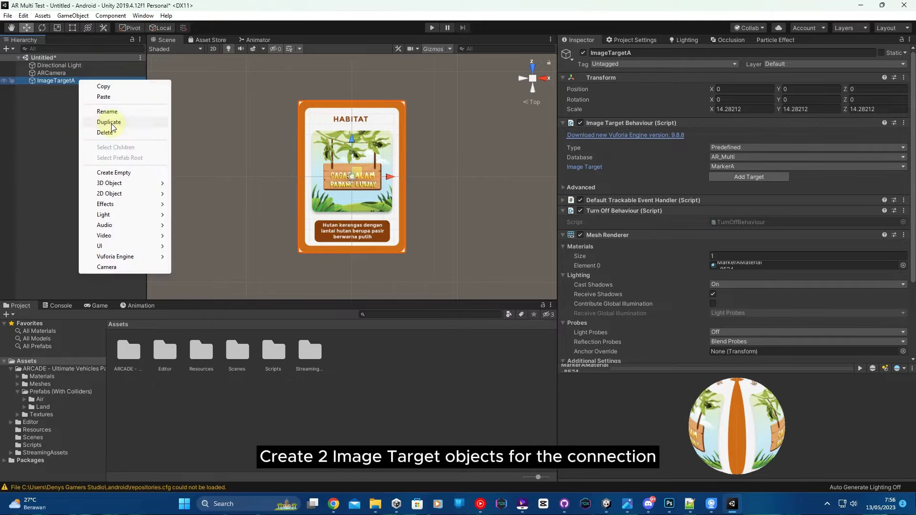
pyautogui.click(112, 122)
pyautogui.click(104, 89)
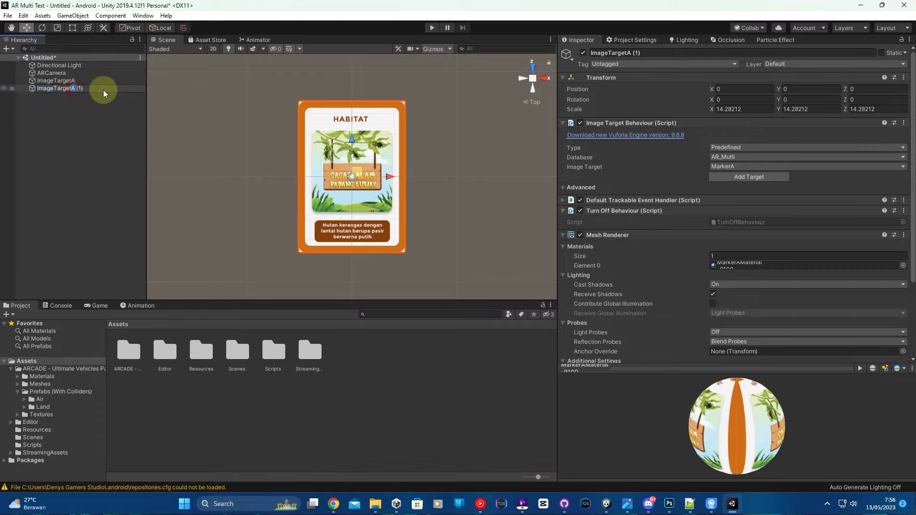
pyautogui.write('B')
pyautogui.press('Return')
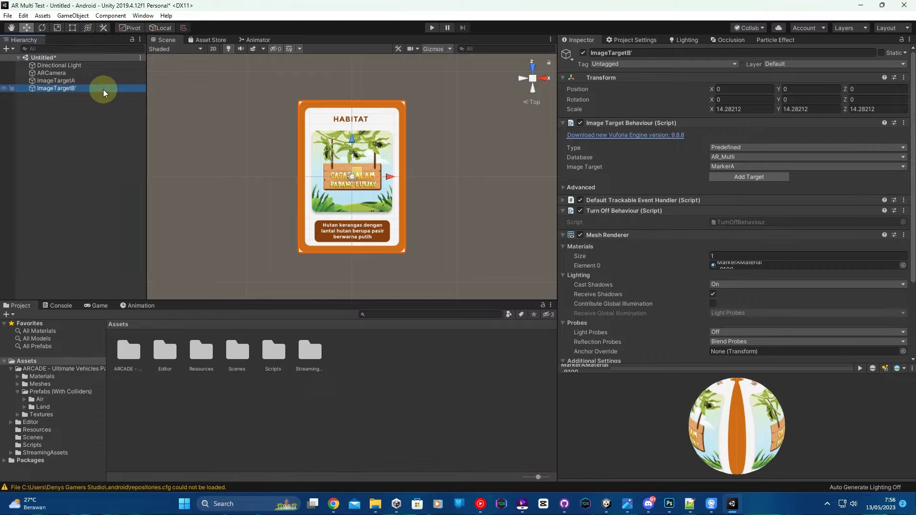
pyautogui.click(85, 88)
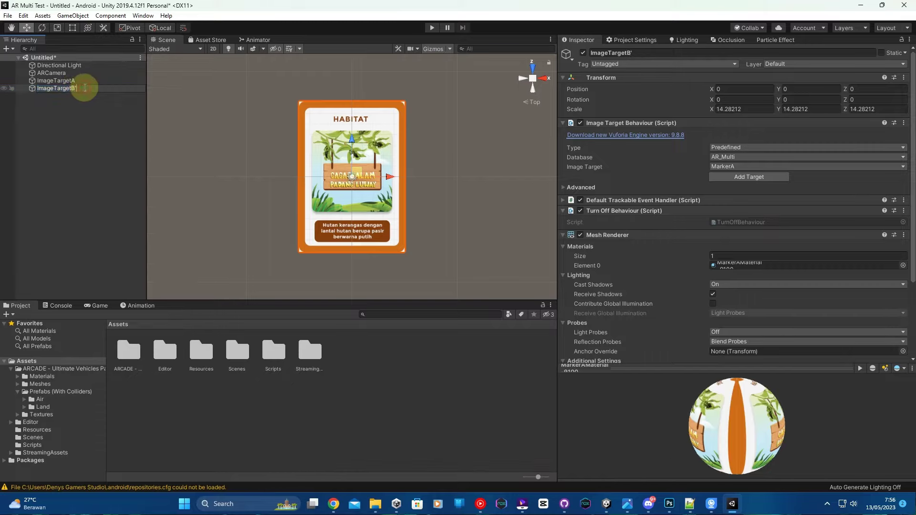
pyautogui.press('BackSpace')
pyautogui.press('Return')
# Set ImageTargetB's Position X to -20 and its Image Target to MarkerB
pyautogui.scroll(-3, 427, 141)
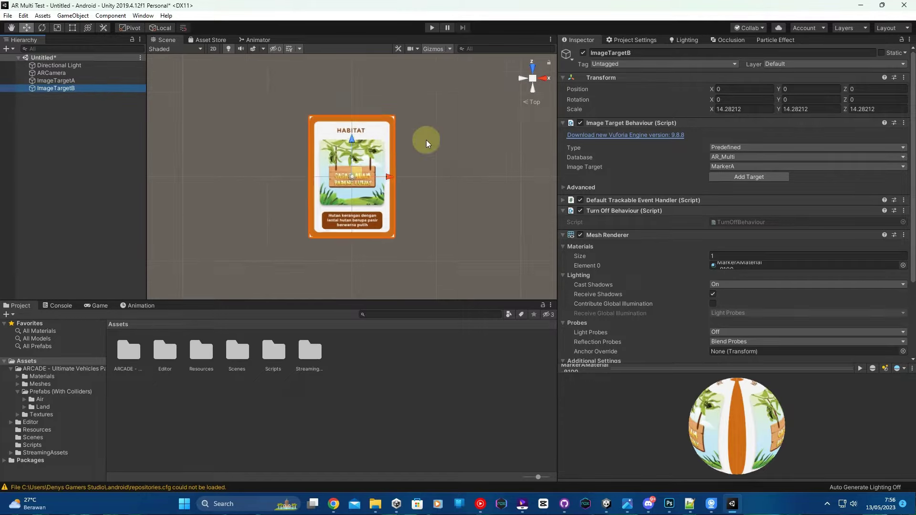
pyautogui.click(735, 90)
pyautogui.write('-2')
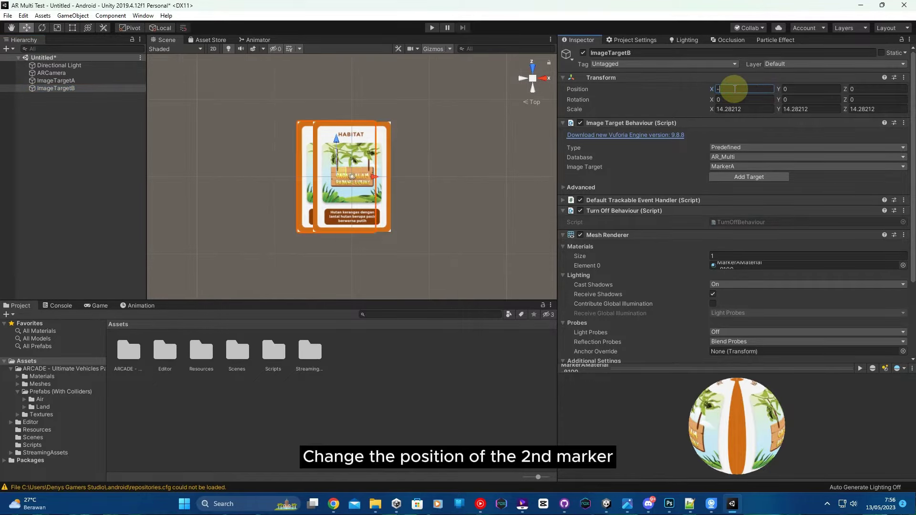
pyautogui.write('5')
pyautogui.press('BackSpace')
pyautogui.write('0')
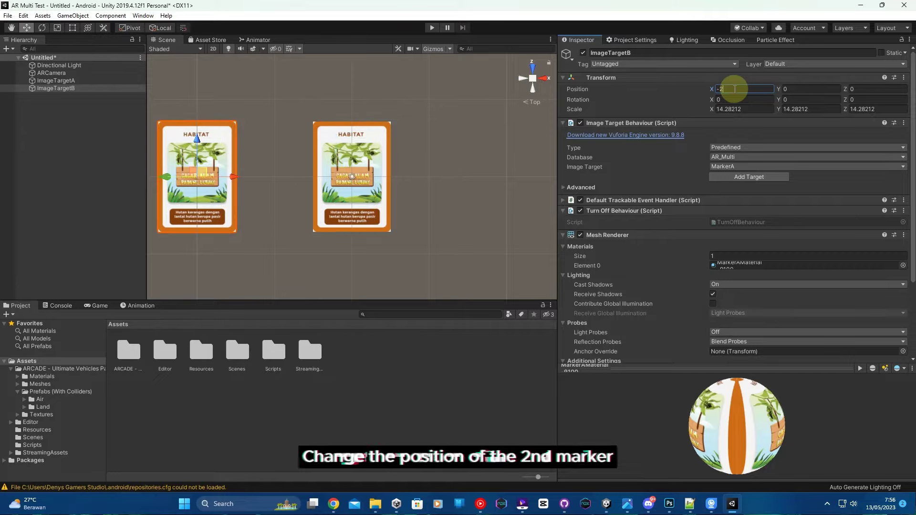
pyautogui.click(740, 166)
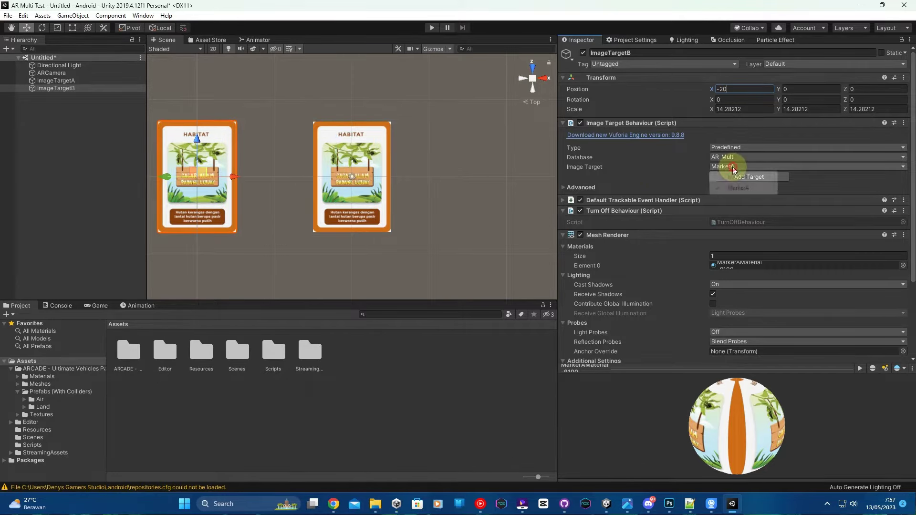
pyautogui.click(738, 181)
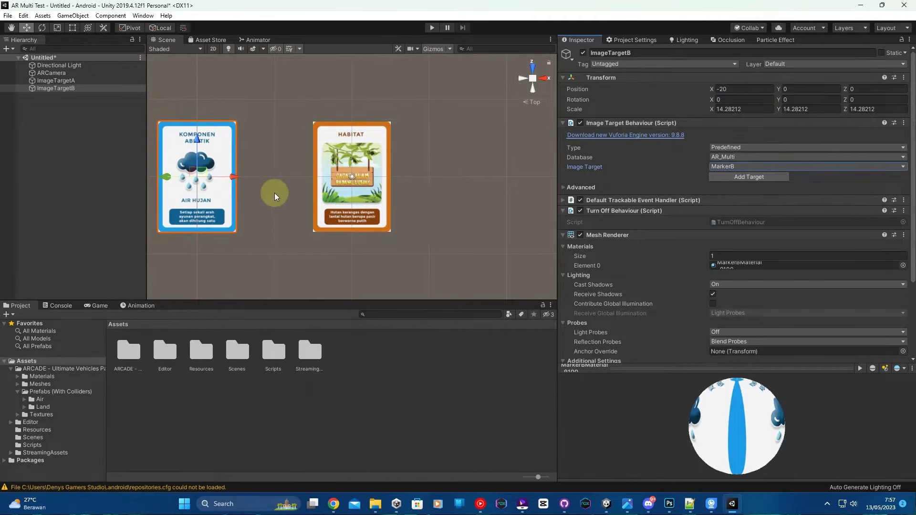
pyautogui.scroll(-2, 272, 194)
pyautogui.moveTo(272, 194); pyautogui.dragTo(337, 198, button='middle')
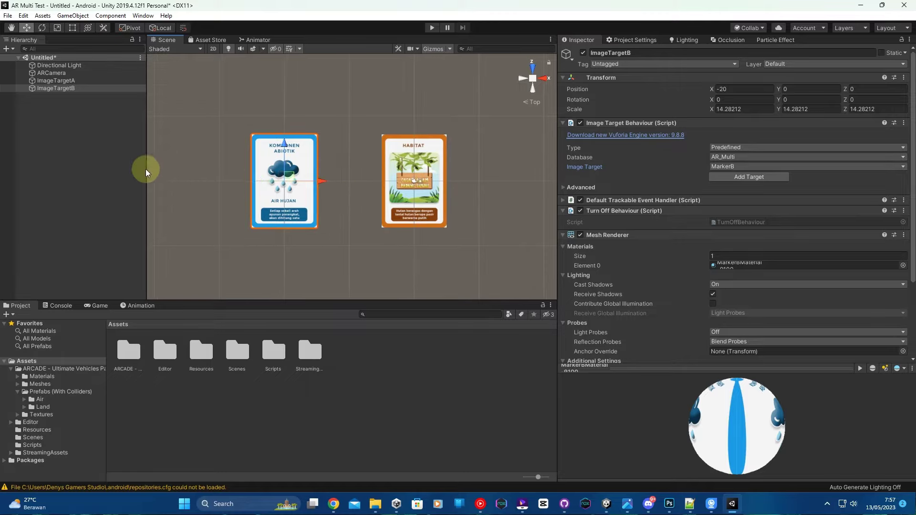
pyautogui.click(61, 124)
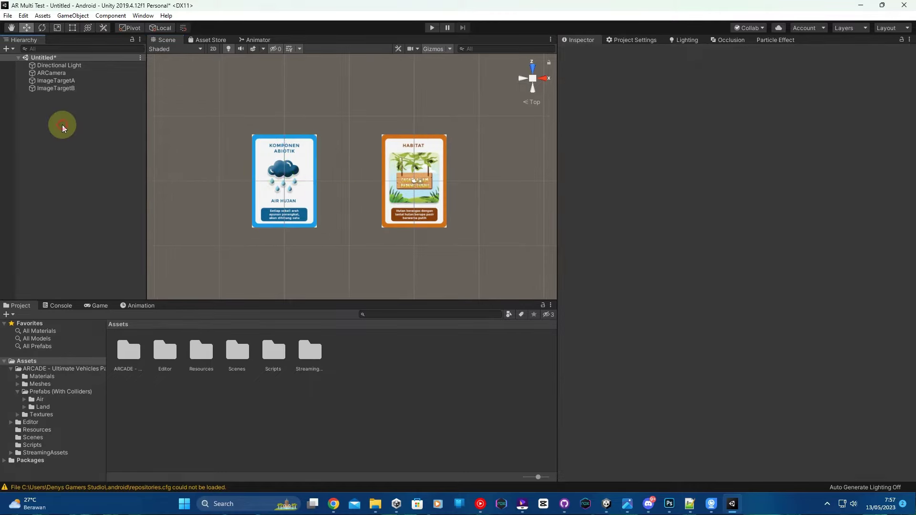
# From ARCADE's Prefabs (With Colliders), add Cerbero under ImageTargetA and rename it Cerbero Target Utama
pyautogui.click(64, 80)
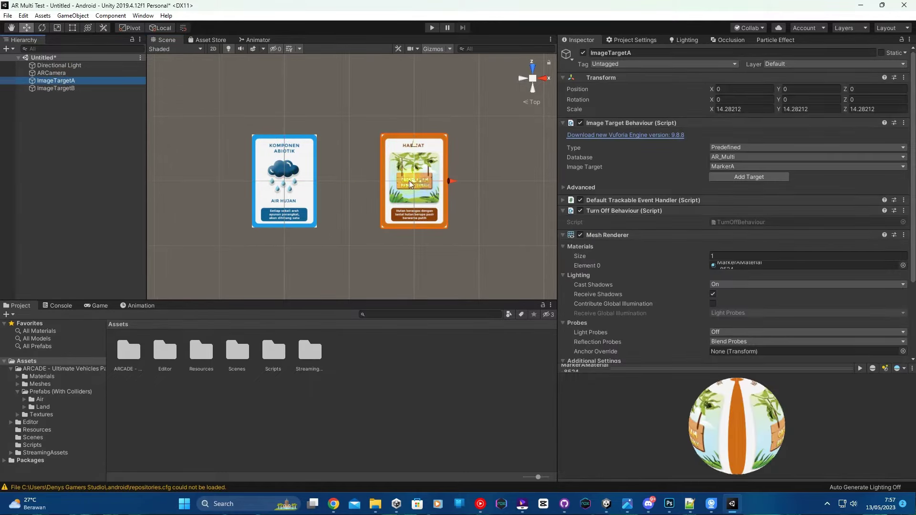
pyautogui.scroll(3, 405, 182)
pyautogui.moveTo(405, 182); pyautogui.dragTo(342, 179, button='middle')
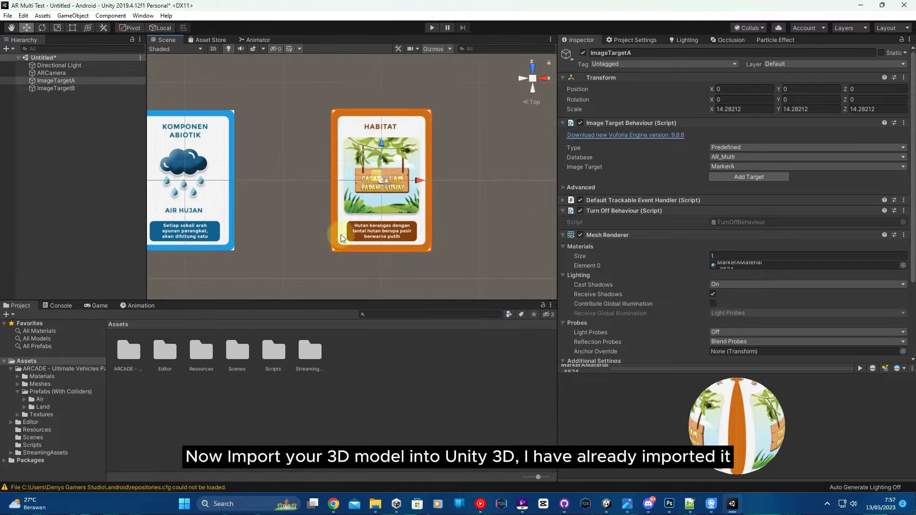
pyautogui.click(125, 357)
pyautogui.doubleClick(125, 357)
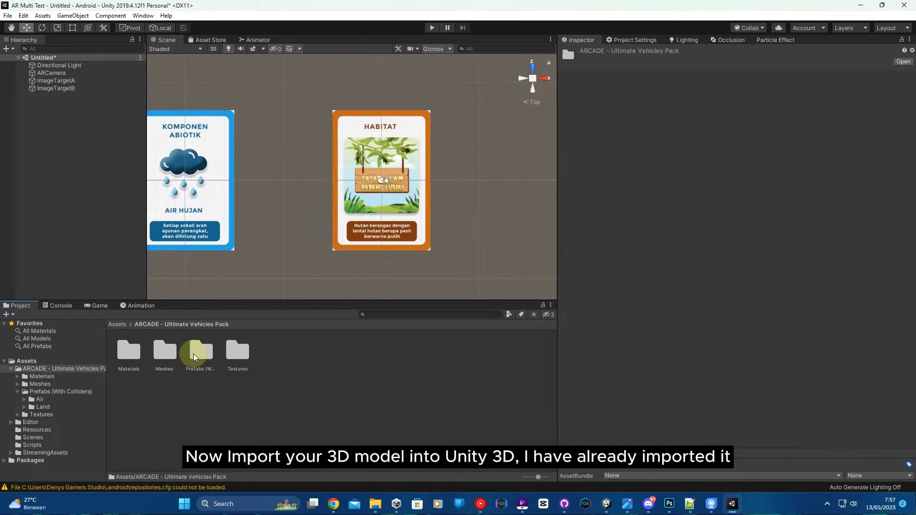
pyautogui.doubleClick(200, 352)
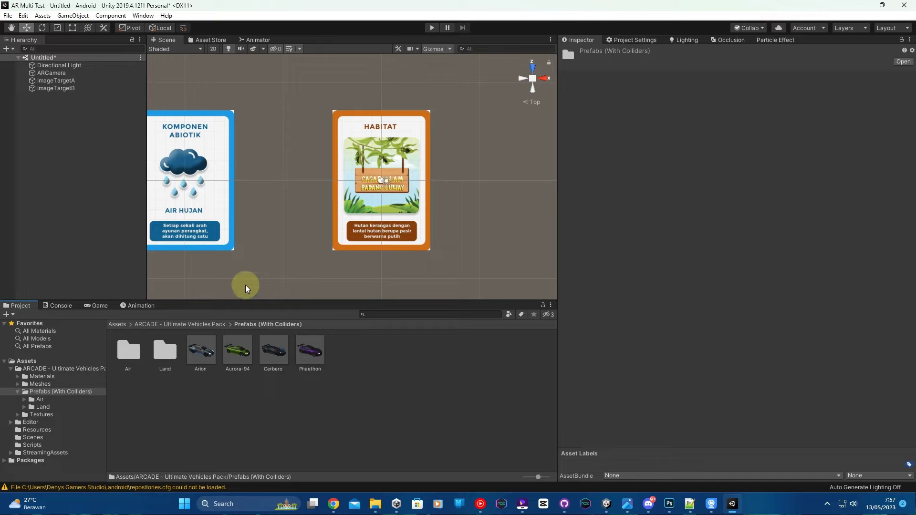
pyautogui.click(279, 359)
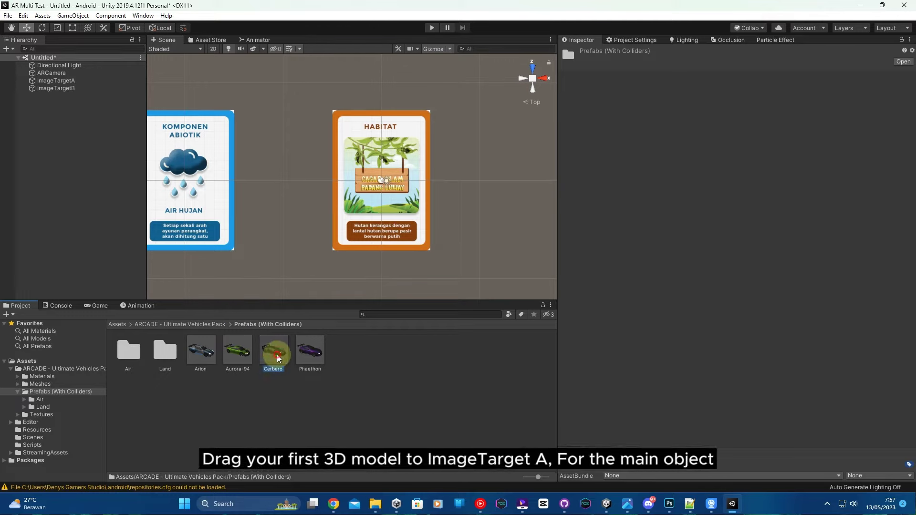
pyautogui.moveTo(279, 359); pyautogui.dragTo(70, 82)
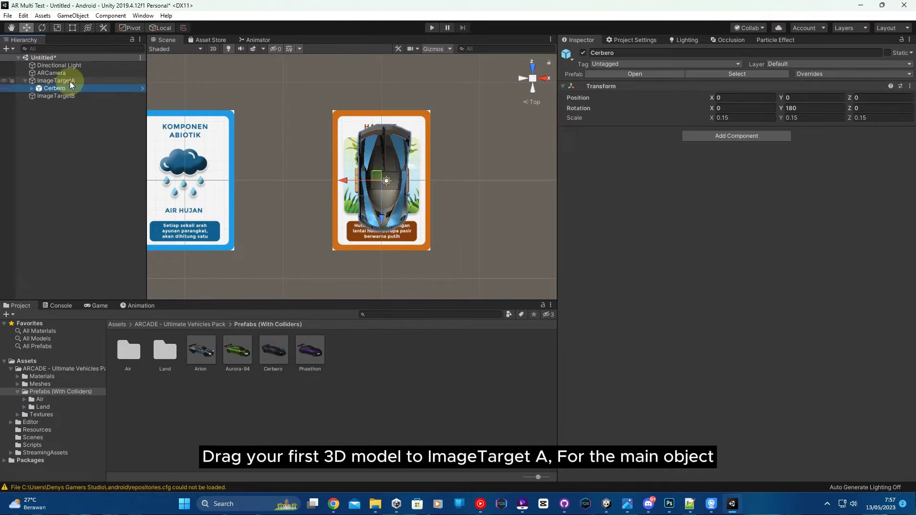
pyautogui.click(74, 88)
pyautogui.write('Target Utama')
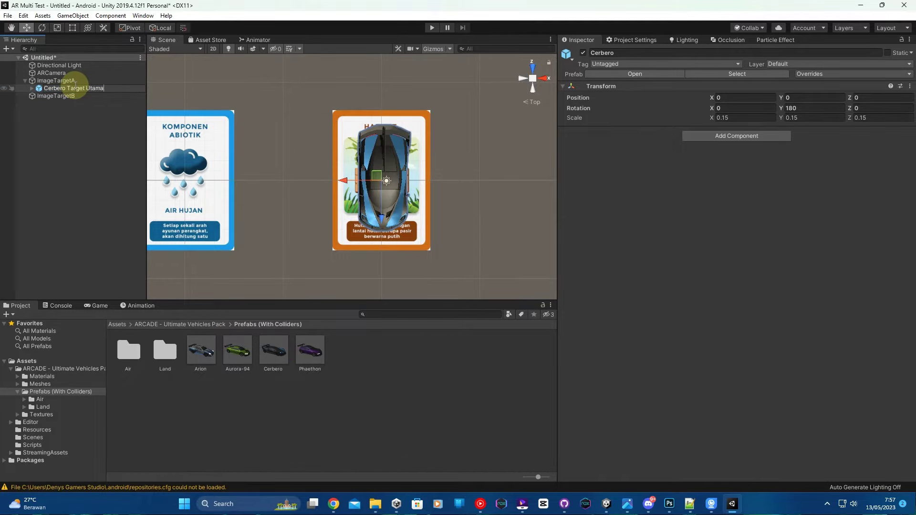
pyautogui.press('Return')
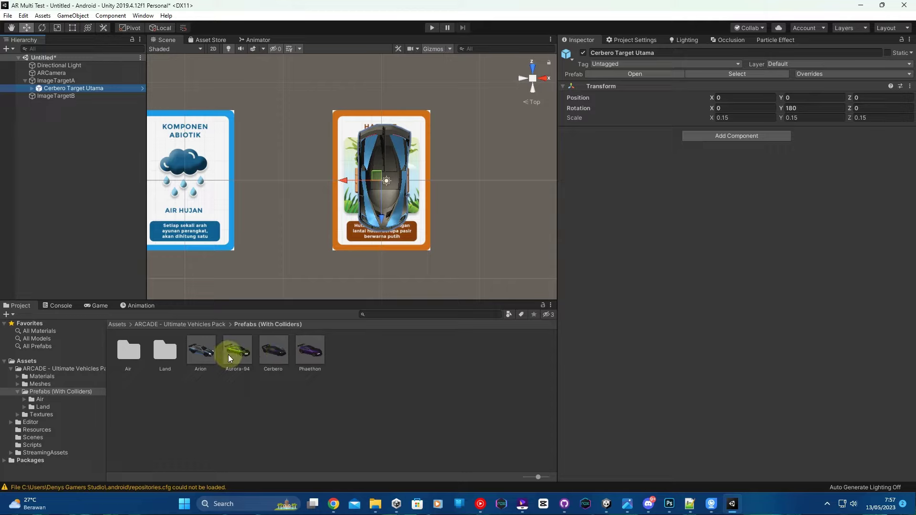
# Add the Arion, Aurora-94 and Phaethon car prefabs under ImageTargetA
pyautogui.moveTo(202, 356); pyautogui.dragTo(71, 81)
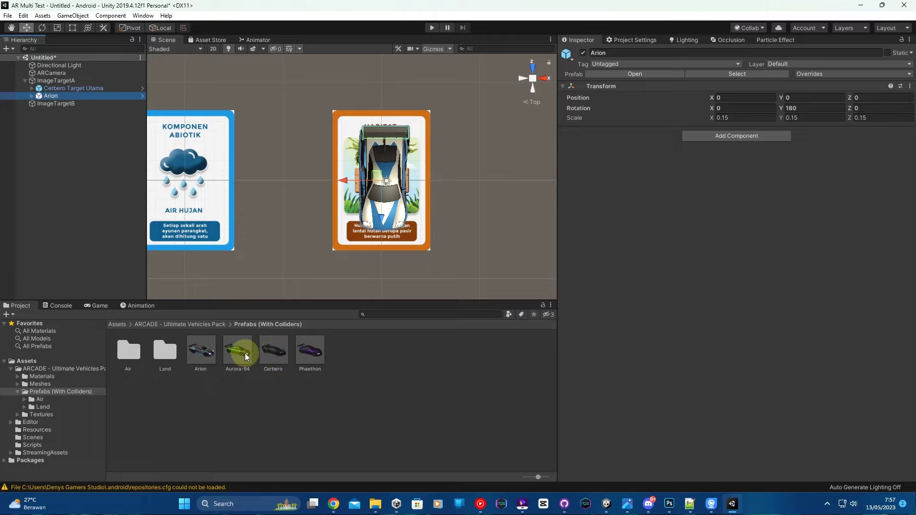
pyautogui.click(584, 53)
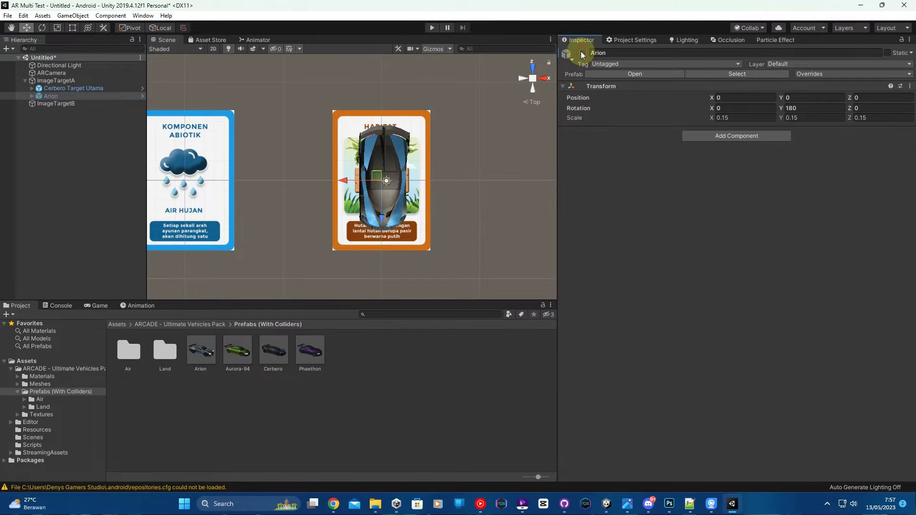
pyautogui.click(583, 53)
pyautogui.moveTo(246, 340); pyautogui.dragTo(81, 80)
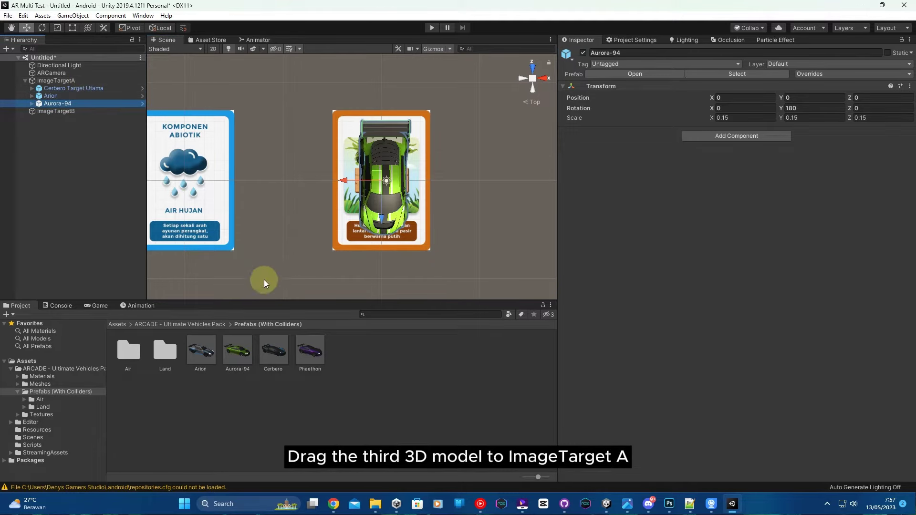
pyautogui.moveTo(312, 356)
pyautogui.mouseDown()
pyautogui.moveTo(73, 81)
pyautogui.moveTo(121, 94)
pyautogui.mouseUp()
# Switch off Arion, Aurora-94 and Phaethon, leaving only Cerbero Target Utama active
pyautogui.click(83, 88)
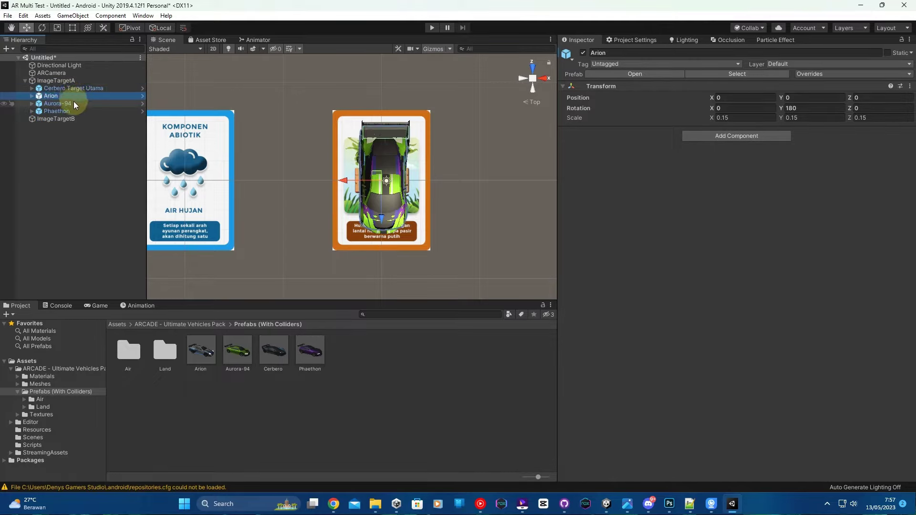
pyautogui.click(584, 53)
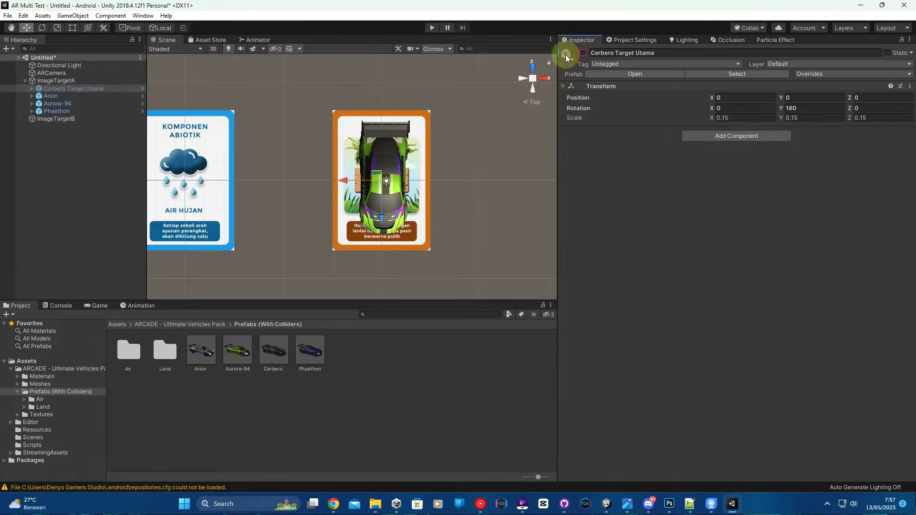
pyautogui.click(114, 95)
pyautogui.click(583, 53)
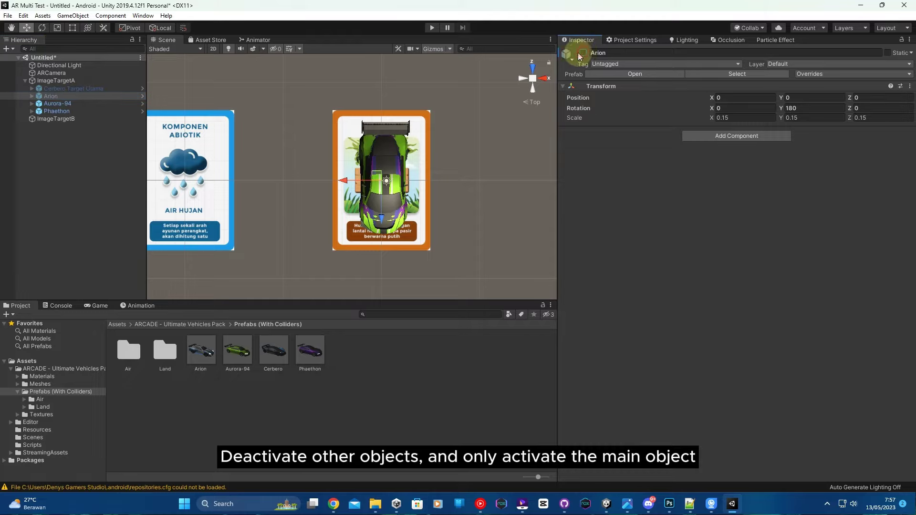
pyautogui.click(71, 103)
pyautogui.click(584, 53)
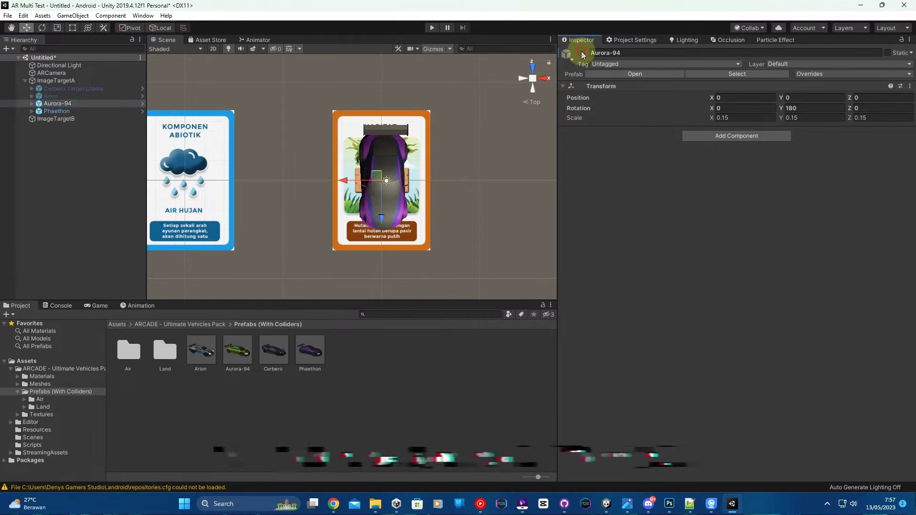
pyautogui.click(78, 112)
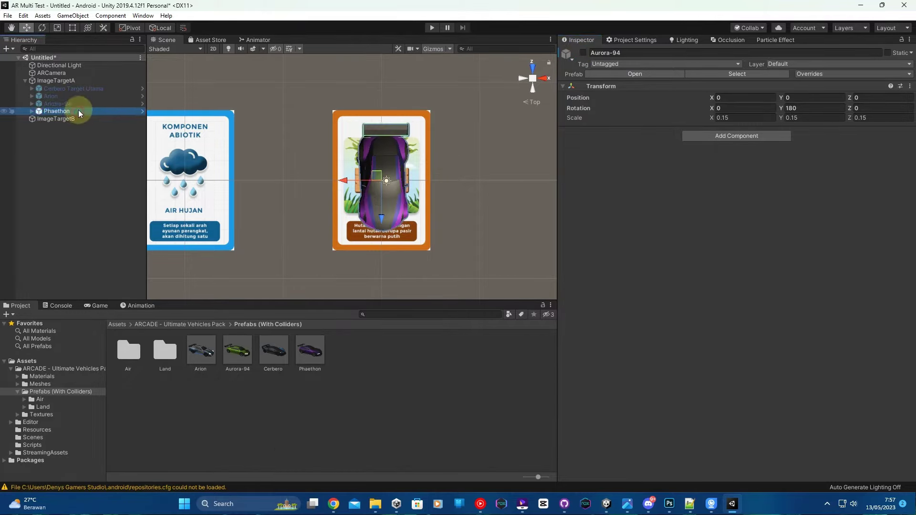
pyautogui.click(584, 52)
pyautogui.scroll(-2, 437, 165)
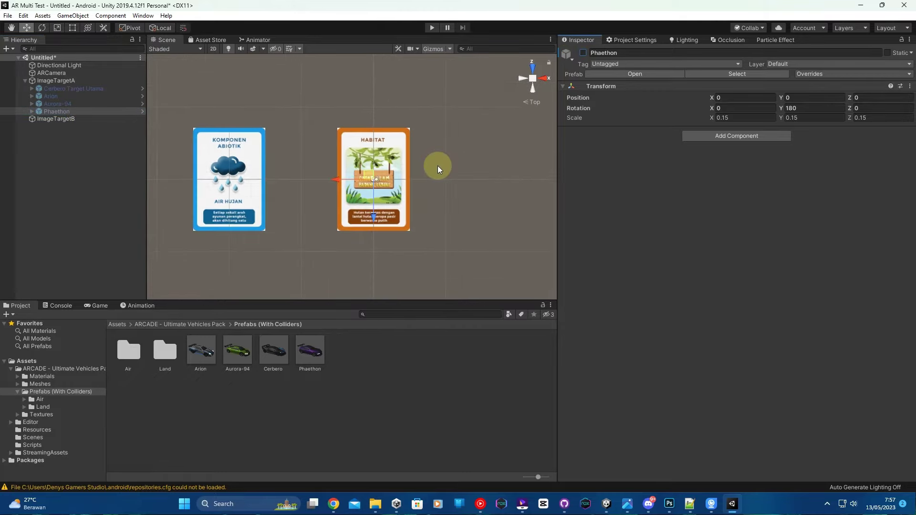
pyautogui.click(102, 90)
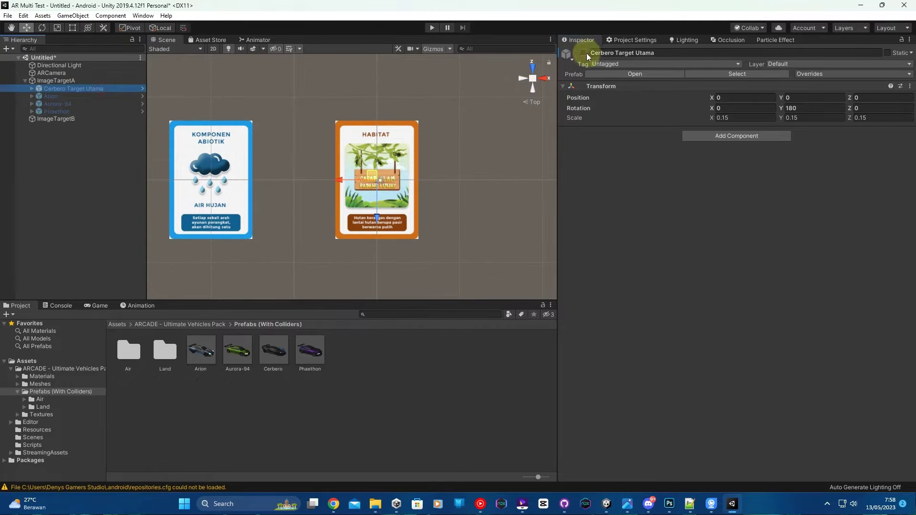
pyautogui.click(583, 52)
pyautogui.click(75, 81)
# Create an empty child of ImageTargetA named TriggerAtas and raise it to Z 0.445
pyautogui.rightClick(75, 81)
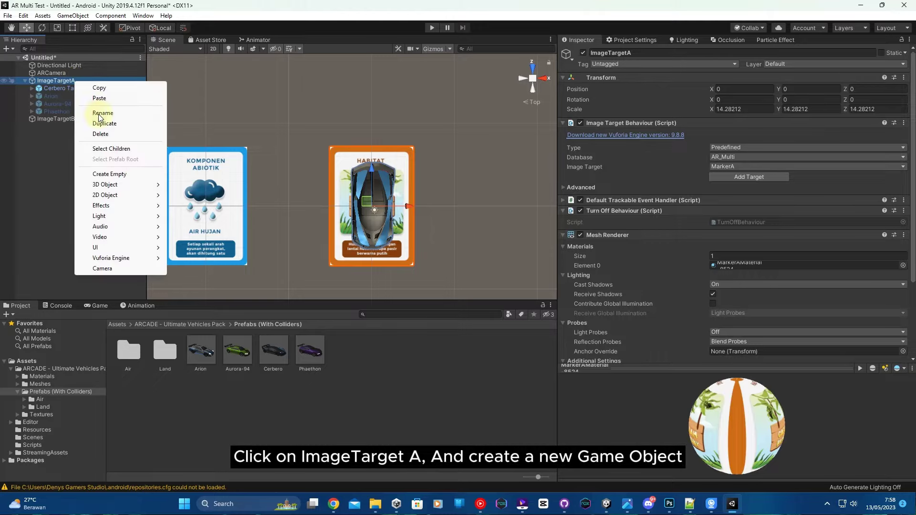
pyautogui.click(116, 176)
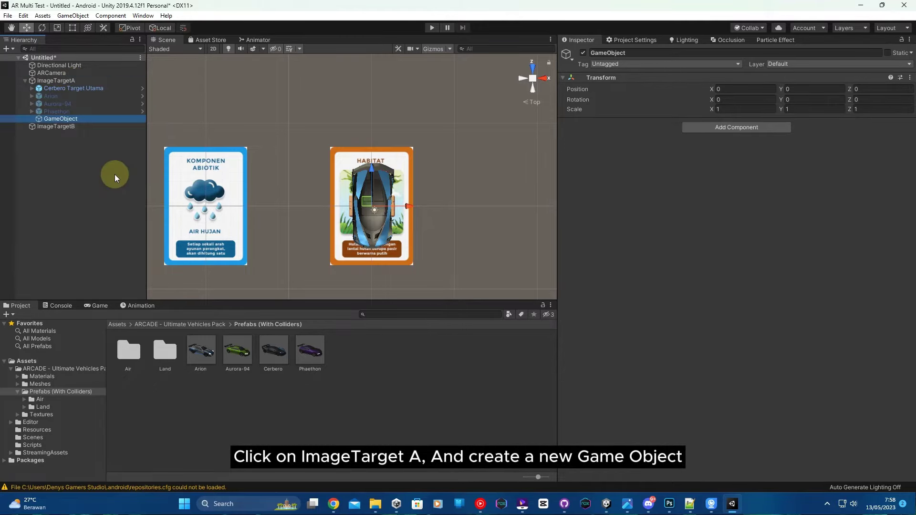
pyautogui.click(64, 120)
pyautogui.write('TriggerAtas')
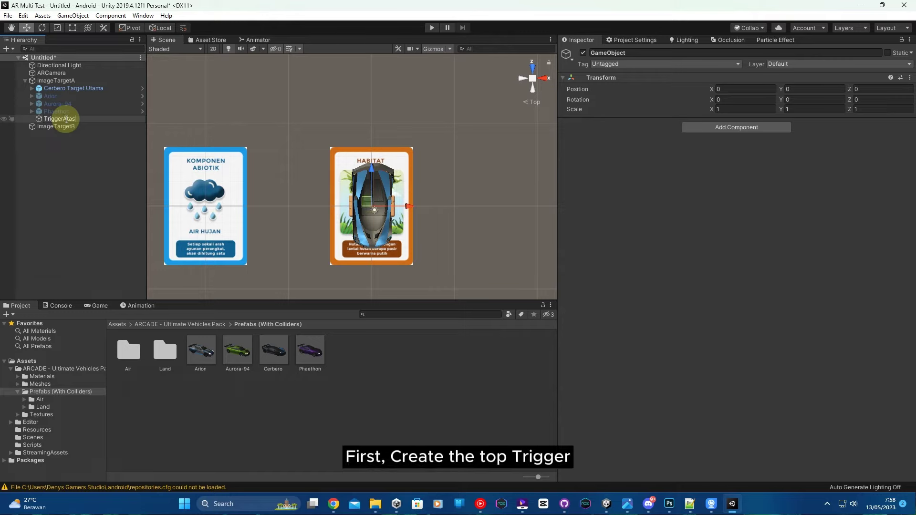
pyautogui.press('Return')
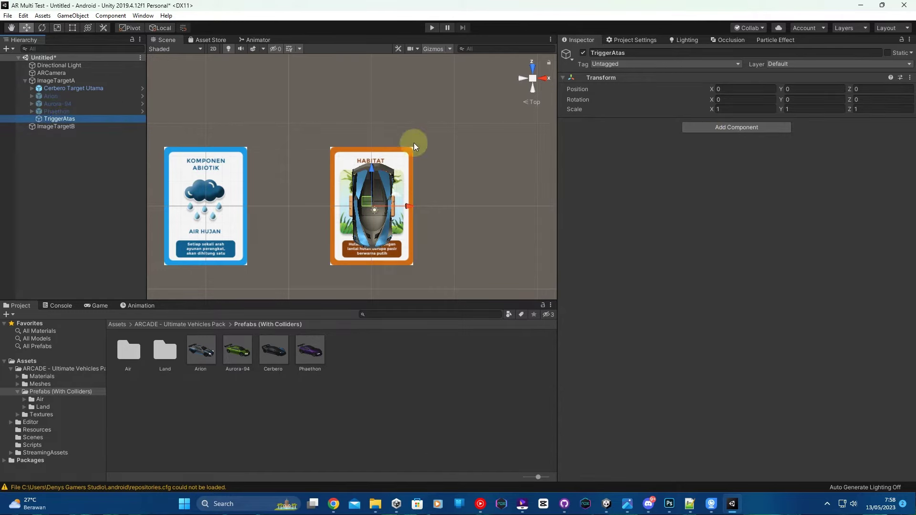
pyautogui.moveTo(375, 170); pyautogui.dragTo(373, 121)
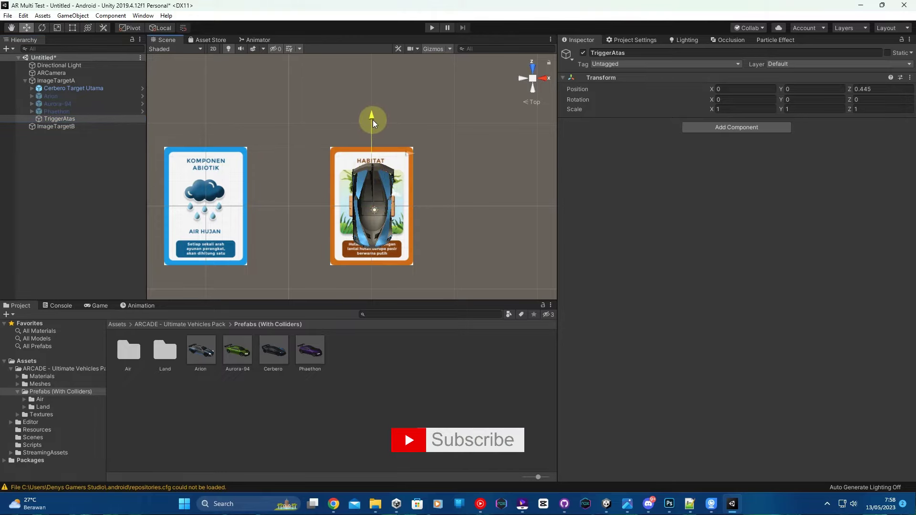
# Add a Box Collider to TriggerAtas and begin entering its Size X and Y values
pyautogui.click(692, 127)
pyautogui.write('bo')
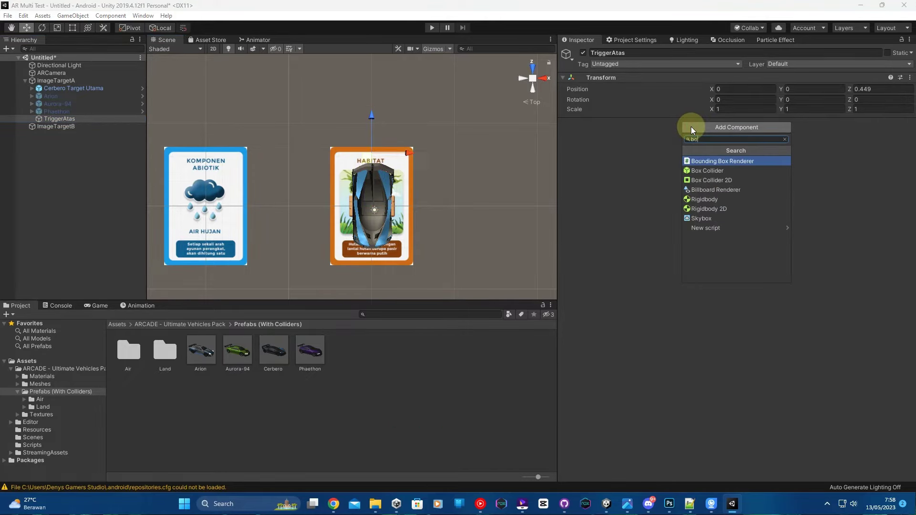
pyautogui.press('Down')
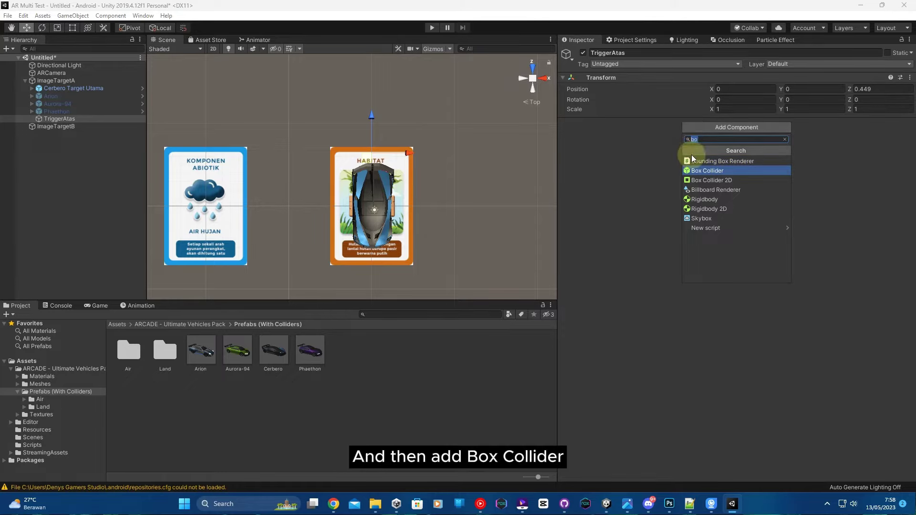
pyautogui.click(711, 171)
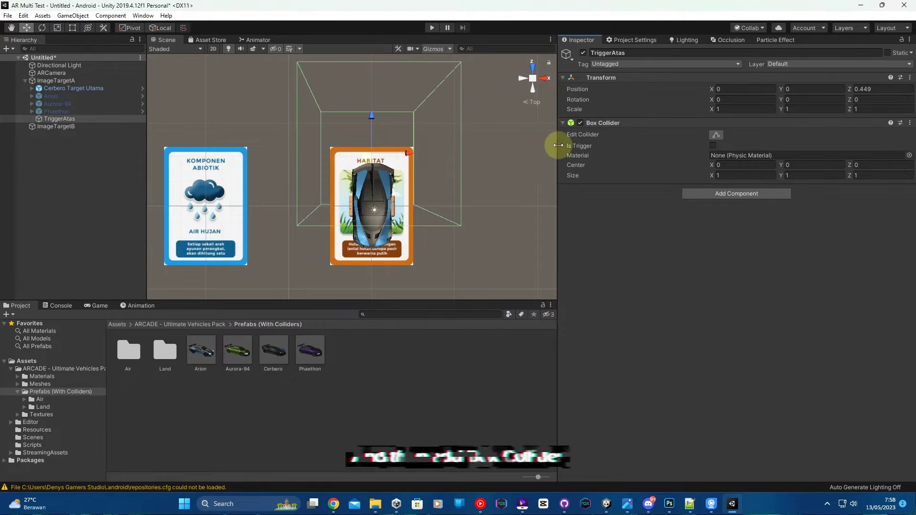
pyautogui.click(746, 175)
pyautogui.write('0')
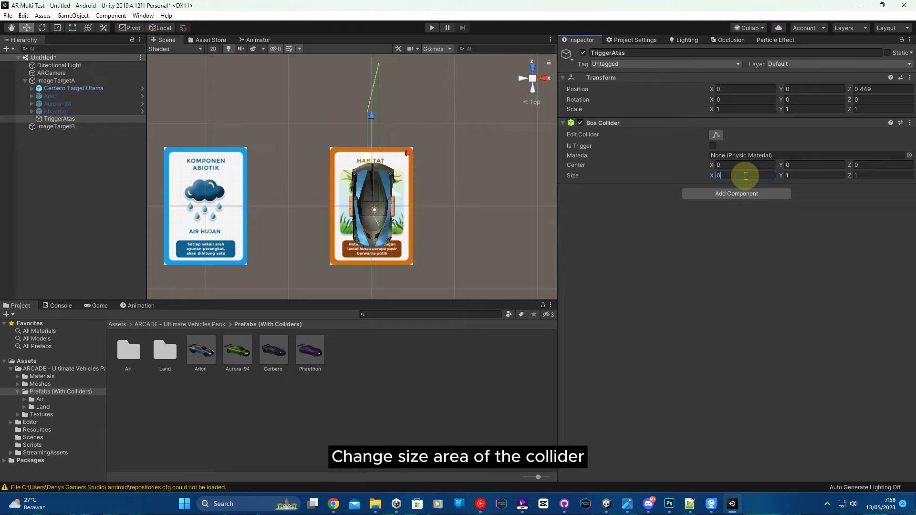
pyautogui.write('.5')
pyautogui.click(793, 177)
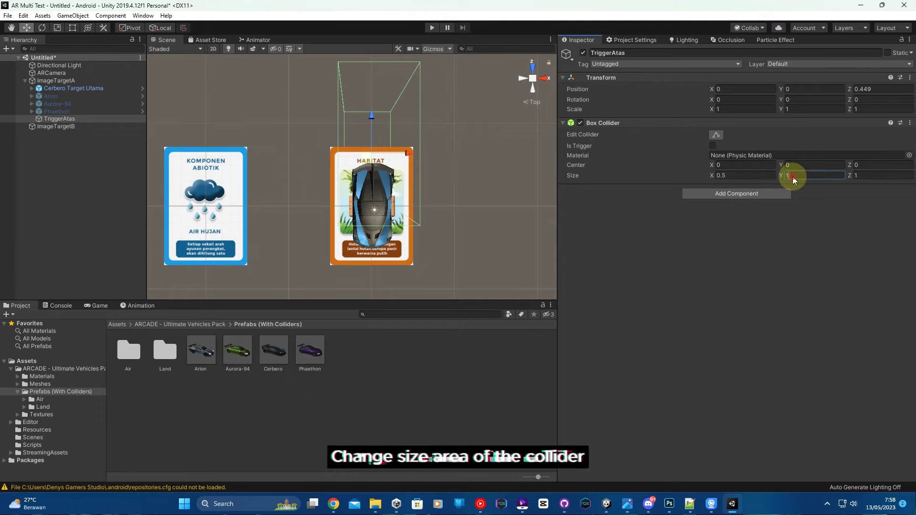
pyautogui.write('0.')
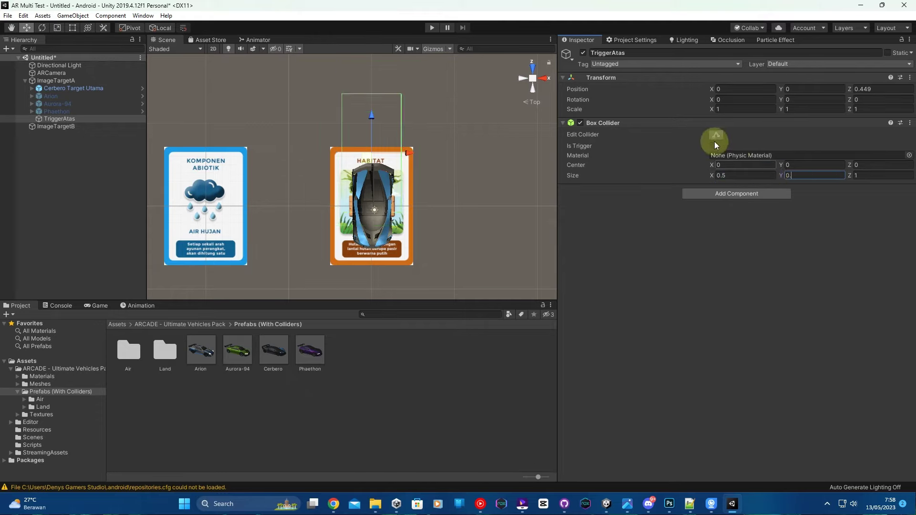
# Finish the collider Size at 0.4 × 0.1 × 0.3 with TriggerAtas at Z 0.494
pyautogui.click(533, 88)
pyautogui.click(544, 82)
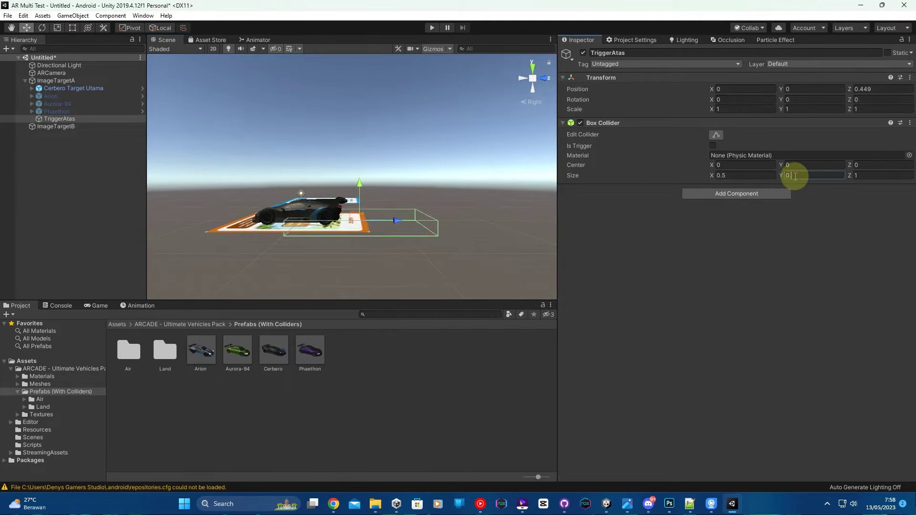
pyautogui.write('1')
pyautogui.moveTo(553, 221); pyautogui.dragTo(425, 224, button='middle')
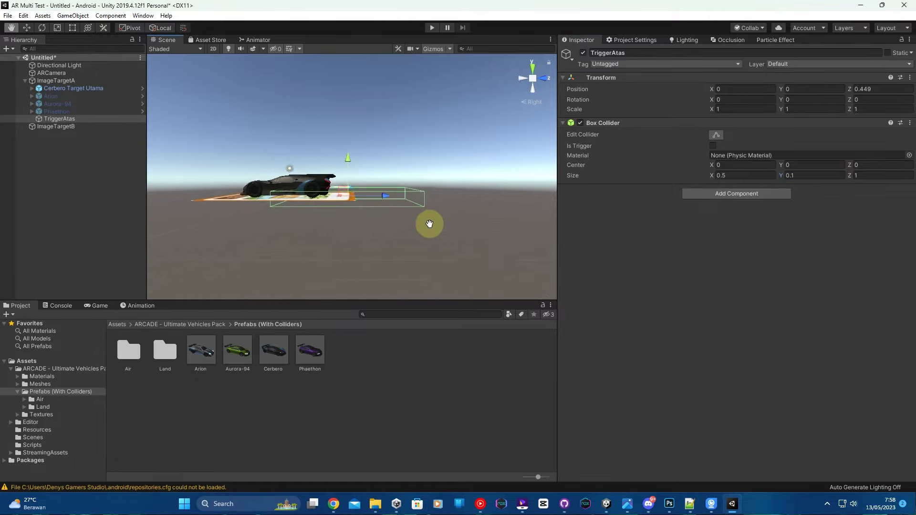
pyautogui.click(871, 176)
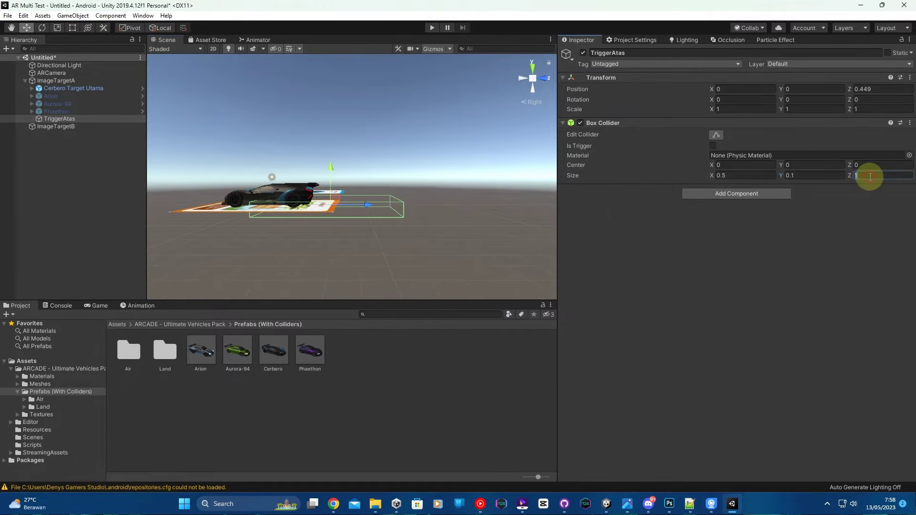
pyautogui.write('0.3')
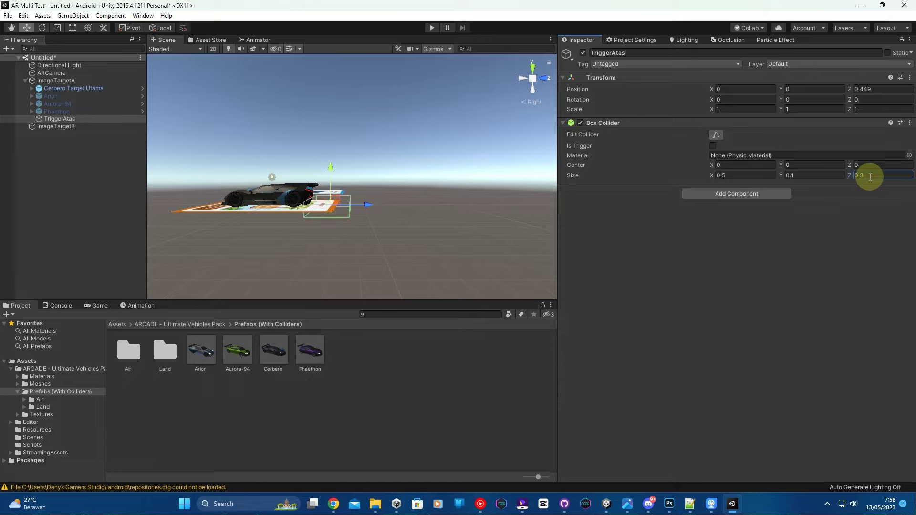
pyautogui.click(540, 80)
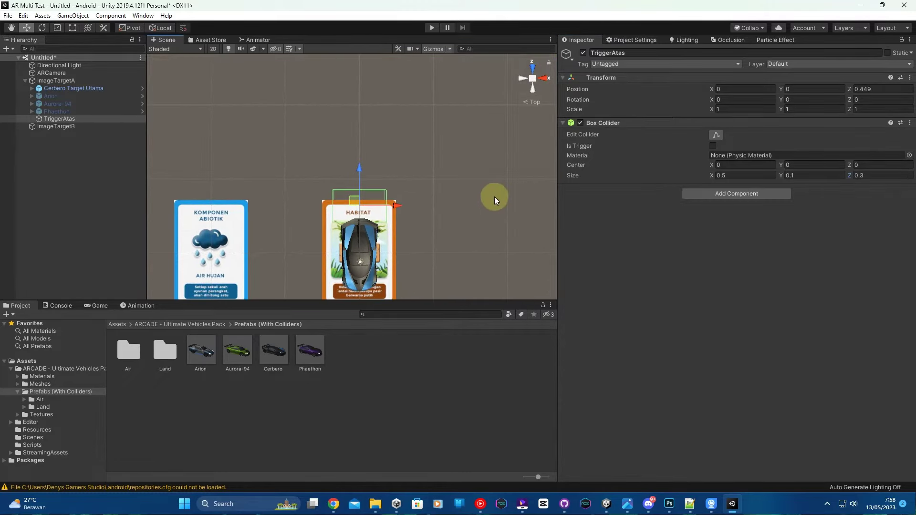
pyautogui.moveTo(494, 197); pyautogui.dragTo(489, 182, button='middle')
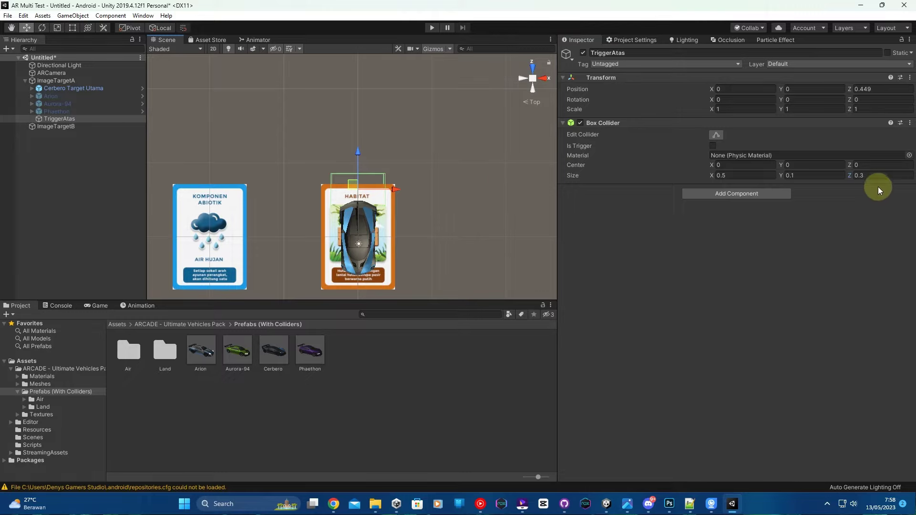
pyautogui.click(391, 165)
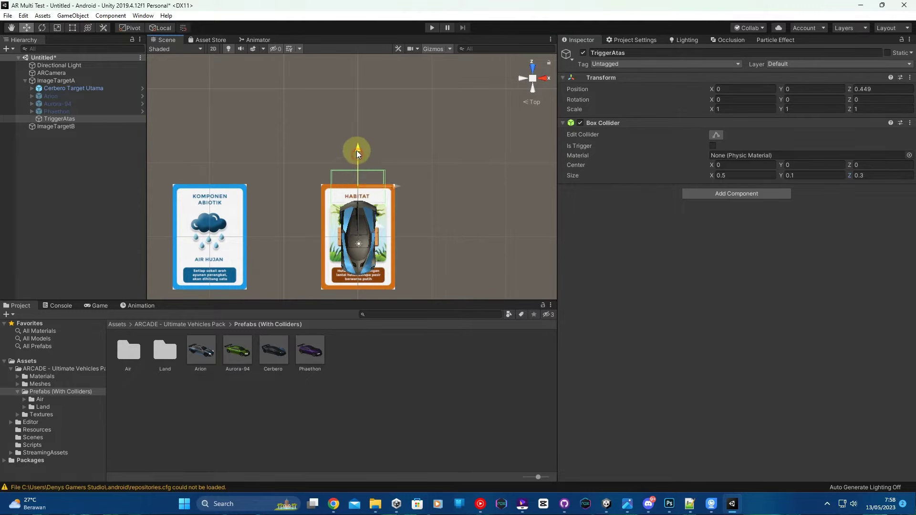
pyautogui.scroll(2, 393, 194)
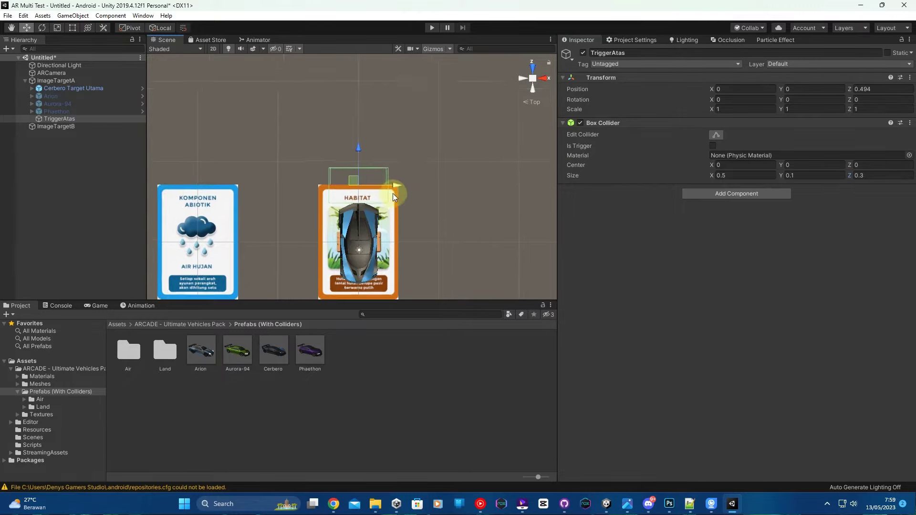
pyautogui.scroll(2, 394, 194)
pyautogui.scroll(1, 399, 198)
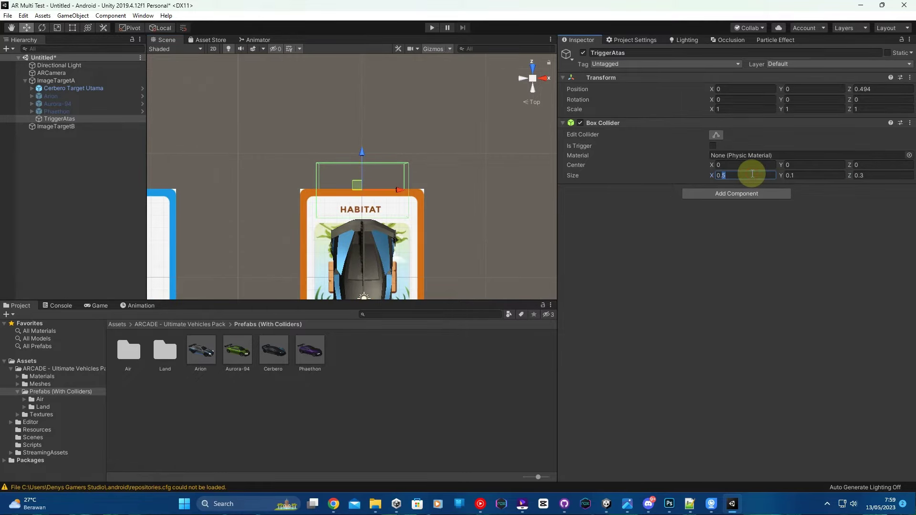
pyautogui.write('0.4')
pyautogui.scroll(-1, 460, 219)
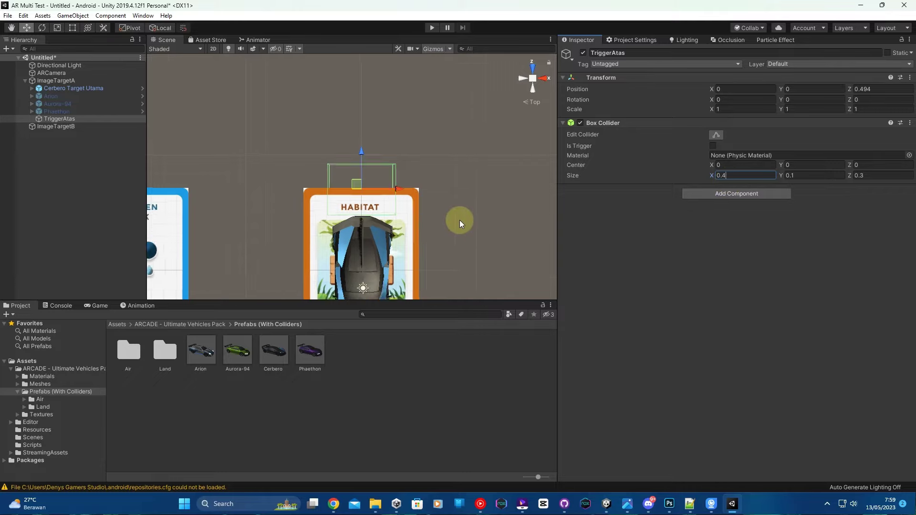
pyautogui.scroll(-2, 459, 220)
pyautogui.scroll(-2, 459, 220)
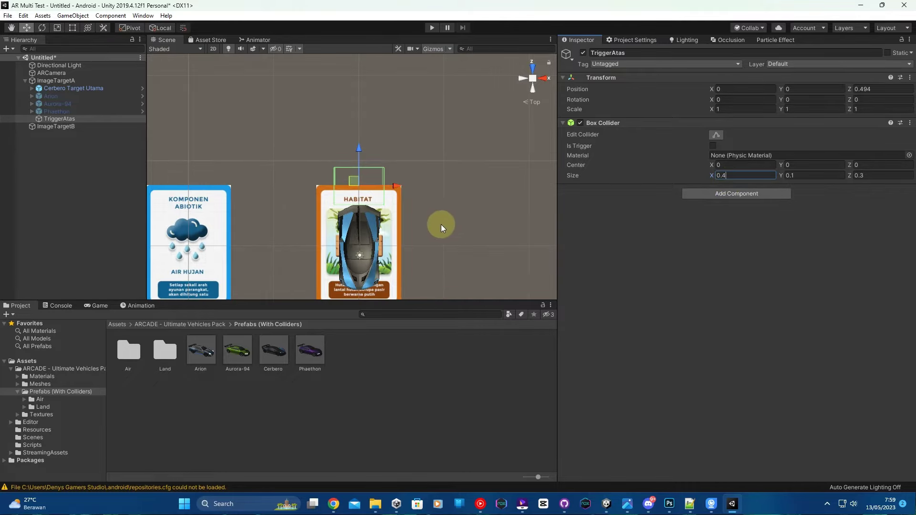
pyautogui.moveTo(442, 224); pyautogui.dragTo(443, 204, button='middle')
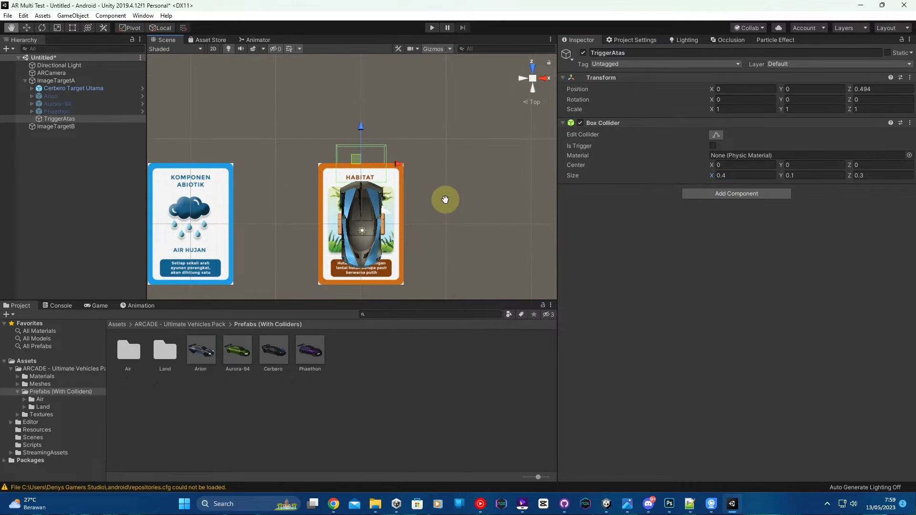
pyautogui.click(65, 120)
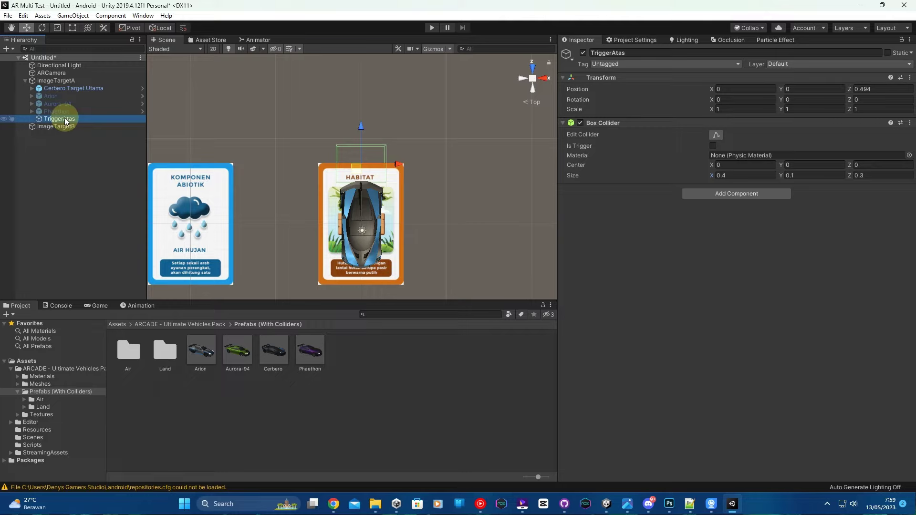
# Duplicate TriggerAtas and name the copy TriggerKiri
pyautogui.rightClick(65, 120)
pyautogui.click(91, 160)
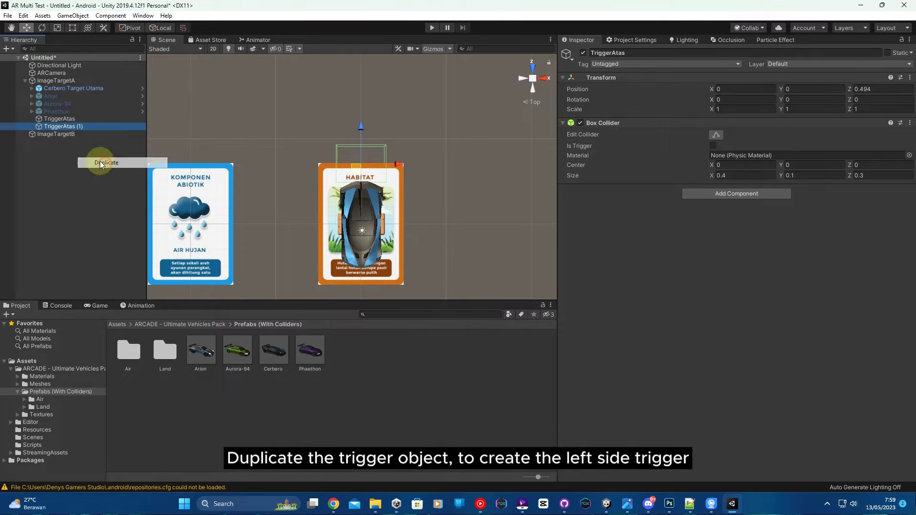
pyautogui.click(66, 126)
pyautogui.doubleClick(65, 127)
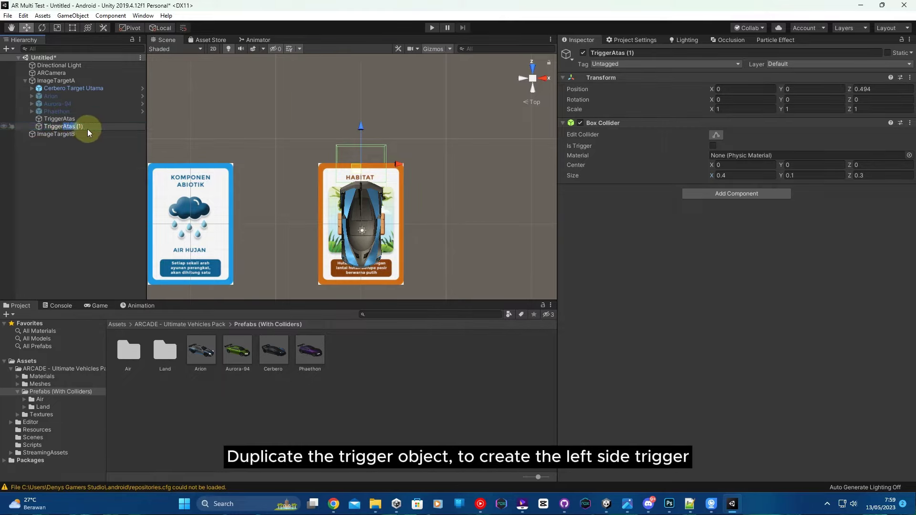
pyautogui.write('Kiri')
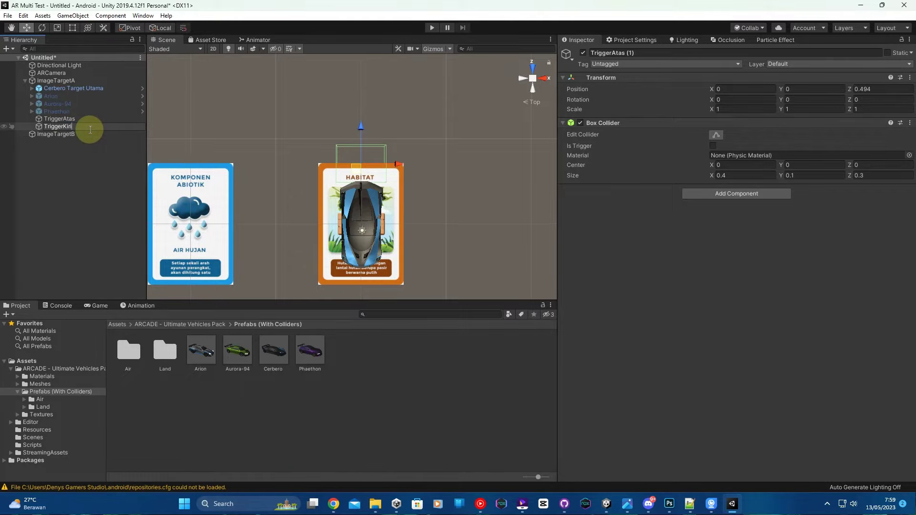
pyautogui.press('Return')
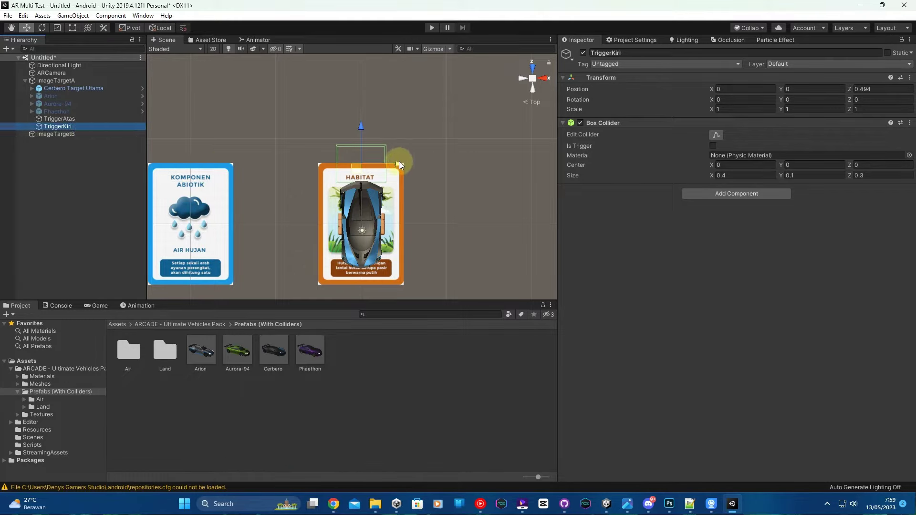
# Set TriggerKiri's Position Z to 0 and move it to the card's left side
pyautogui.click(882, 90)
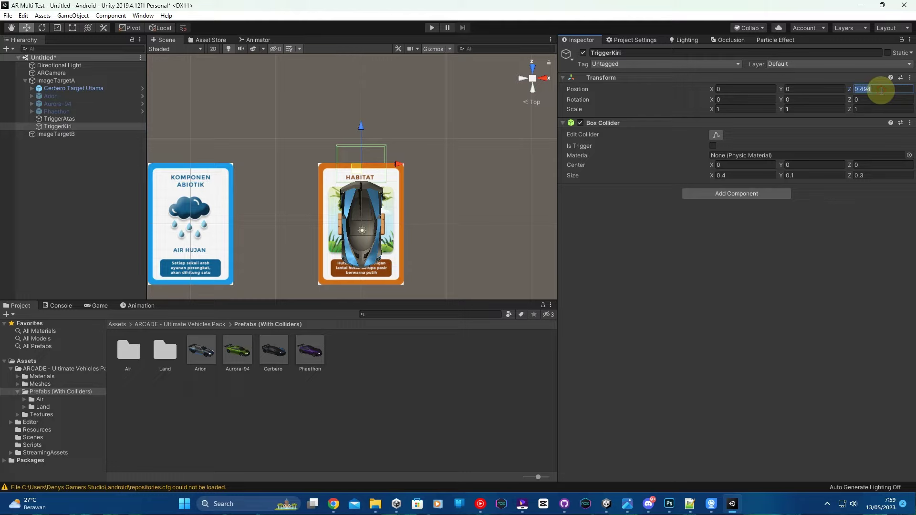
pyautogui.write('0')
pyautogui.press('Return')
pyautogui.moveTo(397, 222)
pyautogui.mouseDown()
pyautogui.moveTo(351, 225)
pyautogui.moveTo(357, 230)
pyautogui.mouseUp()
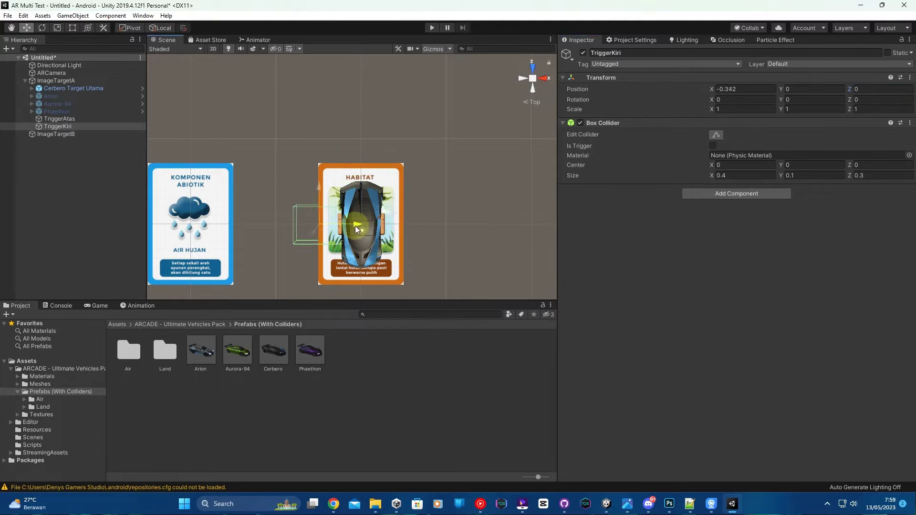
pyautogui.moveTo(362, 225); pyautogui.dragTo(401, 188, button='middle')
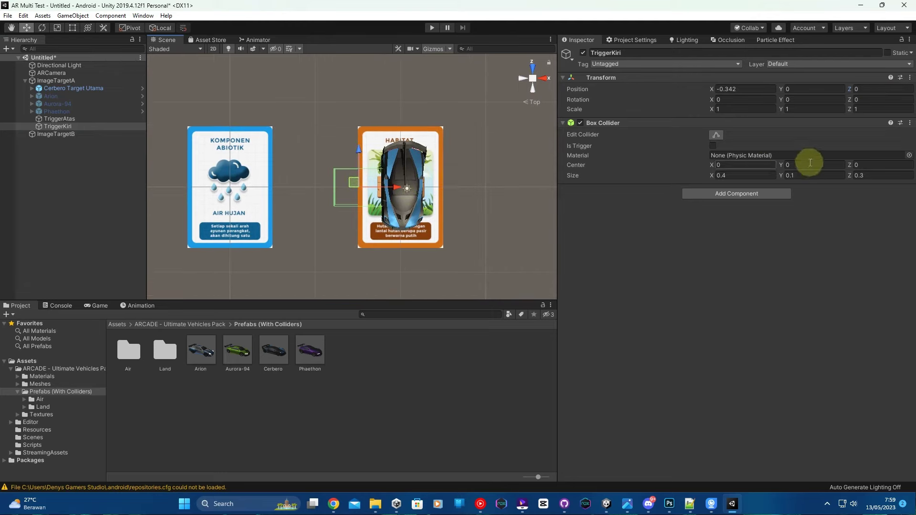
# Rotate TriggerKiri to Y -90 and nudge it to X -0.335
pyautogui.click(806, 99)
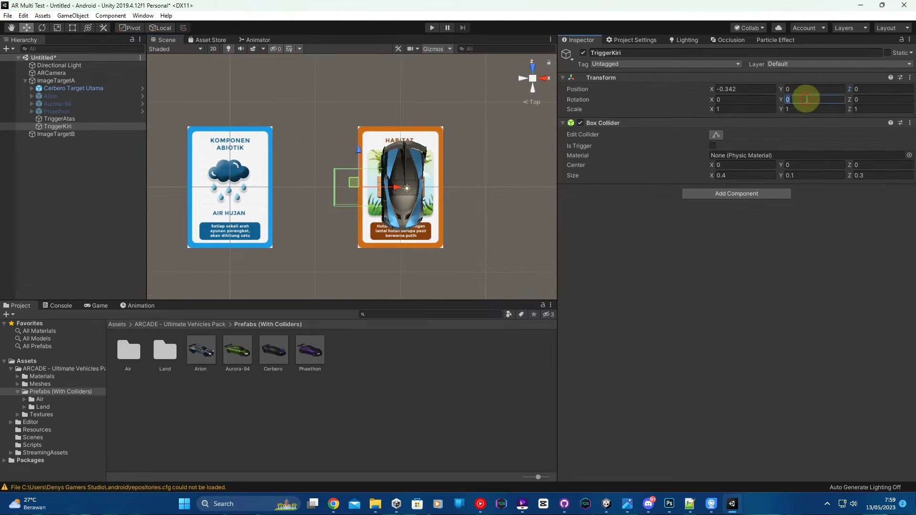
pyautogui.write('90')
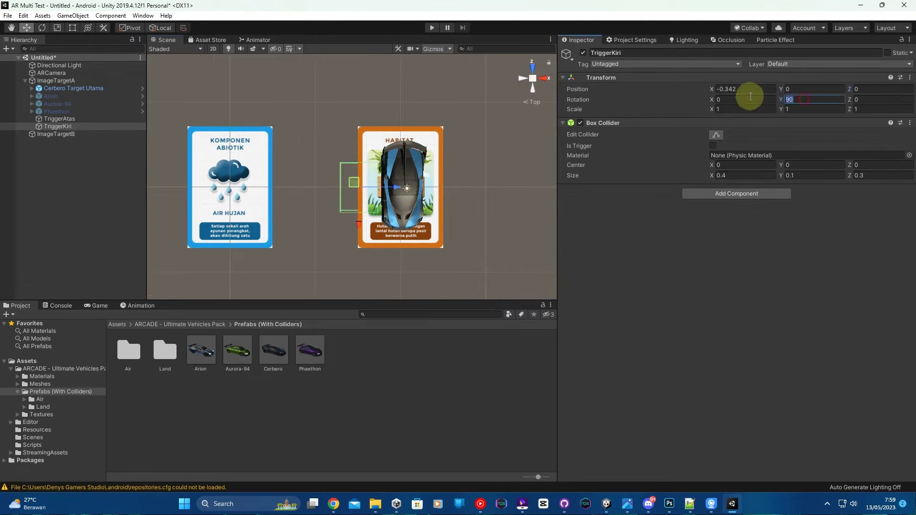
pyautogui.press('Home')
pyautogui.write('-')
pyautogui.scroll(2, 445, 204)
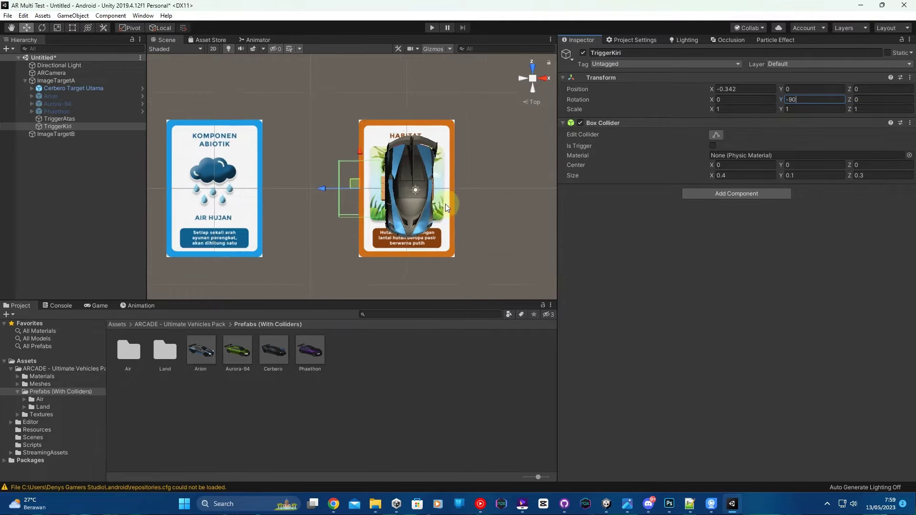
pyautogui.scroll(2, 446, 205)
pyautogui.scroll(2, 446, 203)
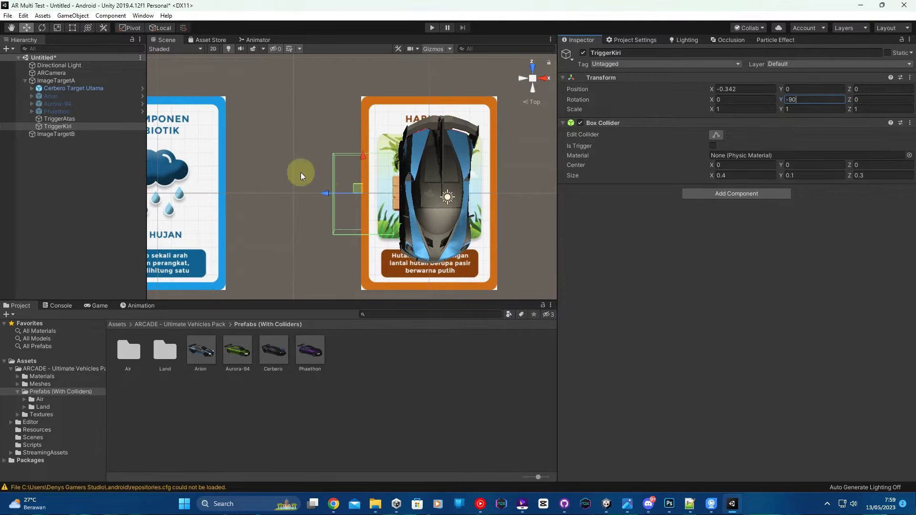
pyautogui.keyDown('ctrl'); pyautogui.click(92, 120); pyautogui.keyUp('ctrl')
pyautogui.scroll(-2, 404, 196)
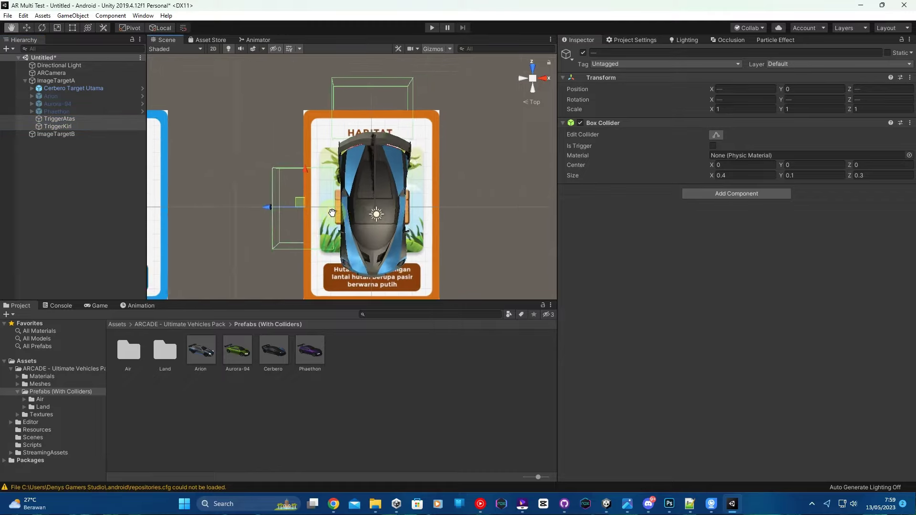
pyautogui.scroll(-2, 363, 203)
pyautogui.moveTo(362, 202); pyautogui.dragTo(372, 199, button='middle')
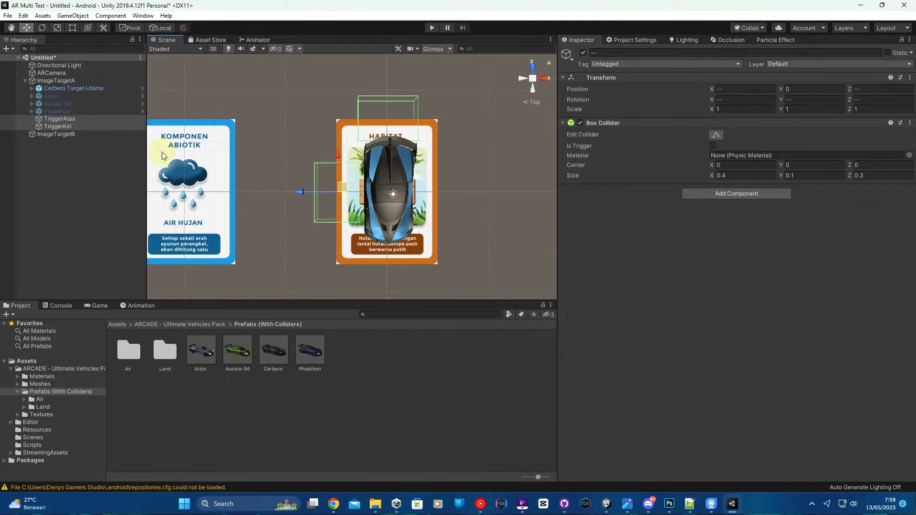
pyautogui.click(88, 119)
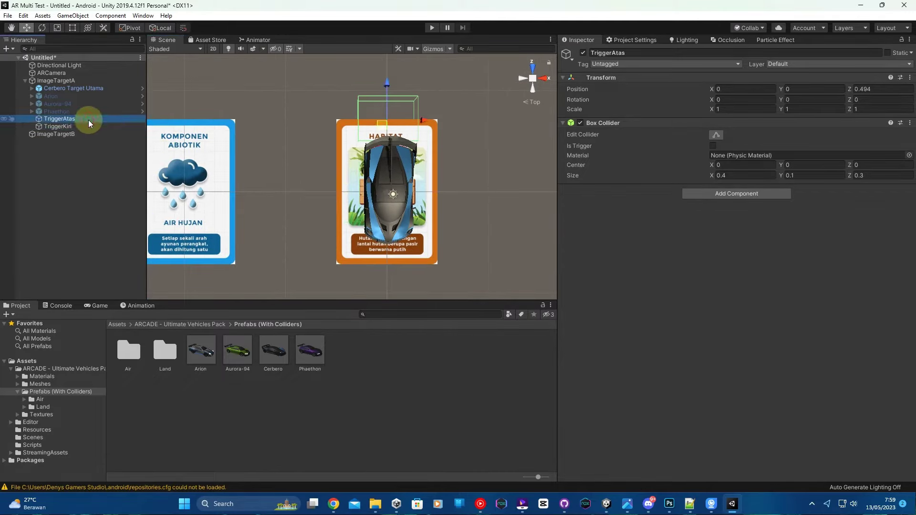
pyautogui.click(87, 126)
pyautogui.moveTo(311, 180); pyautogui.dragTo(321, 172, button='middle')
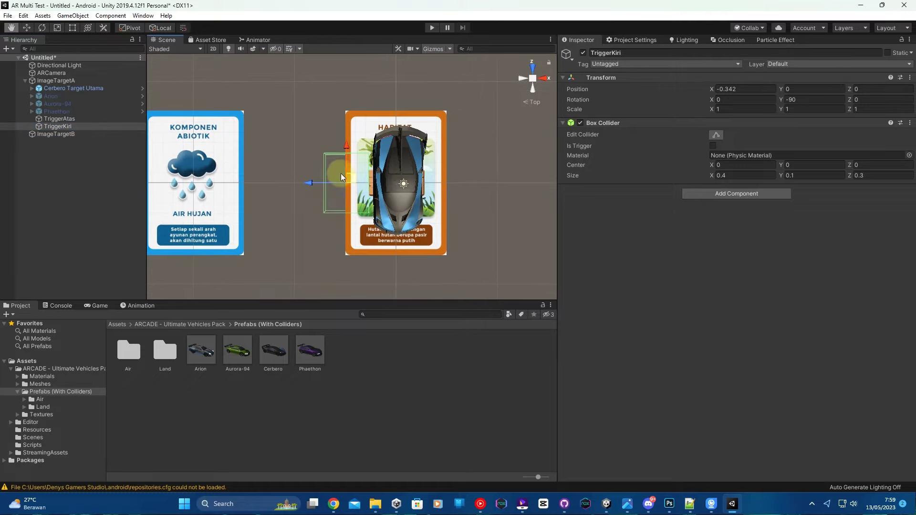
pyautogui.moveTo(307, 182); pyautogui.dragTo(308, 182)
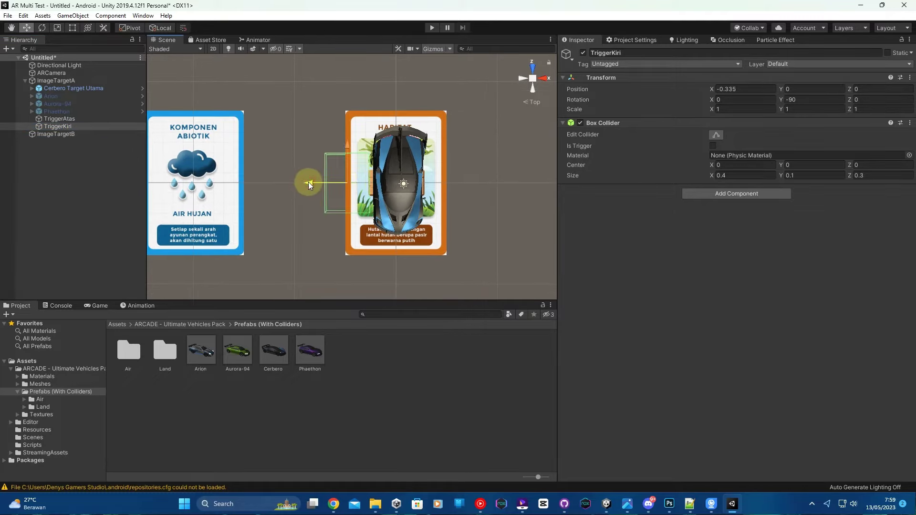
pyautogui.scroll(-2, 359, 188)
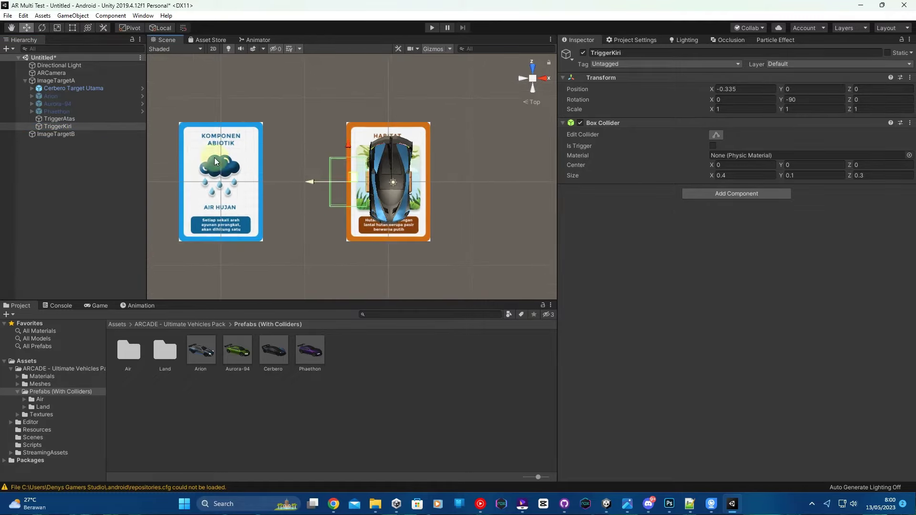
# Duplicate TriggerKiri and name the copy TriggerKanan
pyautogui.rightClick(75, 127)
pyautogui.click(113, 169)
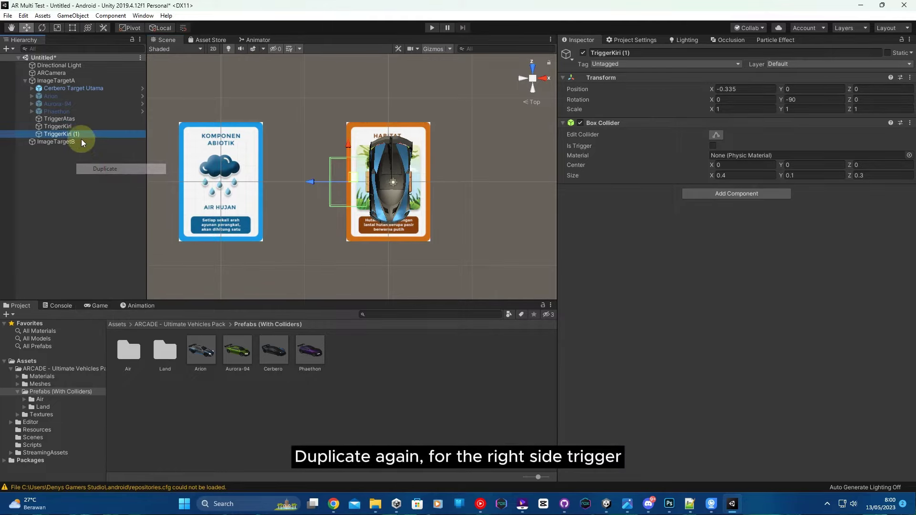
pyautogui.click(72, 135)
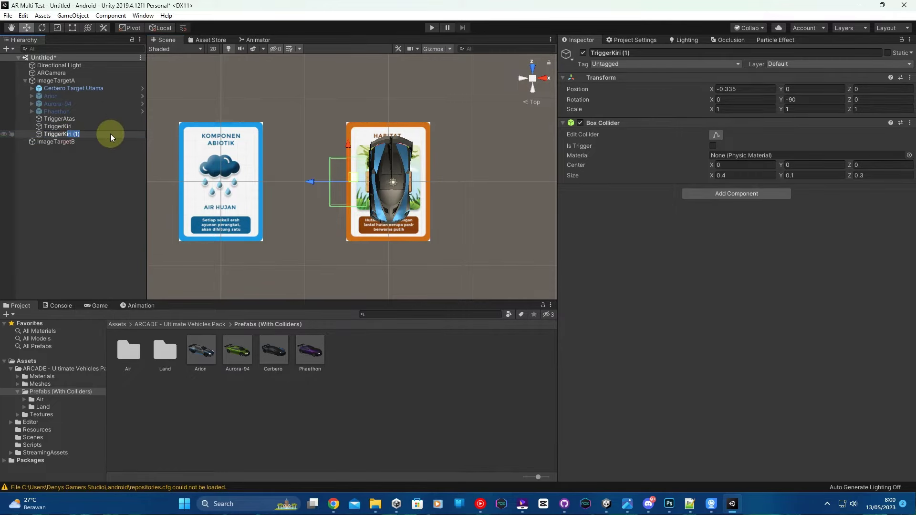
pyautogui.write('anan')
pyautogui.press('Return')
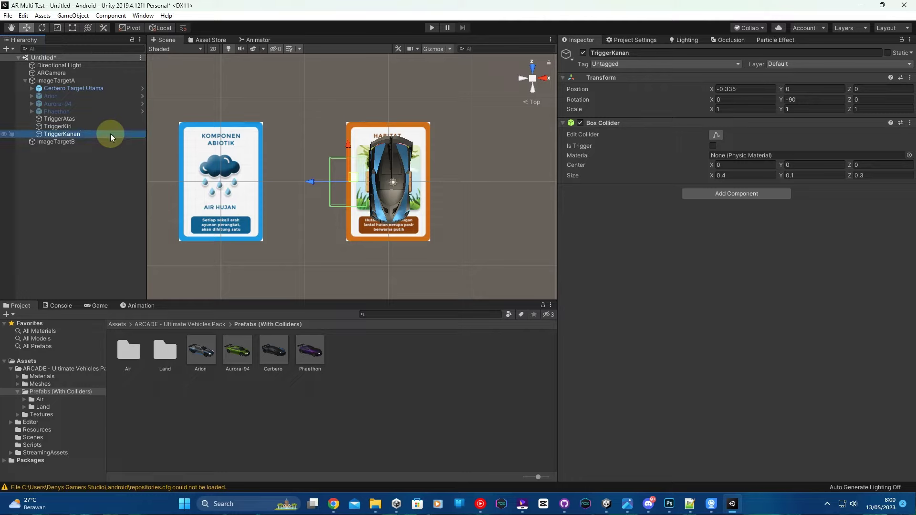
# Set TriggerKanan's Rotation Y to 90 and move it right to X 0.318
pyautogui.click(796, 99)
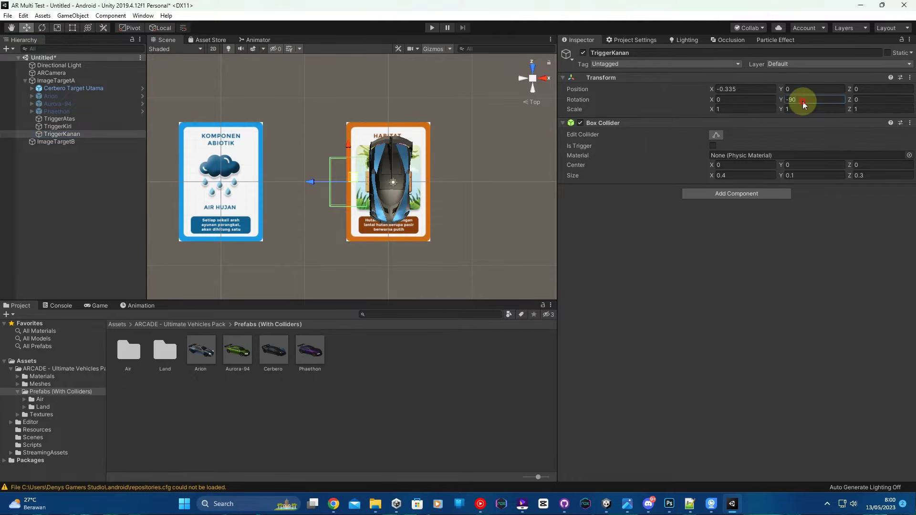
pyautogui.write('90')
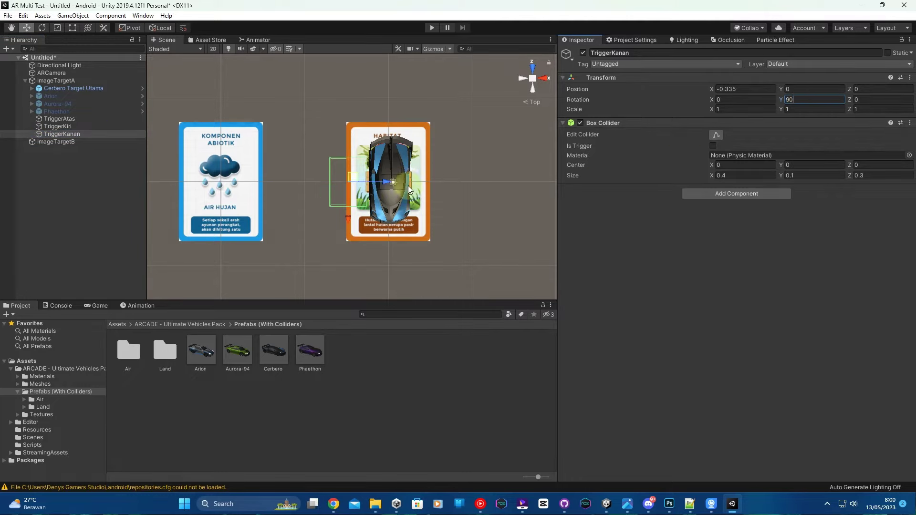
pyautogui.moveTo(408, 185); pyautogui.dragTo(383, 190, button='middle')
pyautogui.moveTo(346, 187); pyautogui.dragTo(436, 187)
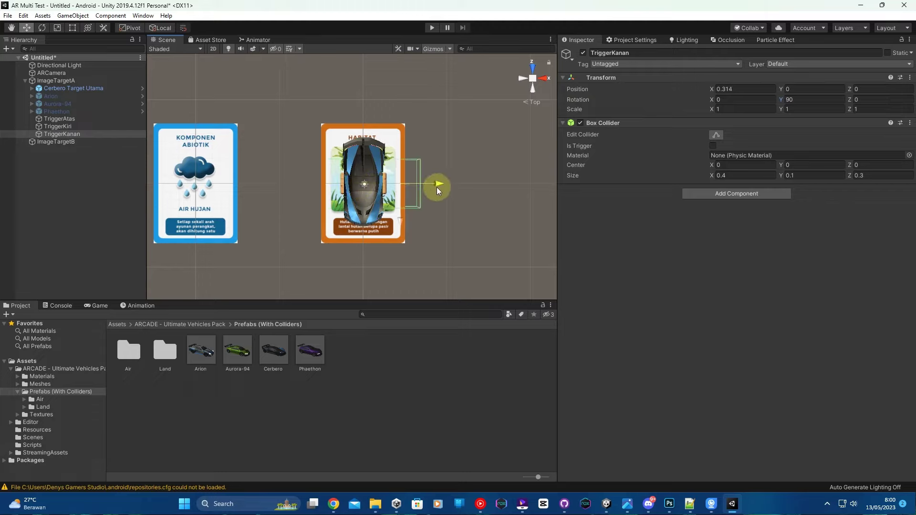
pyautogui.moveTo(437, 187); pyautogui.dragTo(404, 192, button='middle')
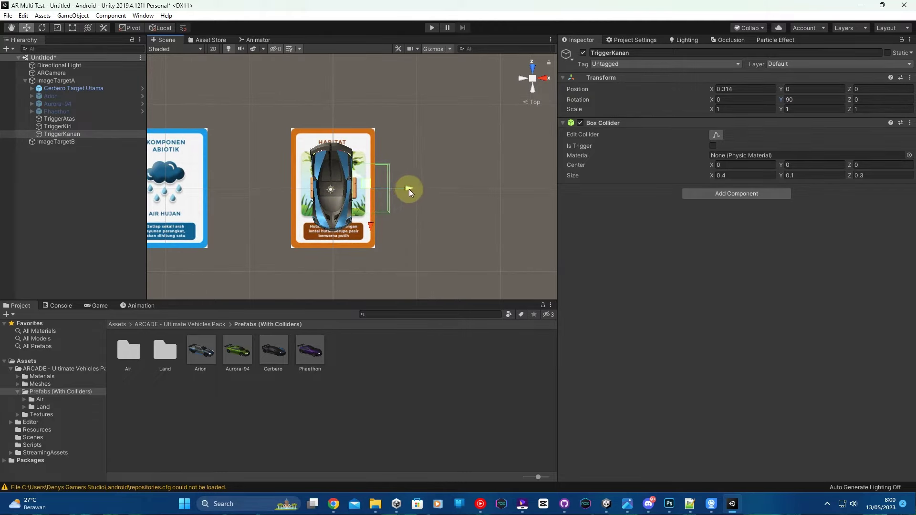
pyautogui.moveTo(409, 189); pyautogui.dragTo(411, 189)
pyautogui.scroll(-2, 453, 217)
# Select all three triggers and turn on Is Trigger for their Box Colliders
pyautogui.keyDown('shift'); pyautogui.click(74, 120); pyautogui.keyUp('shift')
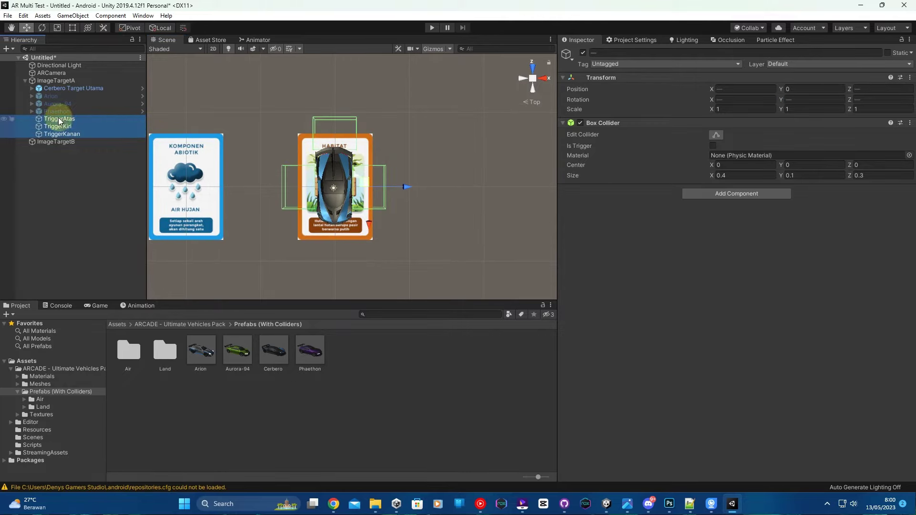
pyautogui.click(60, 119)
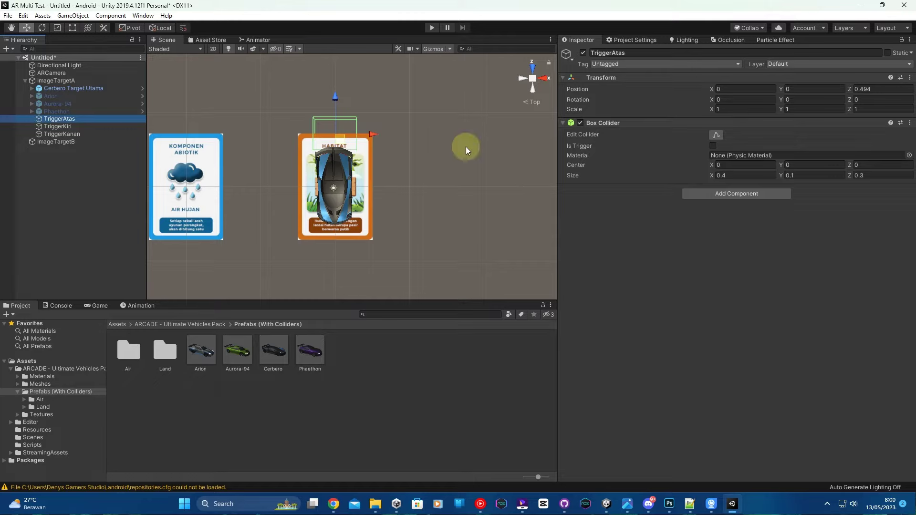
pyautogui.keyDown('shift'); pyautogui.click(82, 133); pyautogui.keyUp('shift')
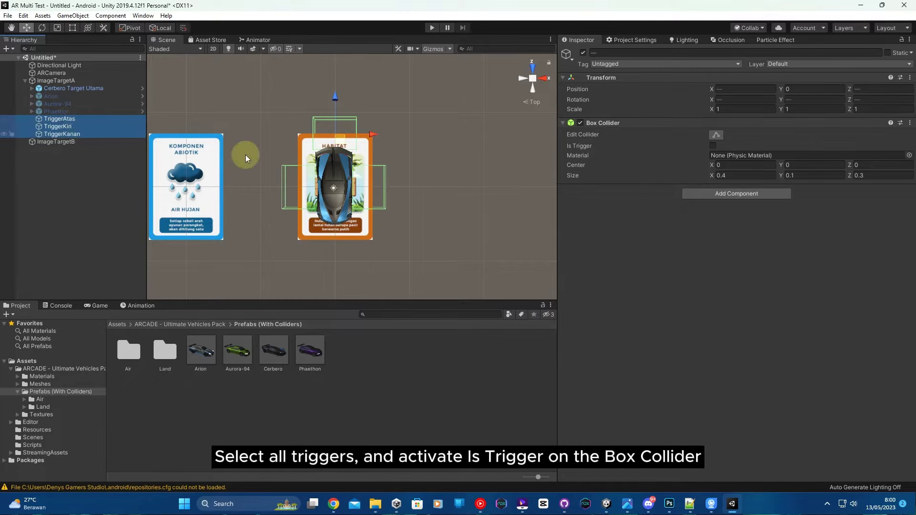
pyautogui.click(713, 145)
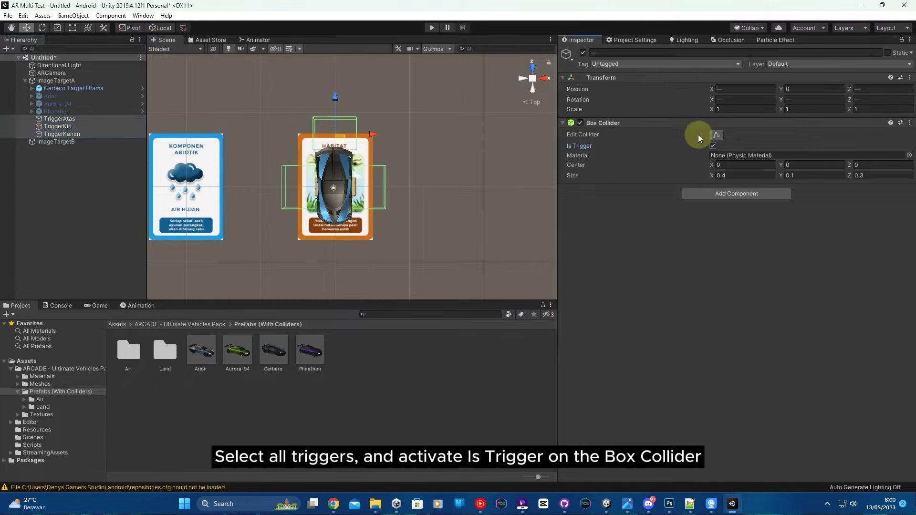
# Attach a new TriggerMarker script to the triggers and open it in Visual Studio
pyautogui.click(709, 193)
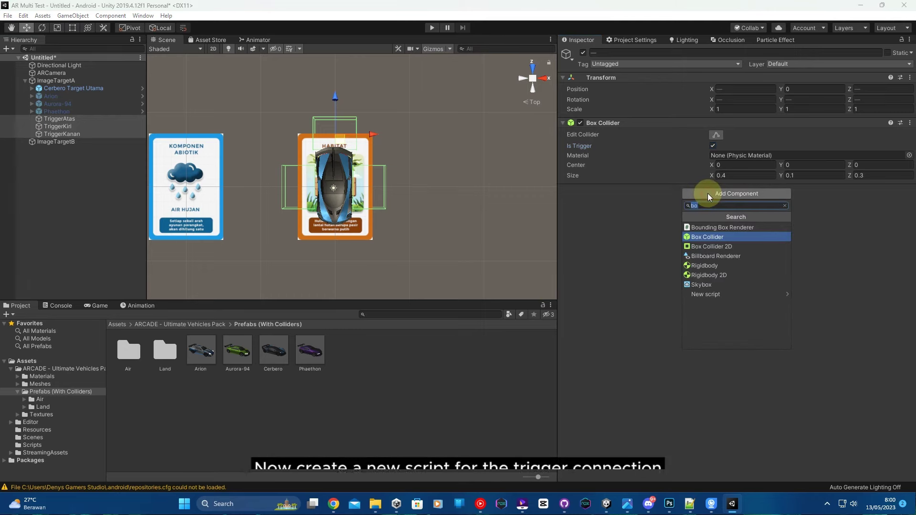
pyautogui.write('Trigger')
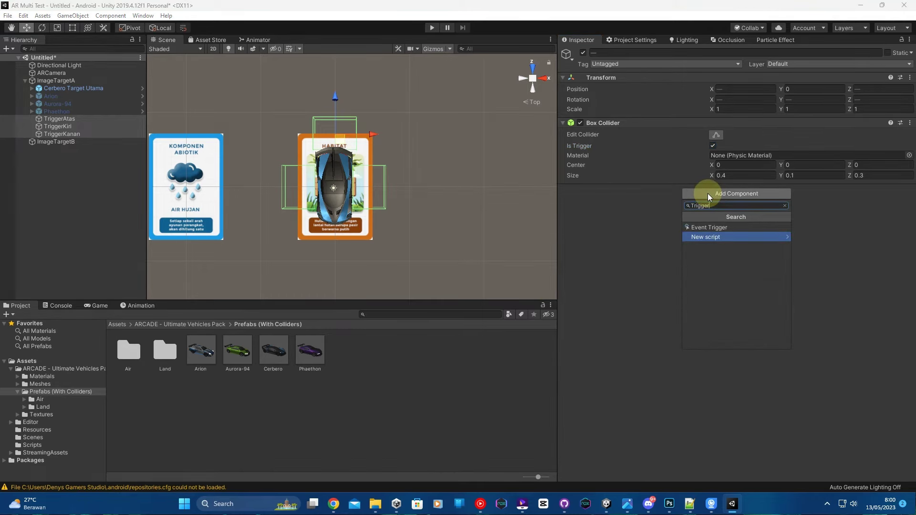
pyautogui.write('Marker')
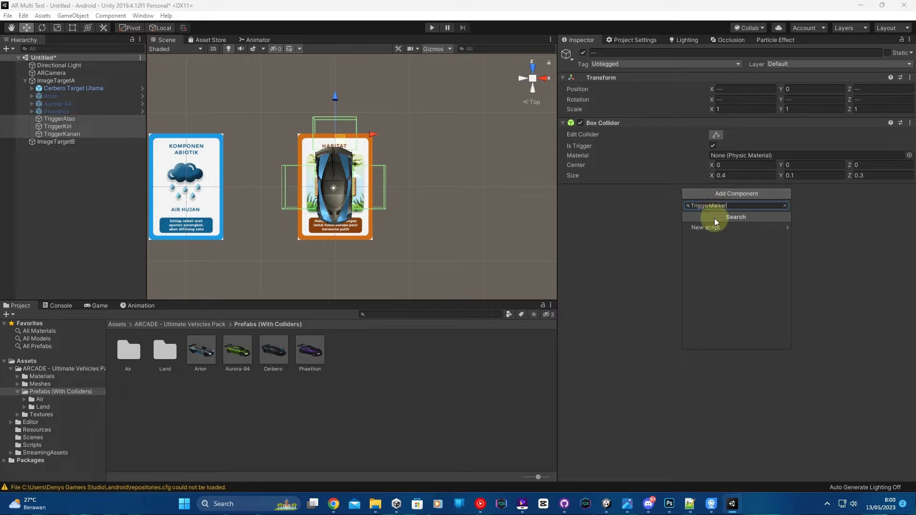
pyautogui.click(720, 229)
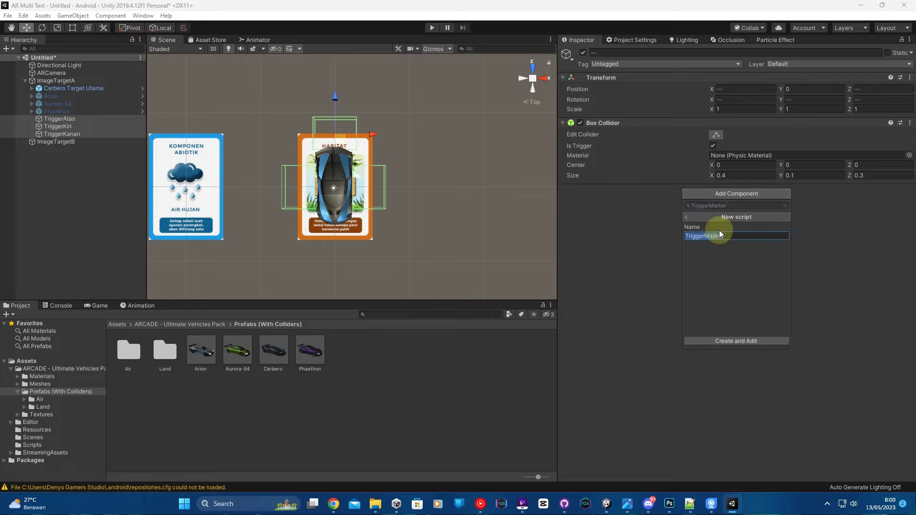
pyautogui.click(735, 340)
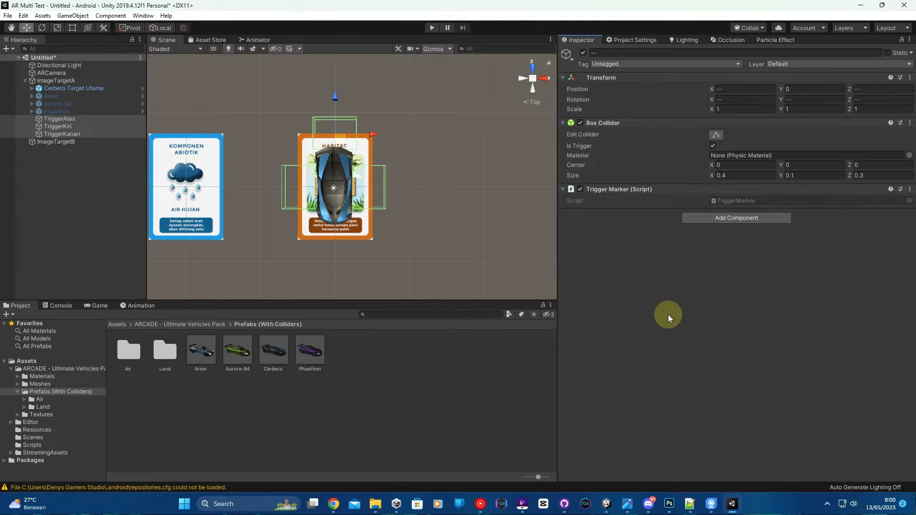
pyautogui.click(127, 324)
pyautogui.click(347, 354)
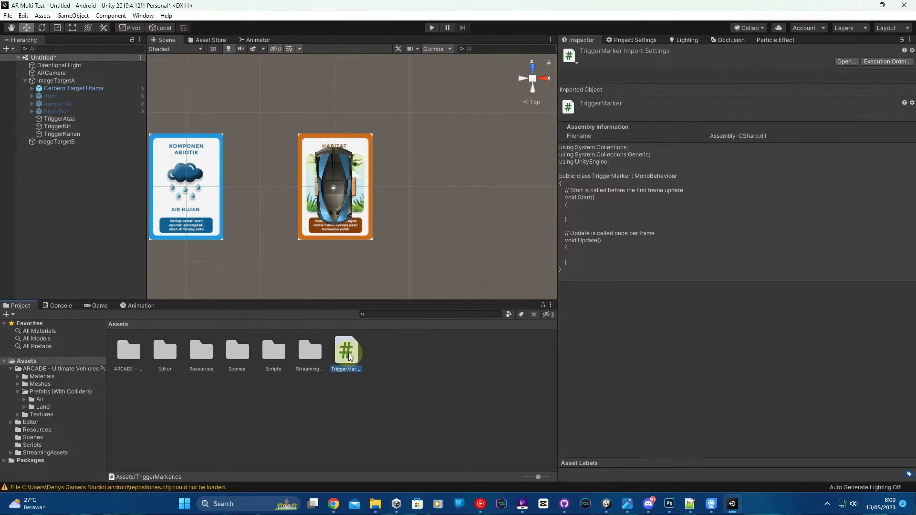
pyautogui.doubleClick(351, 356)
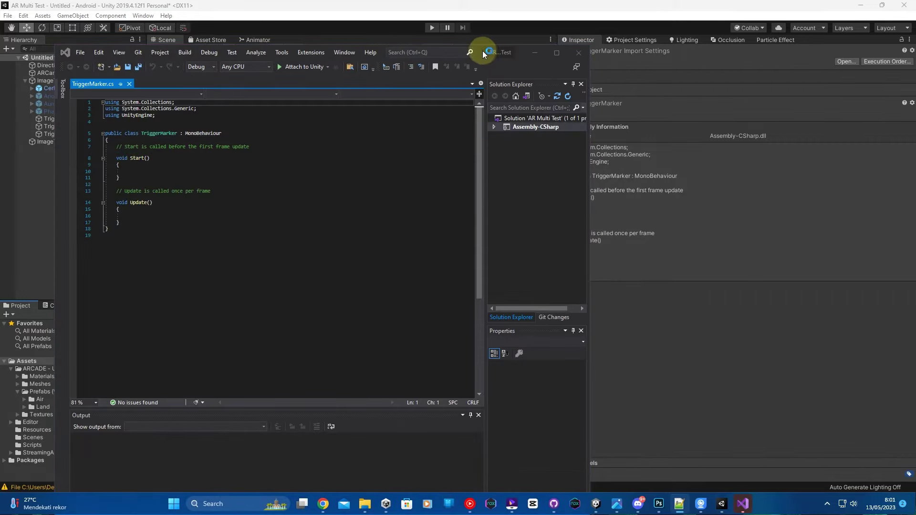
# Replace the default Start and Update methods with a public GameObject ObjectUtama field
pyautogui.moveTo(483, 51); pyautogui.dragTo(686, 45)
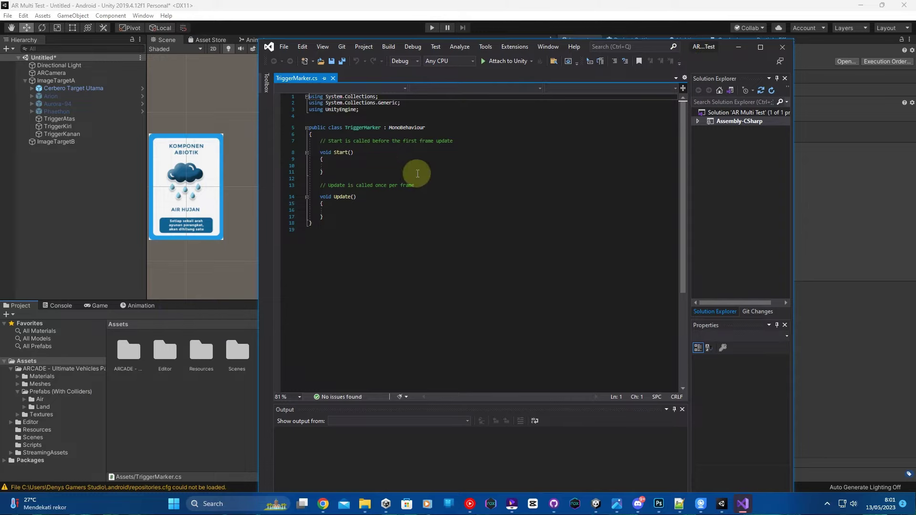
pyautogui.moveTo(325, 217); pyautogui.dragTo(321, 141)
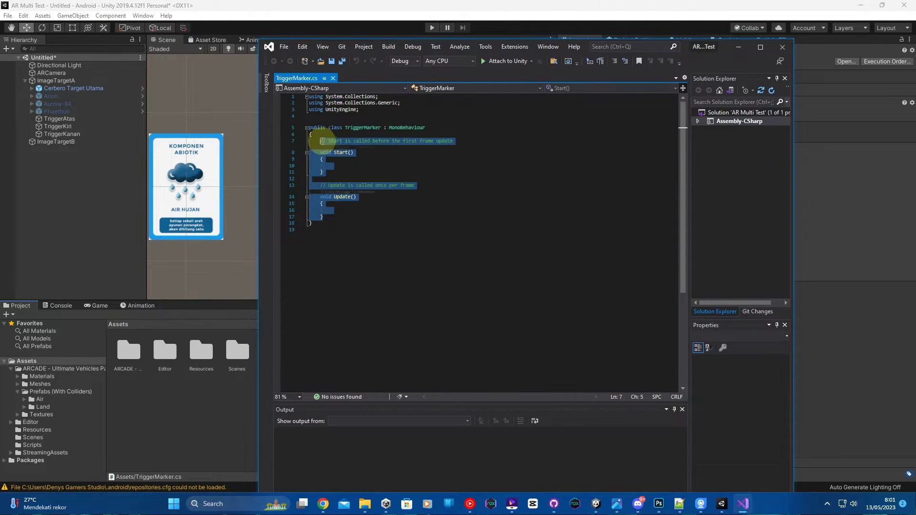
pyautogui.press('BackSpace')
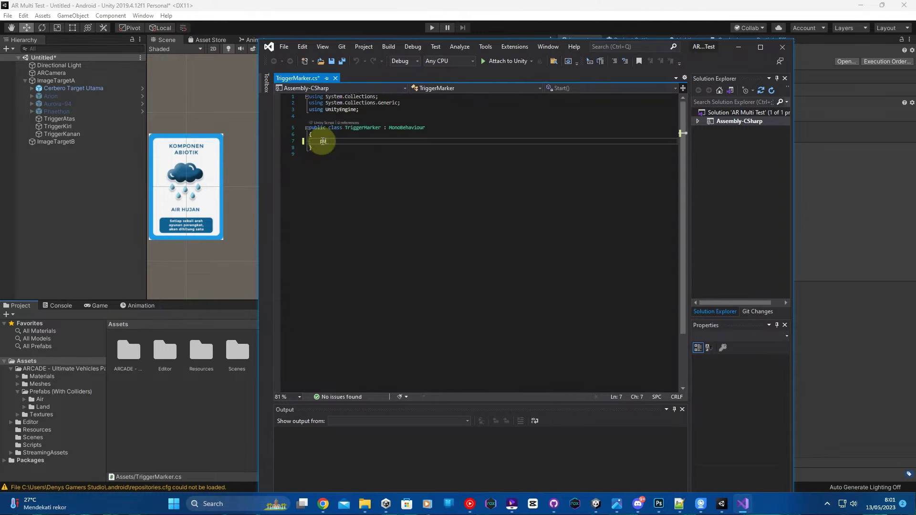
pyautogui.write('public')
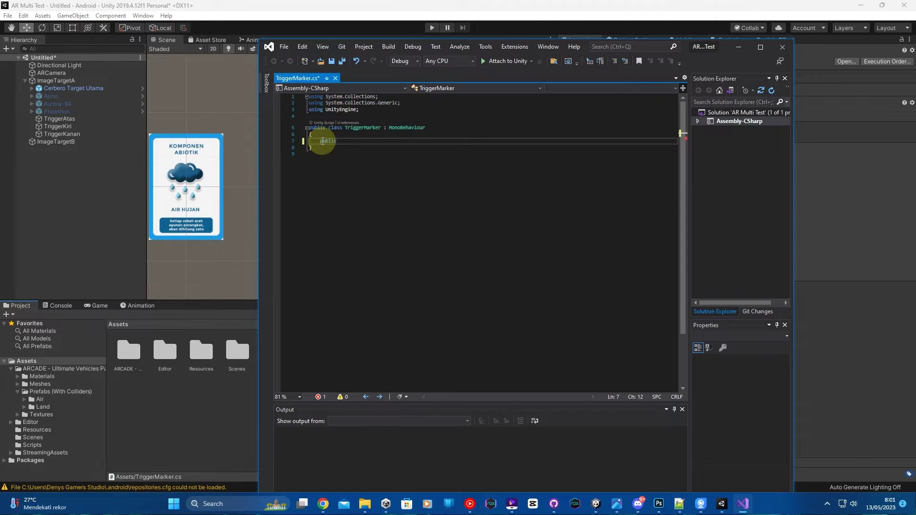
pyautogui.write(' GameObject ')
pyautogui.write('Ob')
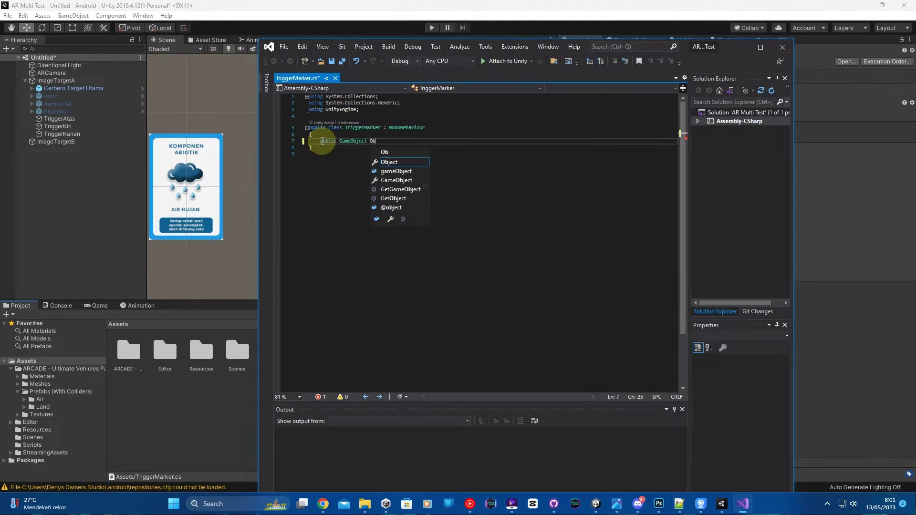
pyautogui.write('jectUtama')
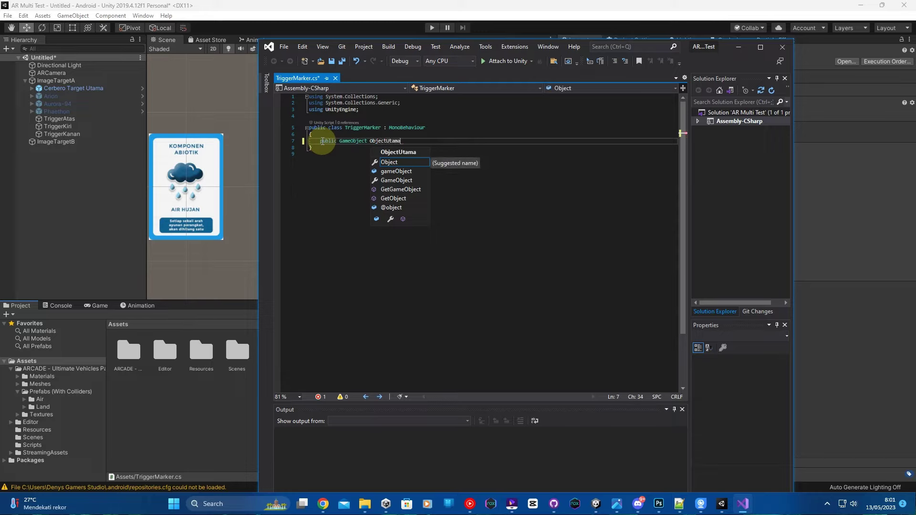
pyautogui.write(';')
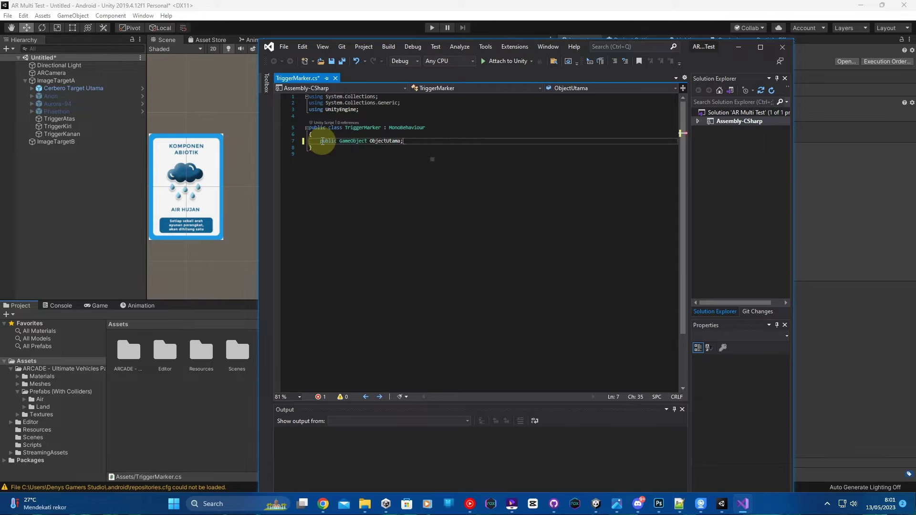
pyautogui.press('Return')
# Declare public GameObject ObjectGanti and public string ColliderTagName, then begin void OnTrigger
pyautogui.write('pu')
pyautogui.press('Tab')
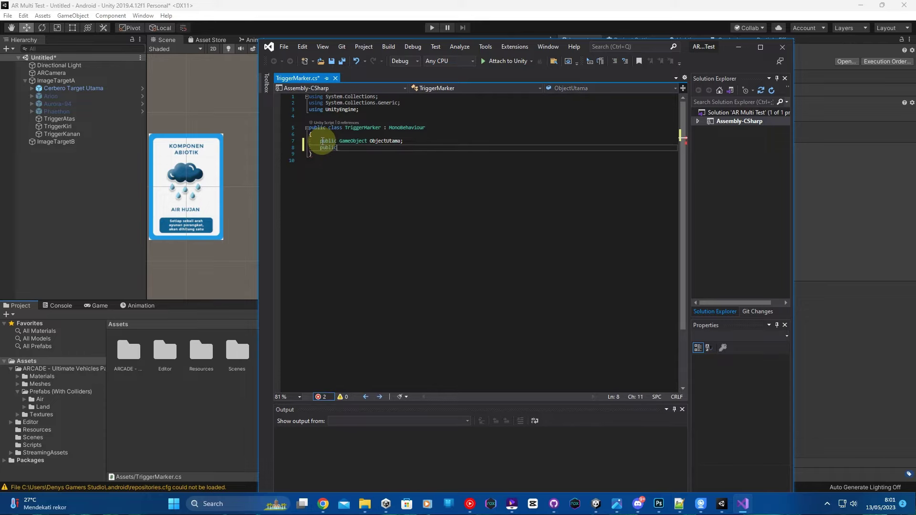
pyautogui.write(' Gam')
pyautogui.press('Tab')
pyautogui.write('O')
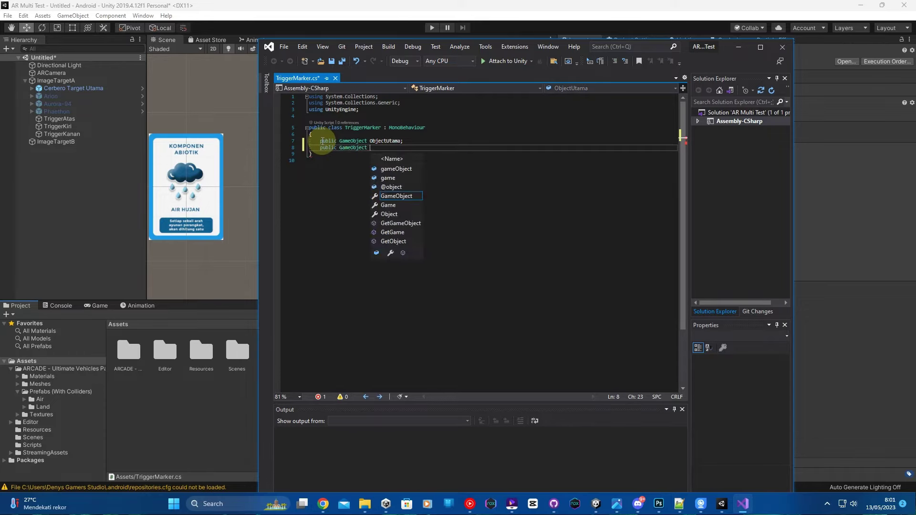
pyautogui.write('bject')
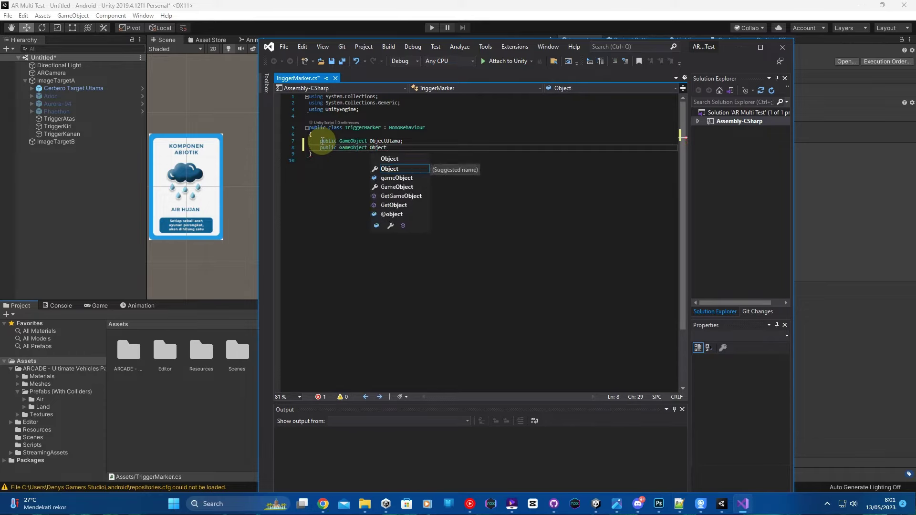
pyautogui.write('Ganti')
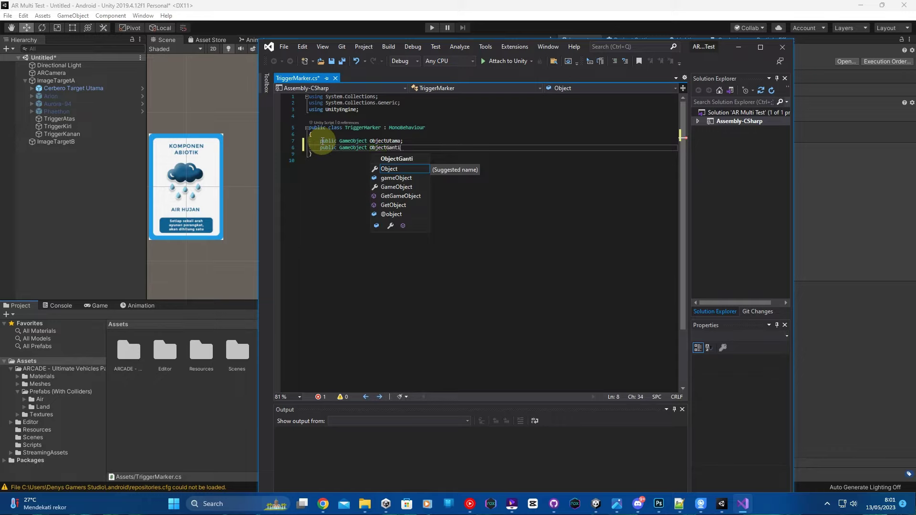
pyautogui.write(';')
pyautogui.press('Return')
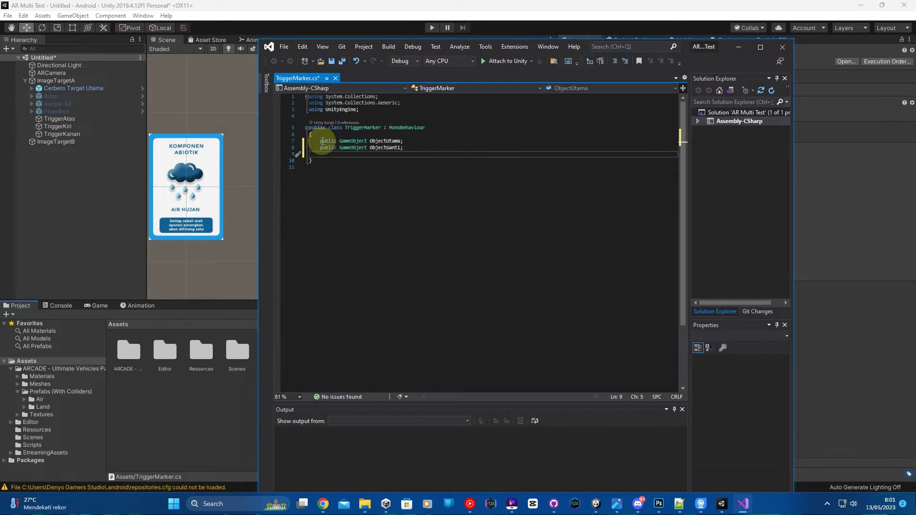
pyautogui.write('public s')
pyautogui.write('tr')
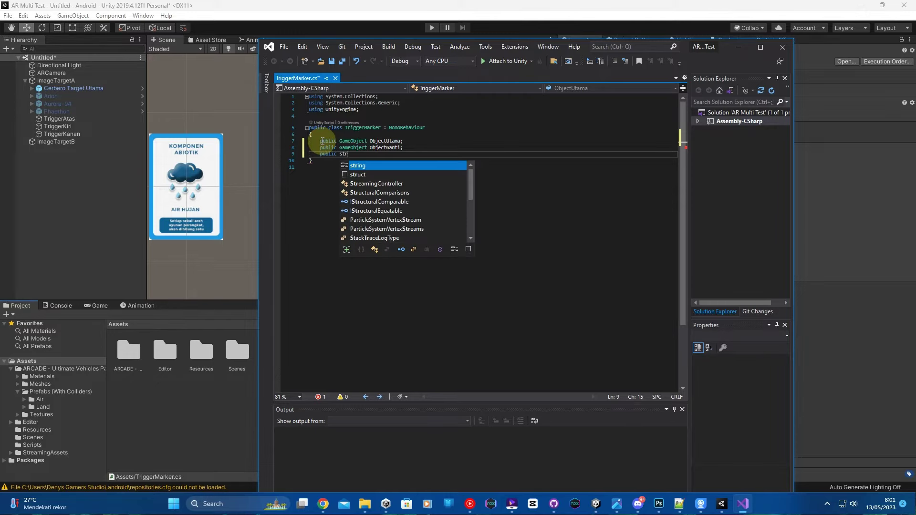
pyautogui.write('ing Colli')
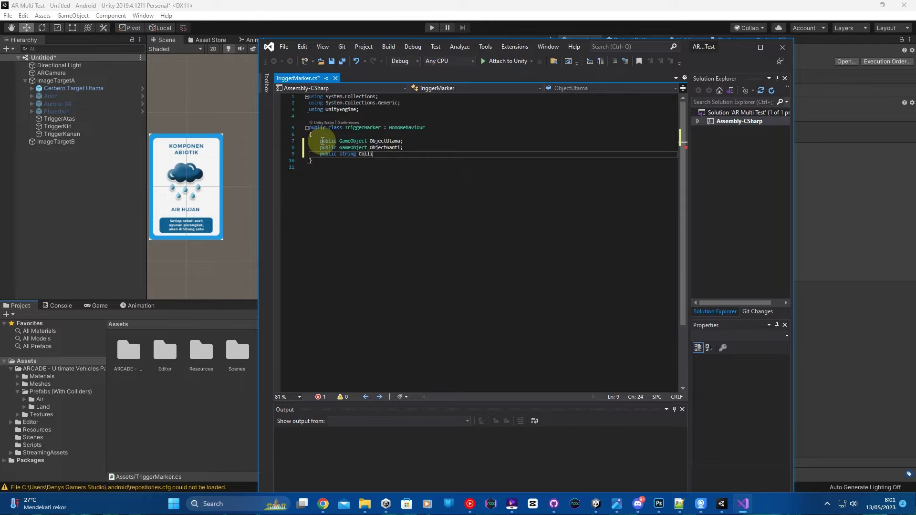
pyautogui.write('der')
pyautogui.write('Tag')
pyautogui.write('Name')
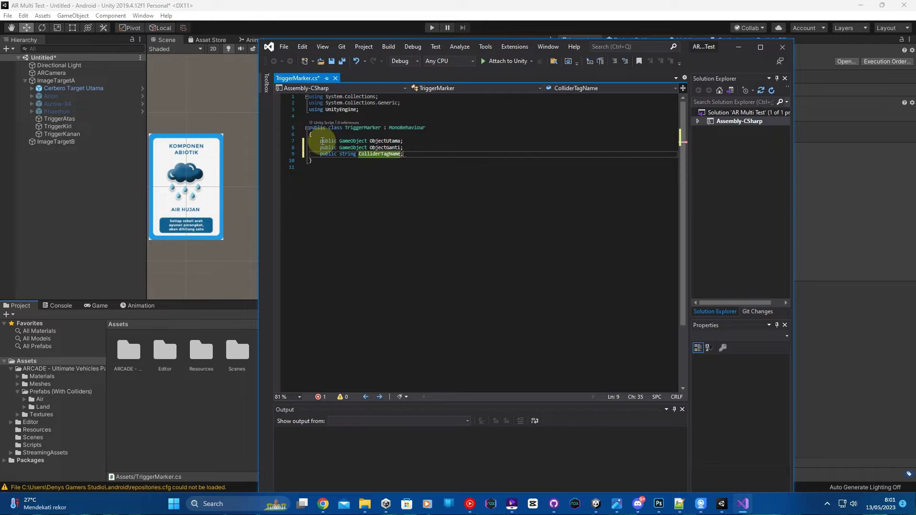
pyautogui.write(';')
pyautogui.press('Return')
pyautogui.press('Return')
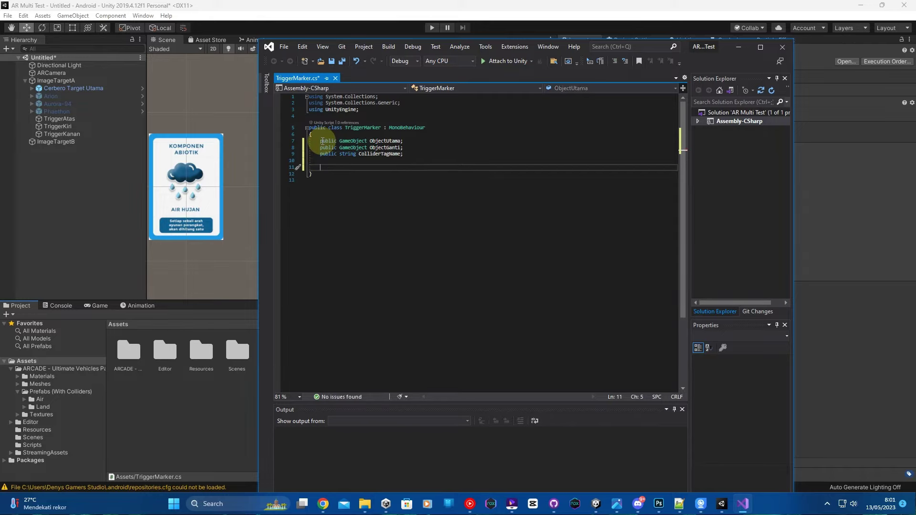
pyautogui.write('void ')
pyautogui.write('On')
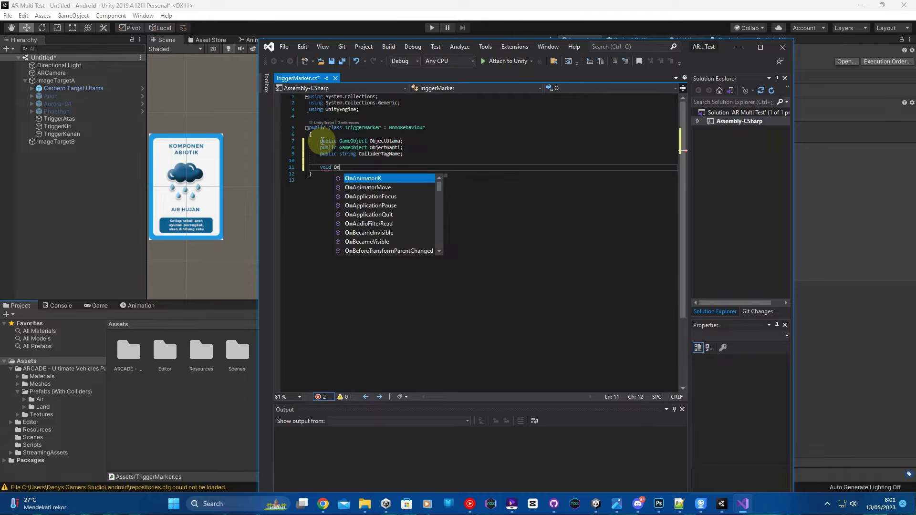
pyautogui.write('Tr')
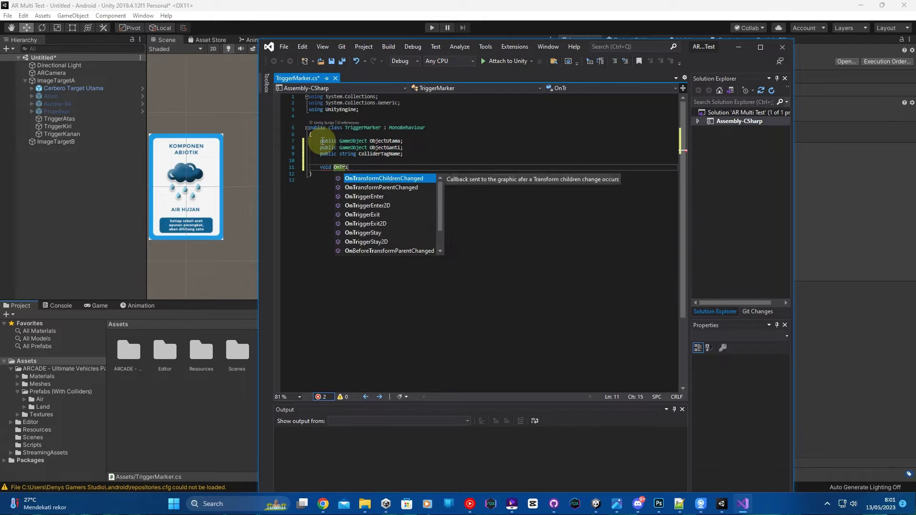
pyautogui.write('i')
# Insert the OnTriggerEnter stub, remove its private keyword and rename the parameter to TriggerCol
pyautogui.press('Return')
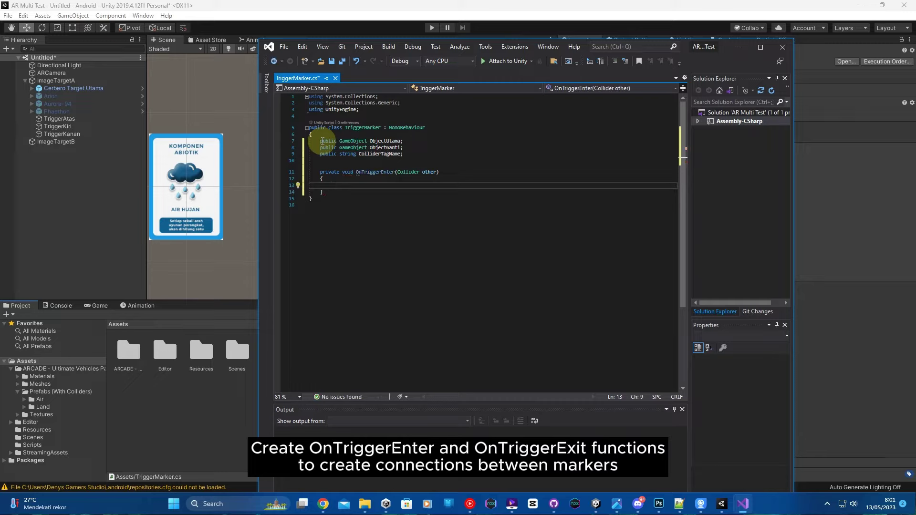
pyautogui.moveTo(341, 172); pyautogui.dragTo(320, 172)
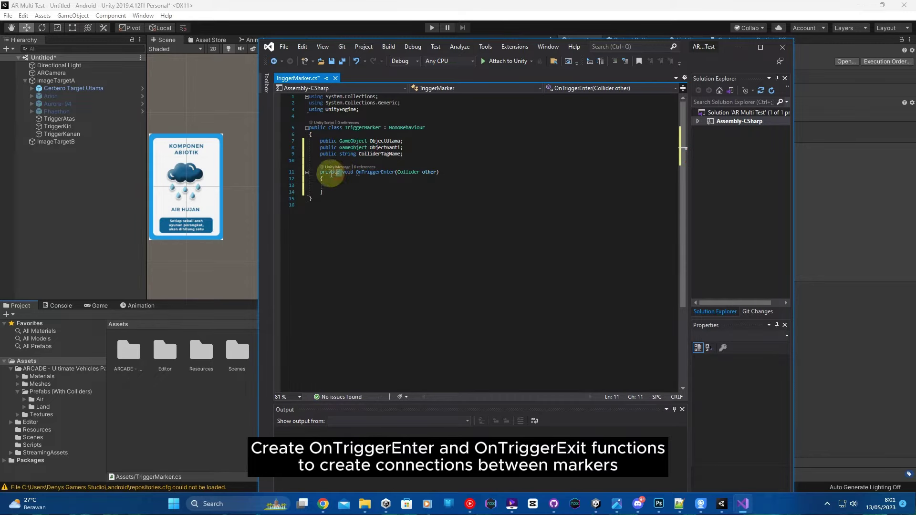
pyautogui.press('BackSpace')
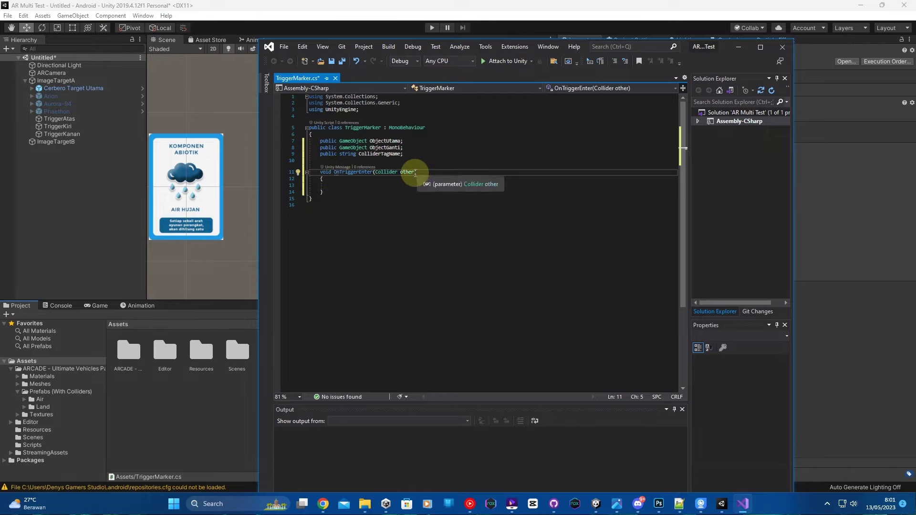
pyautogui.moveTo(415, 172); pyautogui.dragTo(400, 172)
pyautogui.write('Trigger')
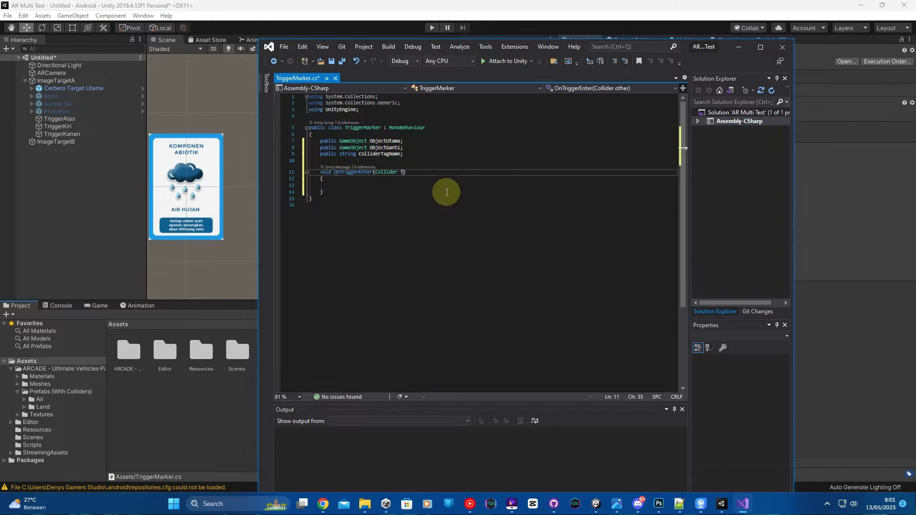
pyautogui.write('Col')
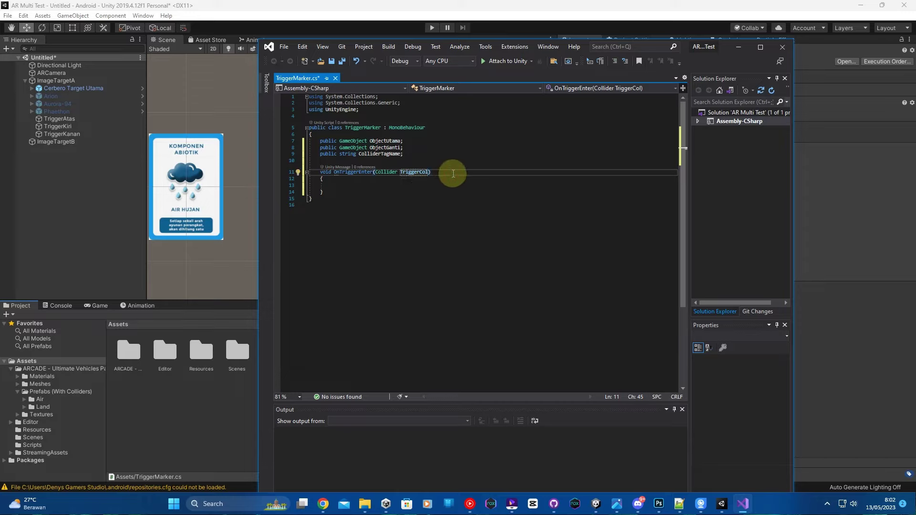
# Add an if block checking TriggerCol.gameObject.tag against ColliderTagName
pyautogui.click(403, 185)
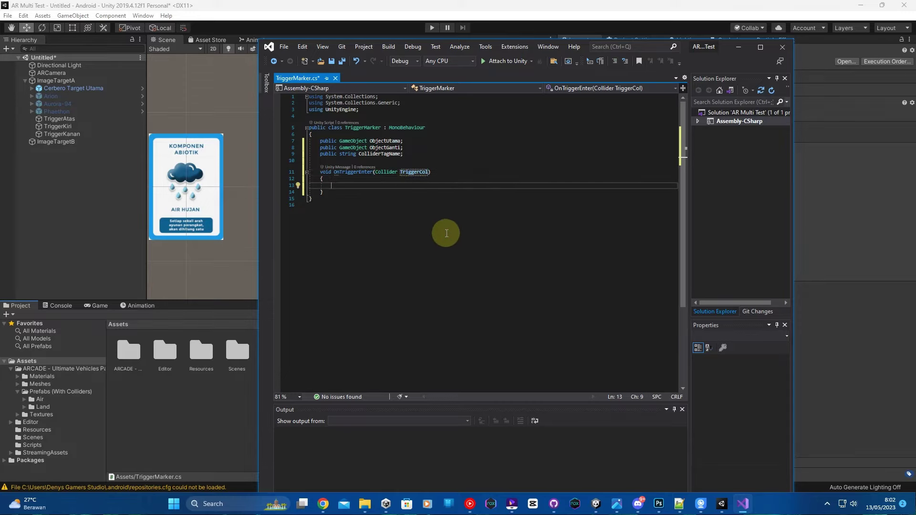
pyautogui.write('if(Trigg')
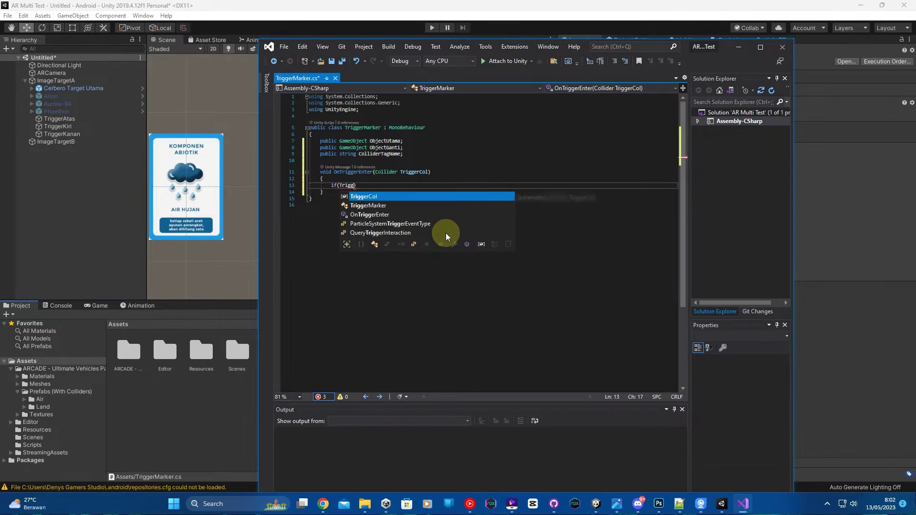
pyautogui.press('Tab')
pyautogui.write('.ga')
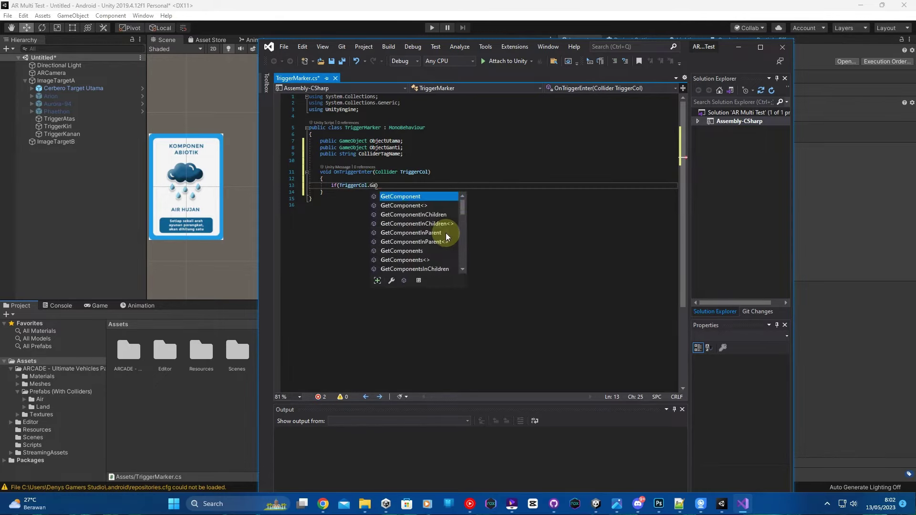
pyautogui.press('Tab')
pyautogui.write('.')
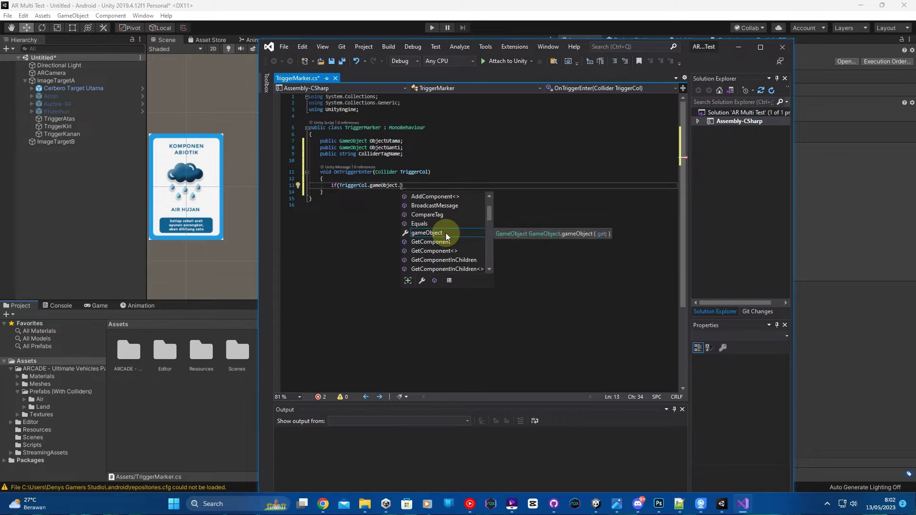
pyautogui.write('ta')
pyautogui.press('Tab')
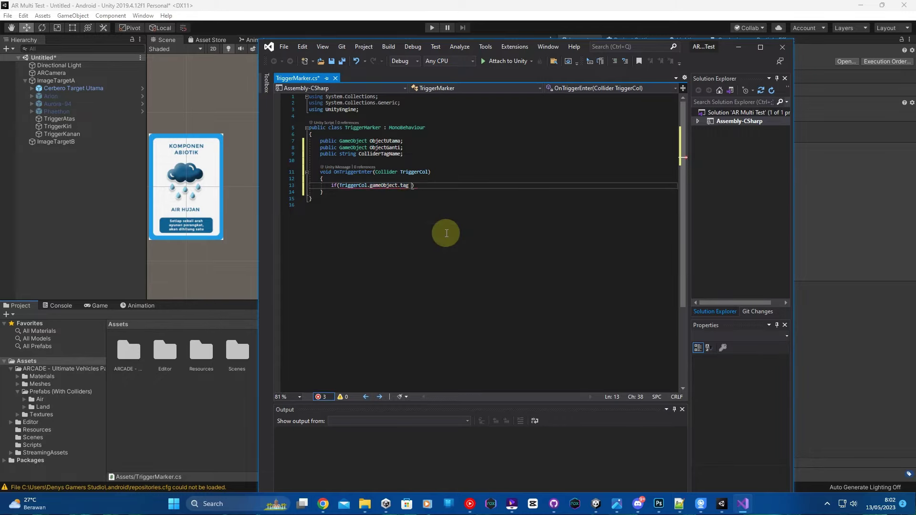
pyautogui.write('== Coll')
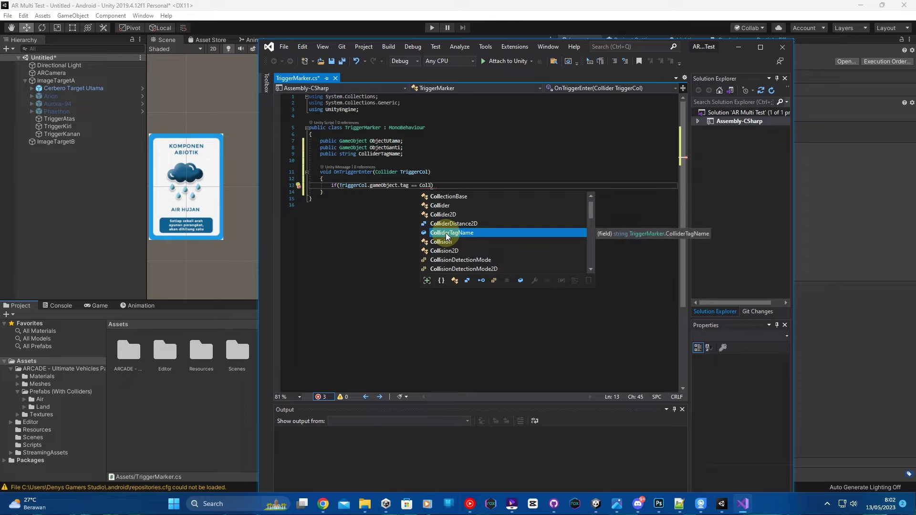
pyautogui.doubleClick(448, 234)
pyautogui.write(')')
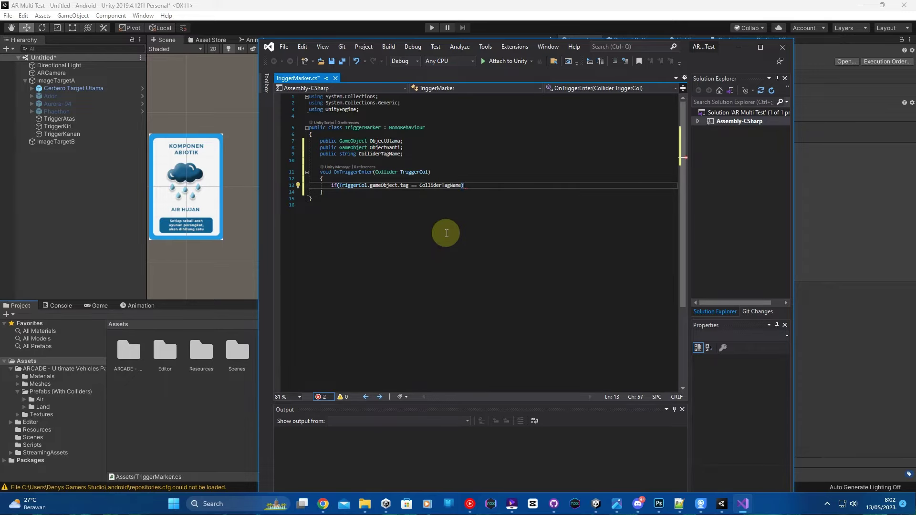
pyautogui.write('{')
pyautogui.press('Return')
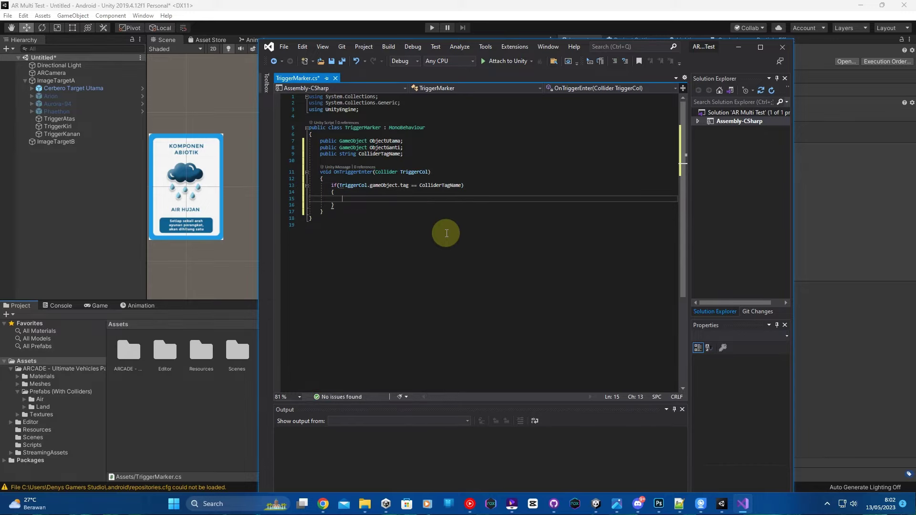
# Inside the if, call ObjectUtama.SetActive(false) and ObjectGanti.SetActive(true)
pyautogui.write('Obj')
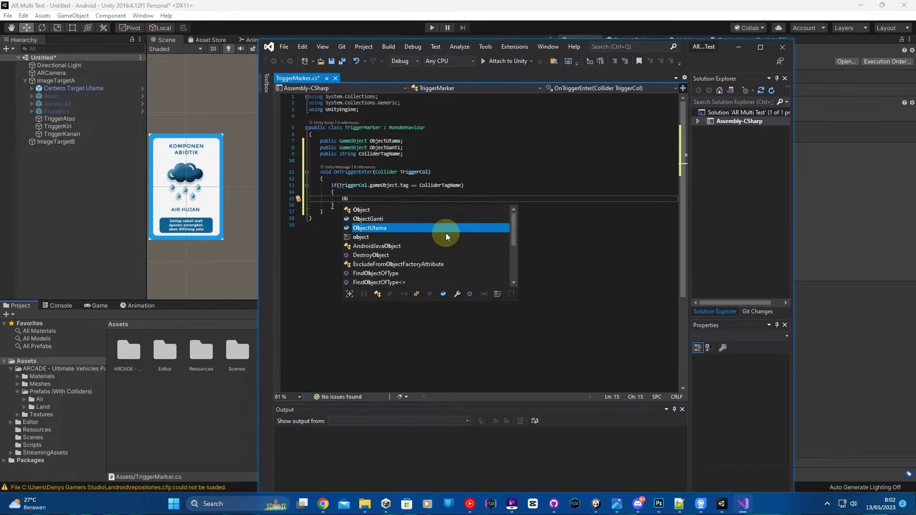
pyautogui.doubleClick(446, 233)
pyautogui.write('.Se')
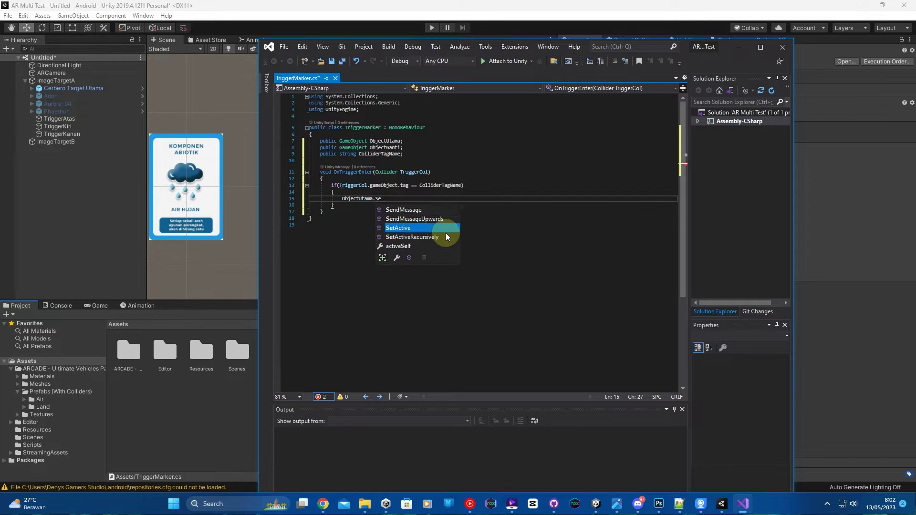
pyautogui.doubleClick(446, 232)
pyautogui.write('(false')
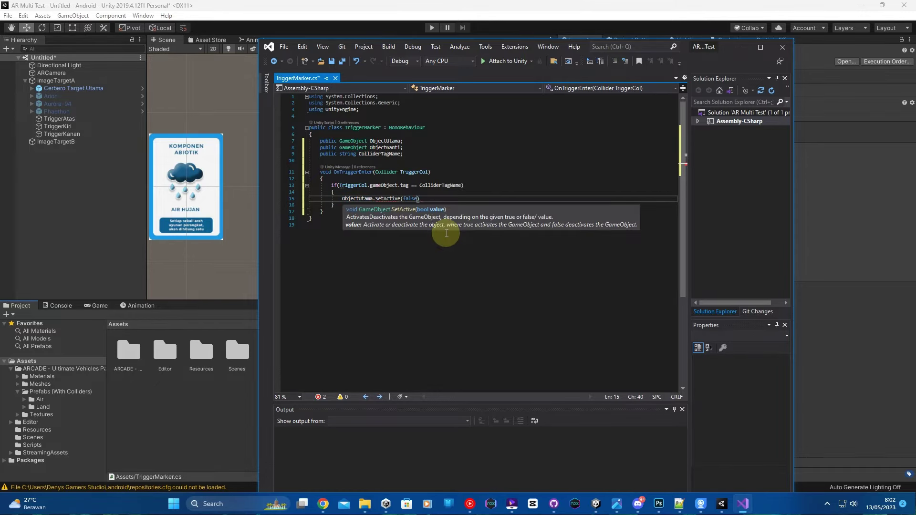
pyautogui.write(');')
pyautogui.press('Return')
pyautogui.write('Obj')
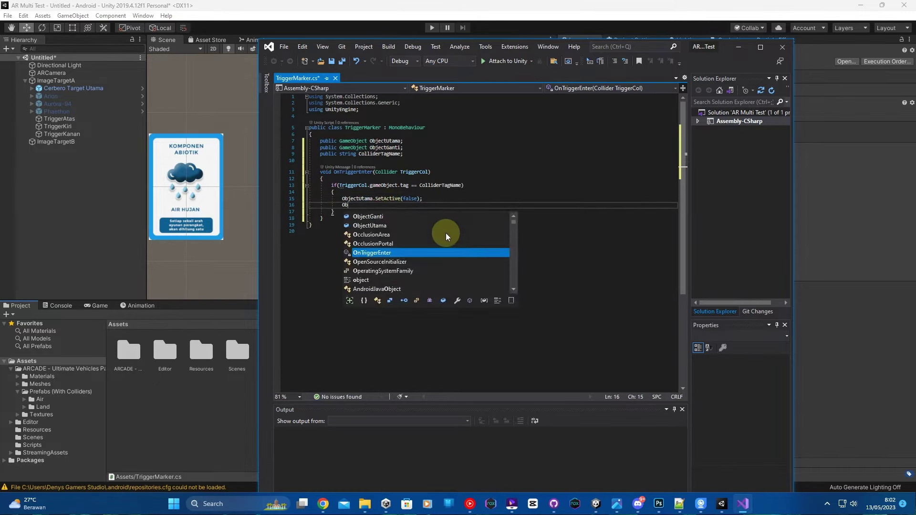
pyautogui.press('Down')
pyautogui.press('Down')
pyautogui.press('Up')
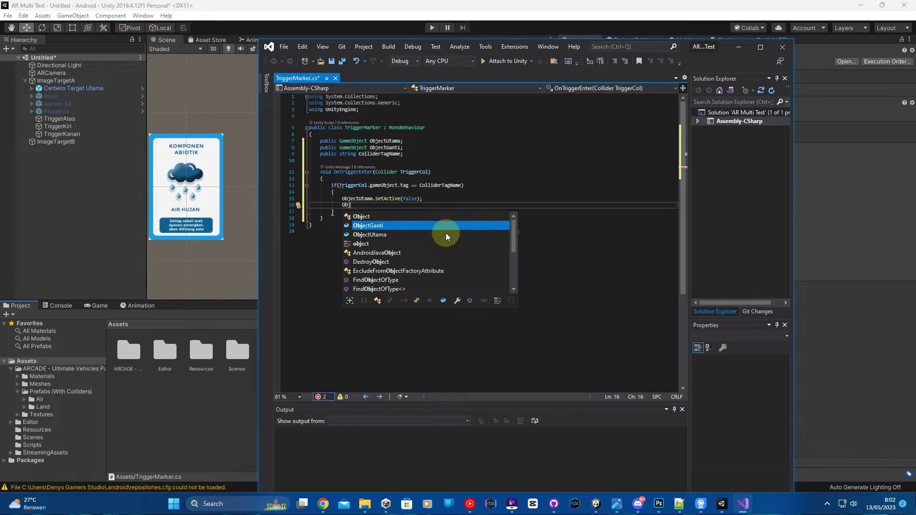
pyautogui.press('Tab')
pyautogui.write('.Set')
pyautogui.press('Tab')
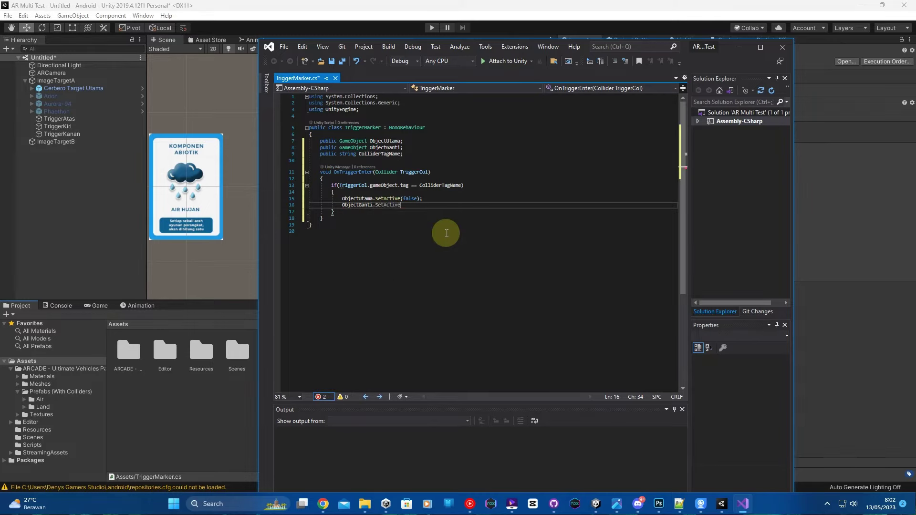
pyautogui.write('(true);')
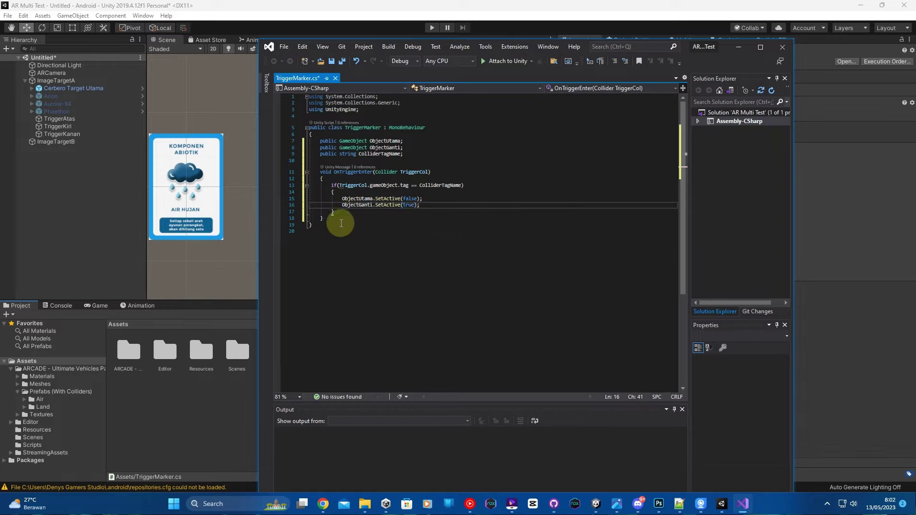
# Duplicate the OnTriggerEnter method below itself and rename the copy OnTriggerExit
pyautogui.moveTo(327, 219); pyautogui.dragTo(320, 172)
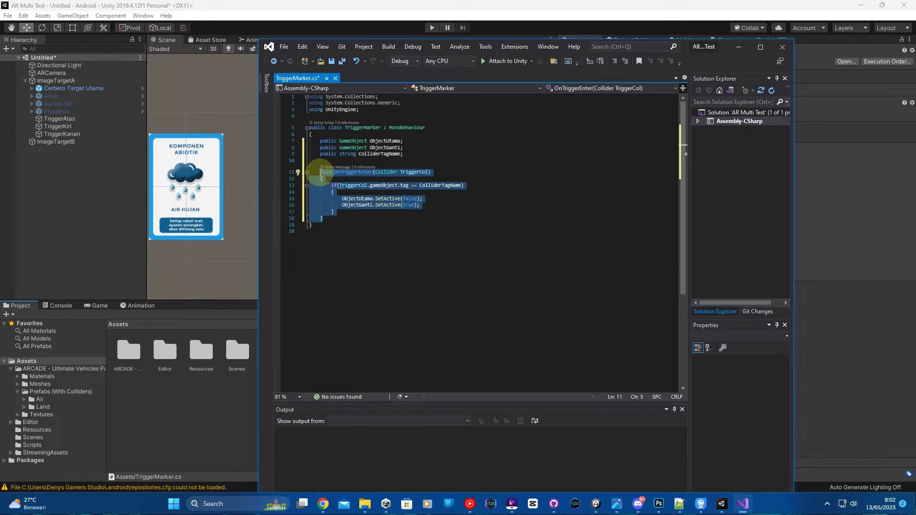
pyautogui.hotkey('ctrl', 'c')
pyautogui.click(327, 219)
pyautogui.press('Return')
pyautogui.press('Return')
pyautogui.hotkey('ctrl', 'v')
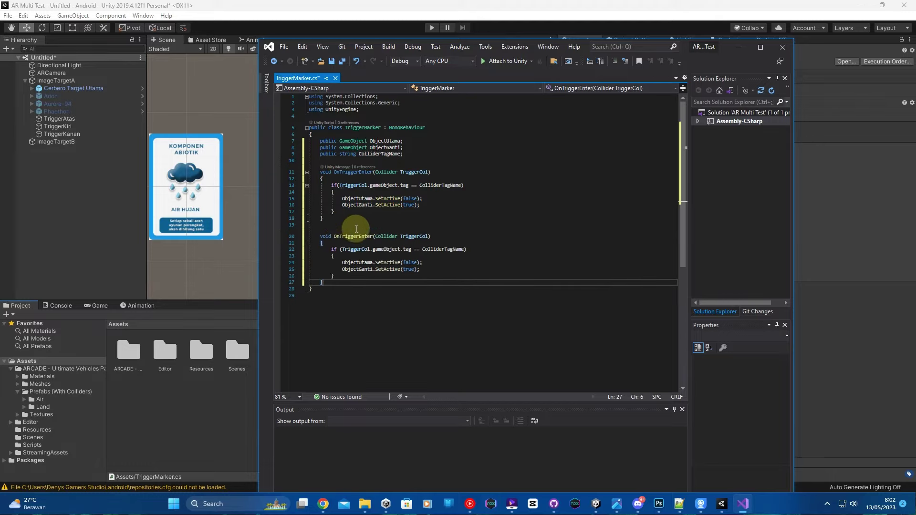
pyautogui.click(362, 236)
pyautogui.write('Exit')
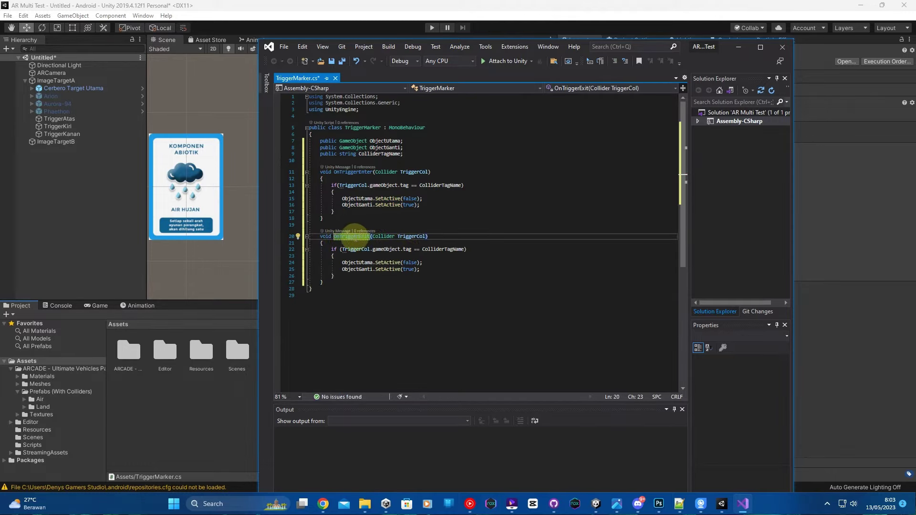
# In OnTriggerExit, set ObjectUtama.SetActive to true and ObjectGanti.SetActive to false
pyautogui.press('Down')
pyautogui.press('Down')
pyautogui.press('Down')
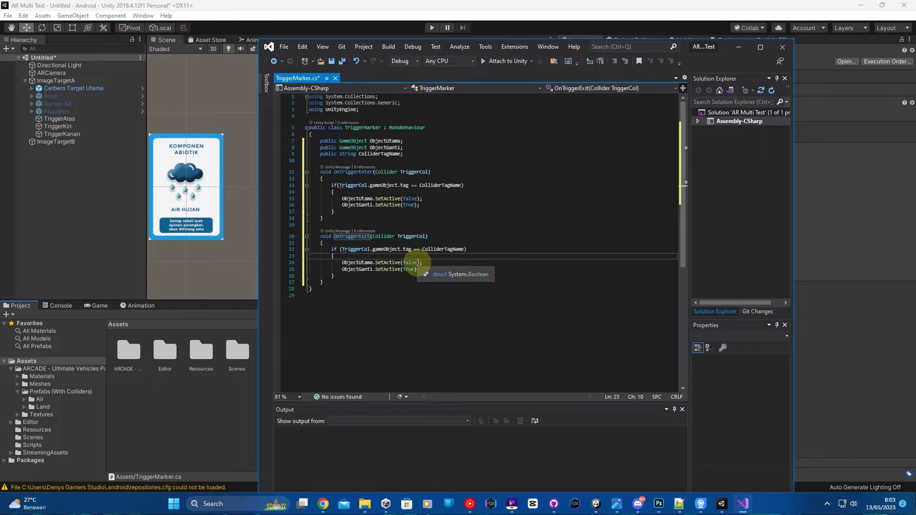
pyautogui.doubleClick(410, 263)
pyautogui.write('tr')
pyautogui.press('Tab')
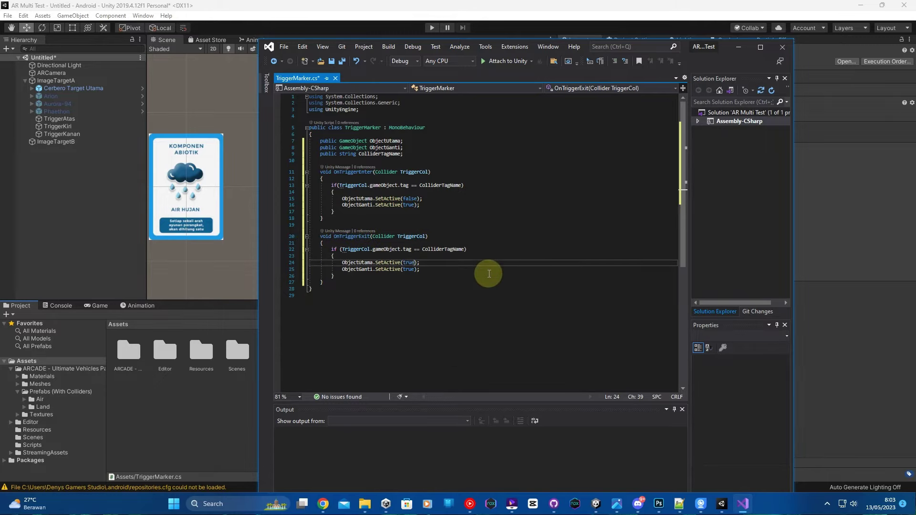
pyautogui.doubleClick(403, 269)
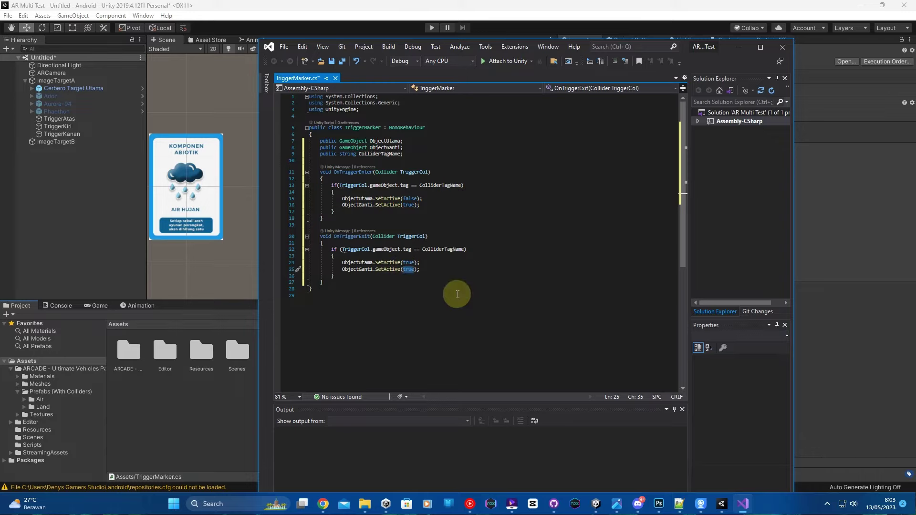
pyautogui.write('fa')
pyautogui.press('Tab')
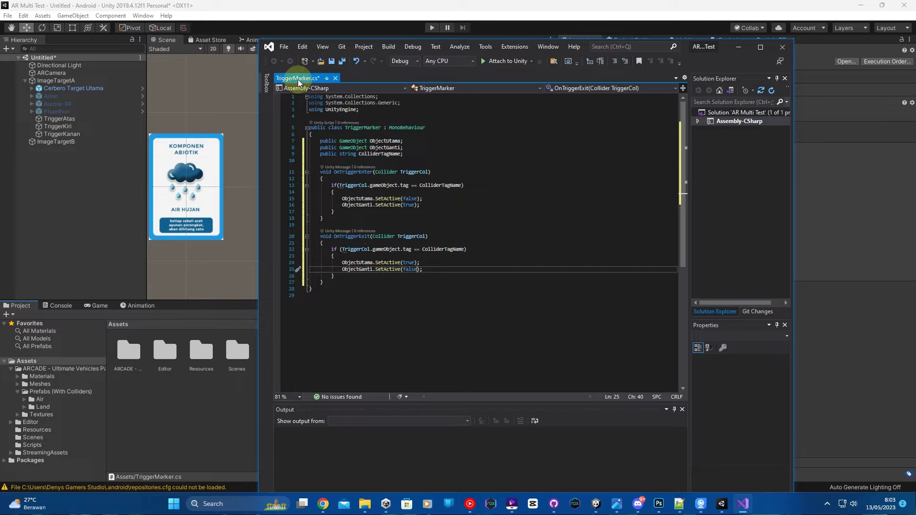
# Save all changes to the TriggerMarker script and return to Unity
pyautogui.click(284, 50)
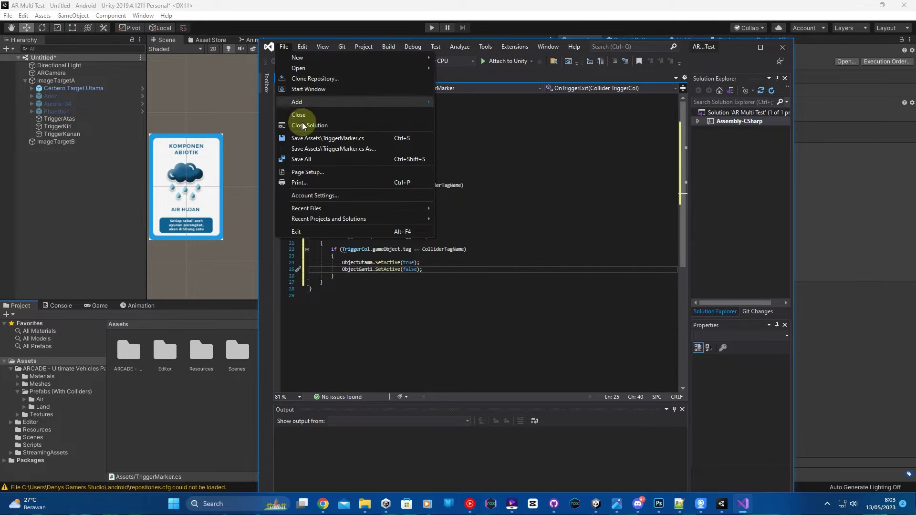
pyautogui.click(306, 160)
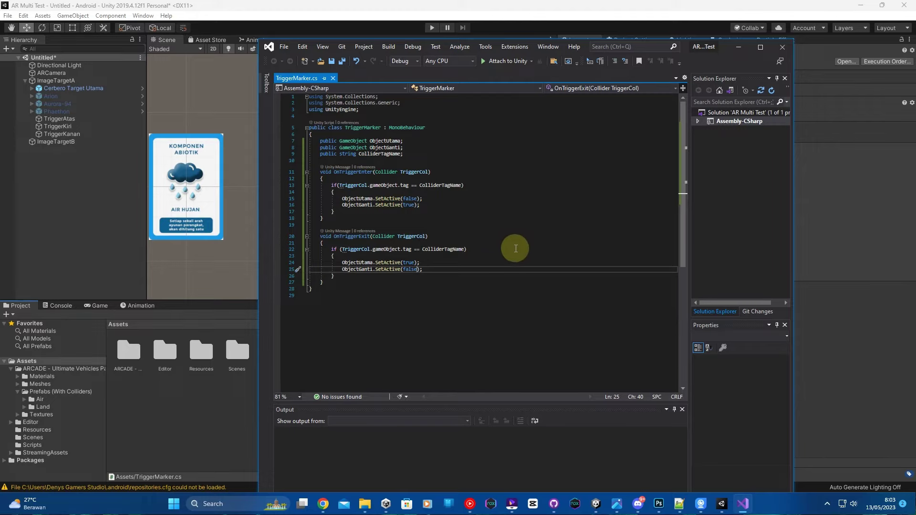
pyautogui.click(814, 233)
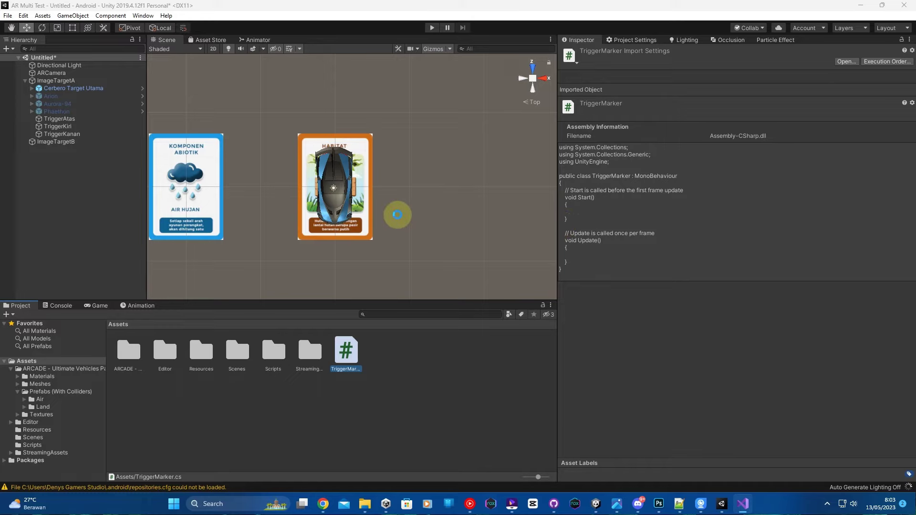
# Check TriggerAtas, TriggerKiri and TriggerKanan for the Object Utama, Object Ganti and Collider Tag Name fields
pyautogui.click(67, 118)
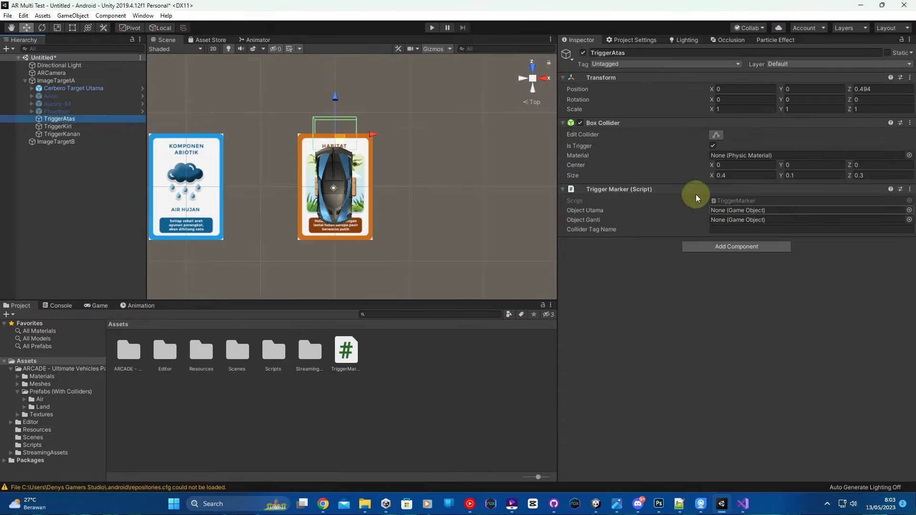
pyautogui.click(75, 126)
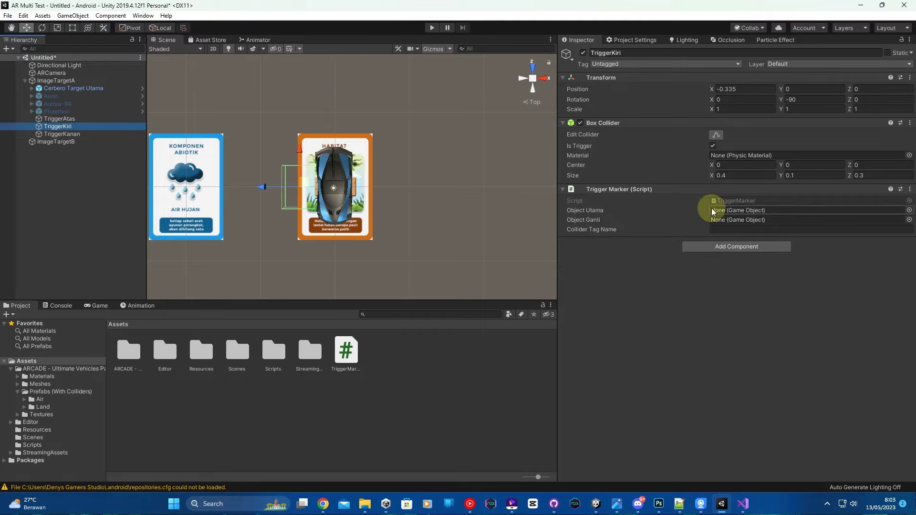
pyautogui.click(68, 133)
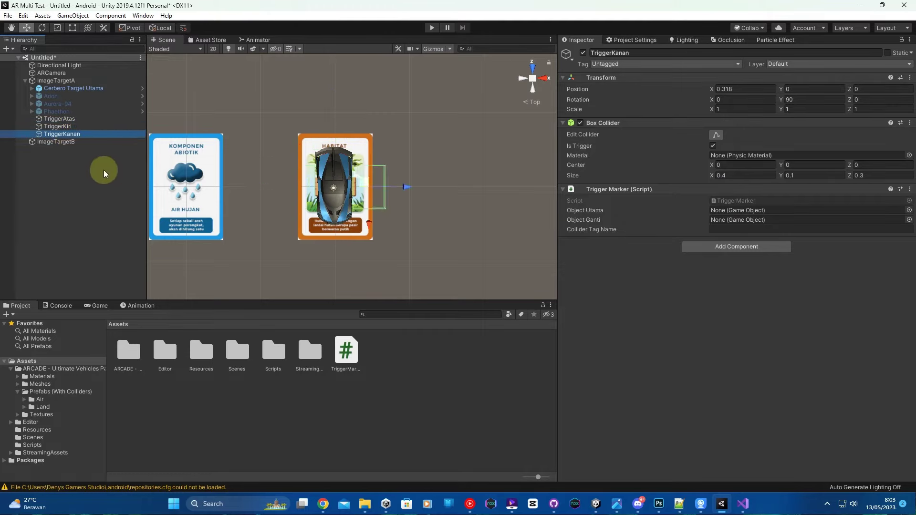
pyautogui.click(68, 119)
pyautogui.click(68, 126)
pyautogui.click(67, 134)
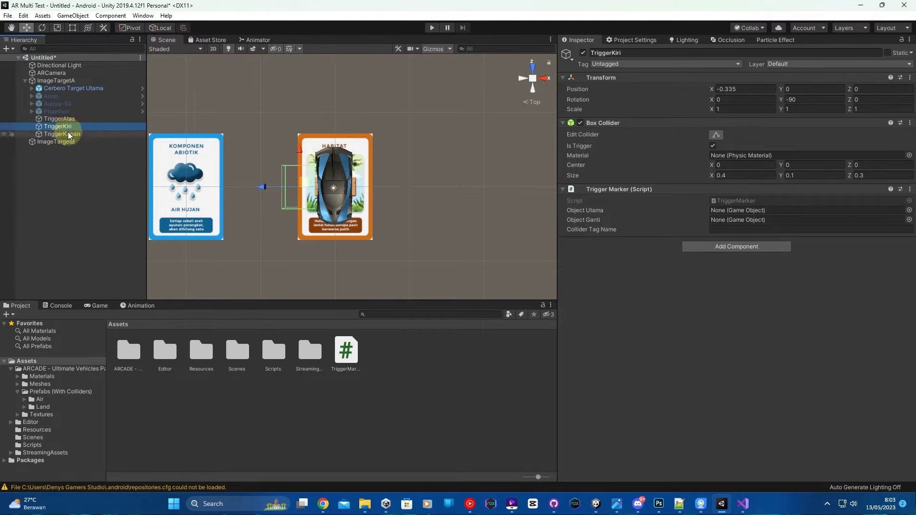
pyautogui.moveTo(241, 194); pyautogui.dragTo(356, 200, button='middle')
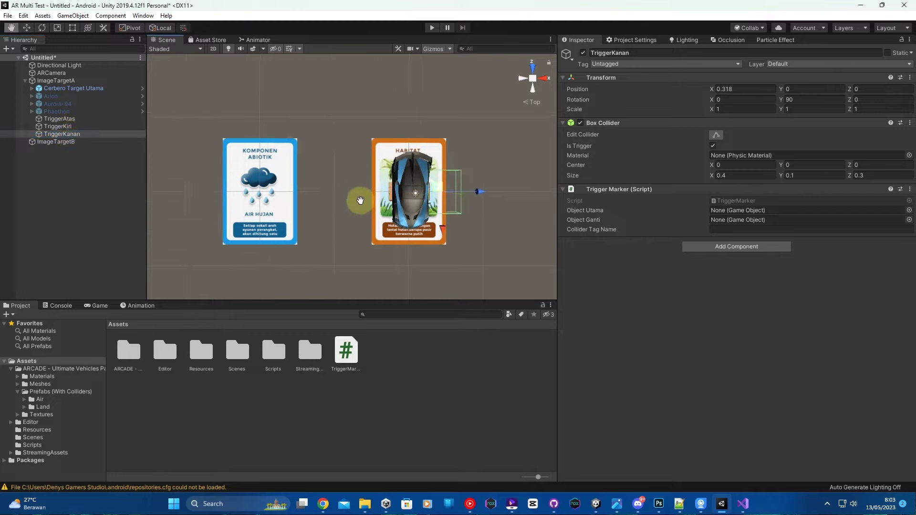
# Frame ImageTargetB and add an empty child object named ColliderBawah under it
pyautogui.click(57, 142)
pyautogui.press('f')
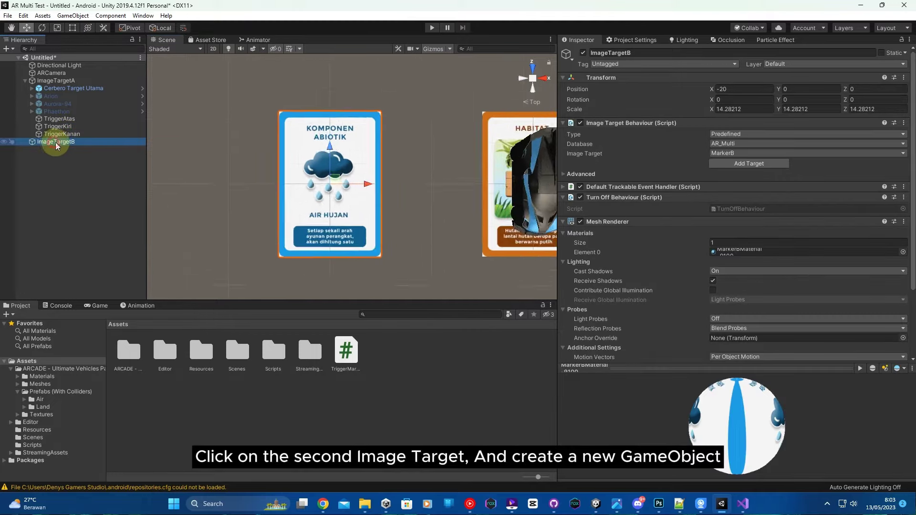
pyautogui.rightClick(66, 142)
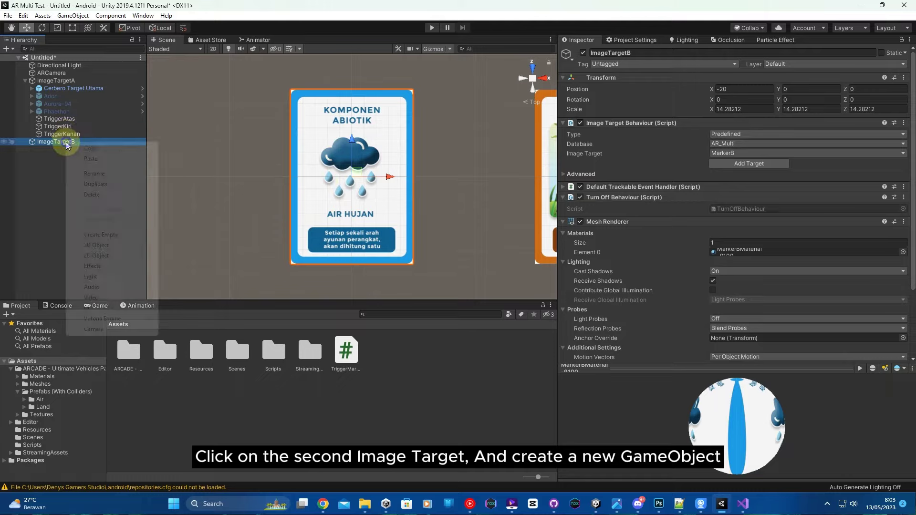
pyautogui.click(115, 233)
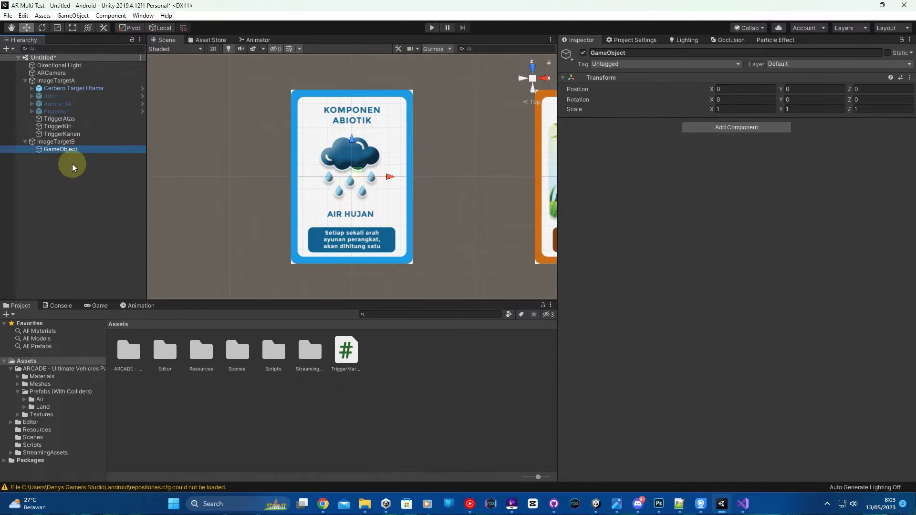
pyautogui.write('Coll')
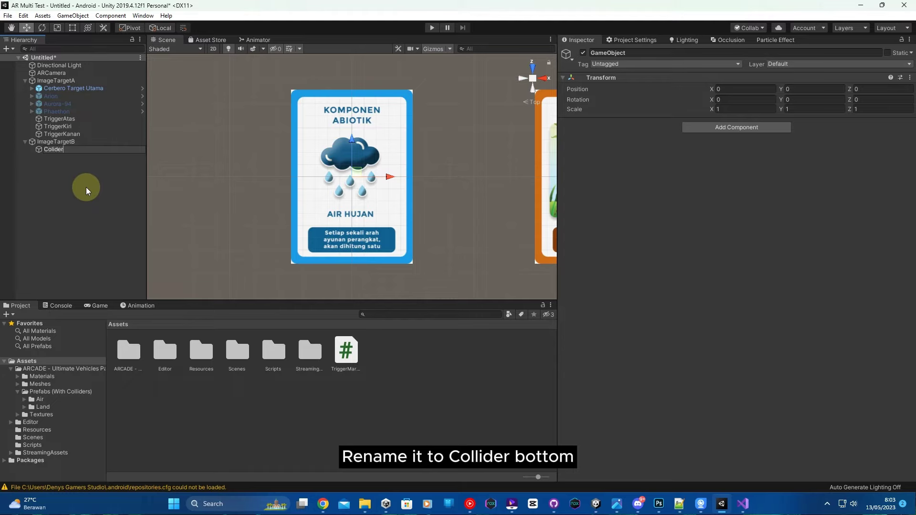
pyautogui.write('i')
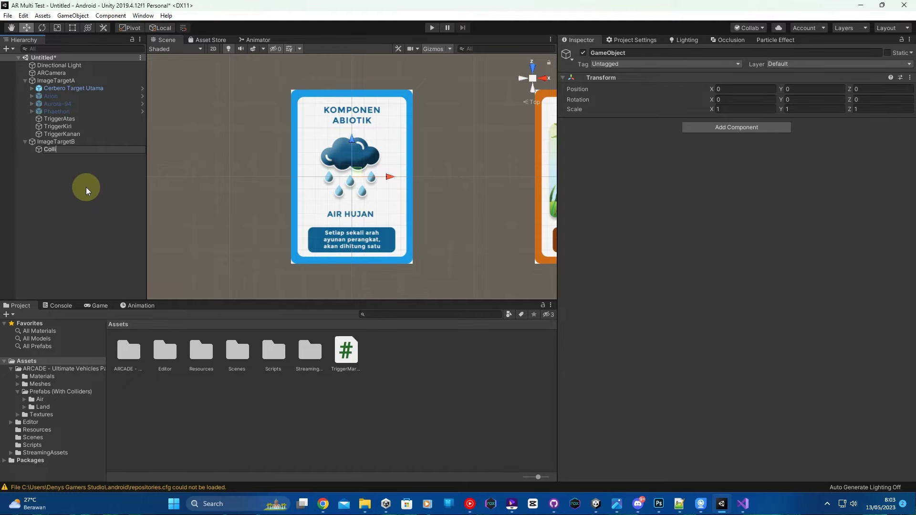
pyautogui.write('der')
pyautogui.write('B')
pyautogui.write('awah')
pyautogui.press('Return')
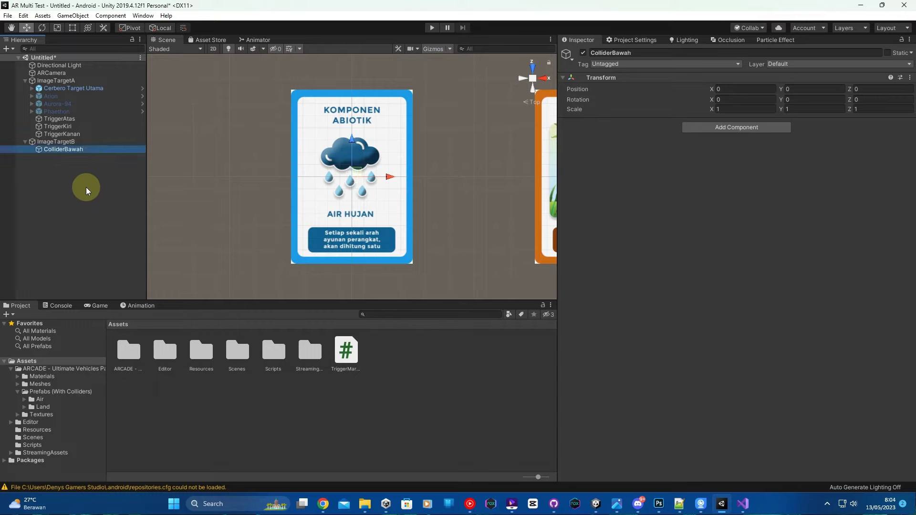
pyautogui.scroll(-2, 344, 164)
pyautogui.scroll(-2, 347, 162)
pyautogui.scroll(-1, 345, 162)
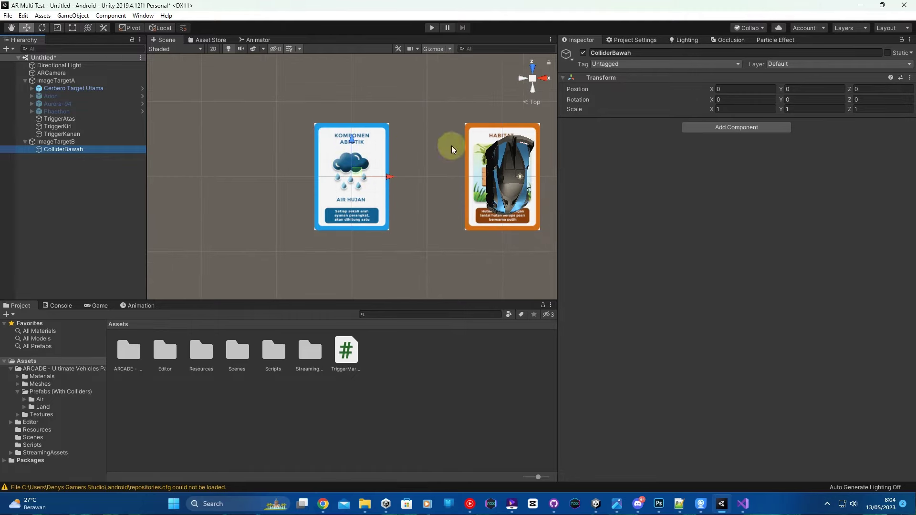
# Move ColliderBawah below the card and give it a Box Collider with TriggerAtas's copied collider values
pyautogui.moveTo(352, 140); pyautogui.dragTo(354, 190)
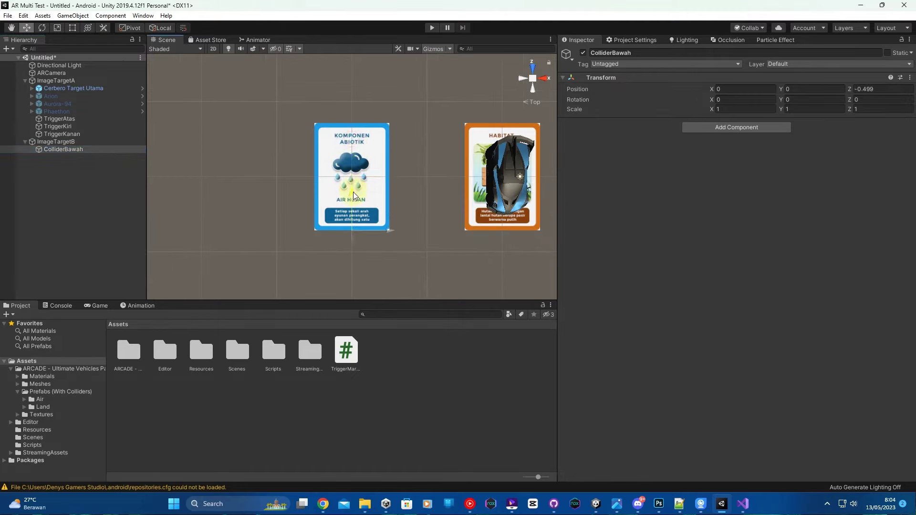
pyautogui.click(85, 118)
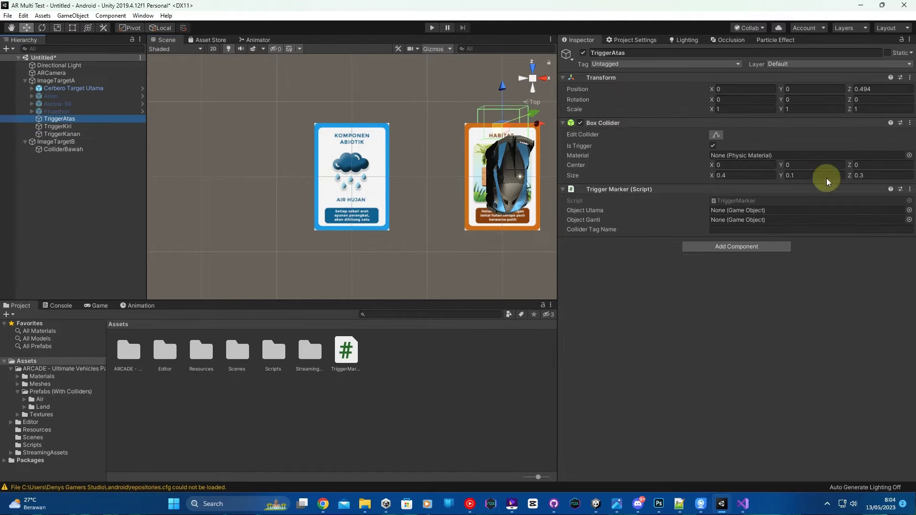
pyautogui.click(910, 123)
pyautogui.click(845, 179)
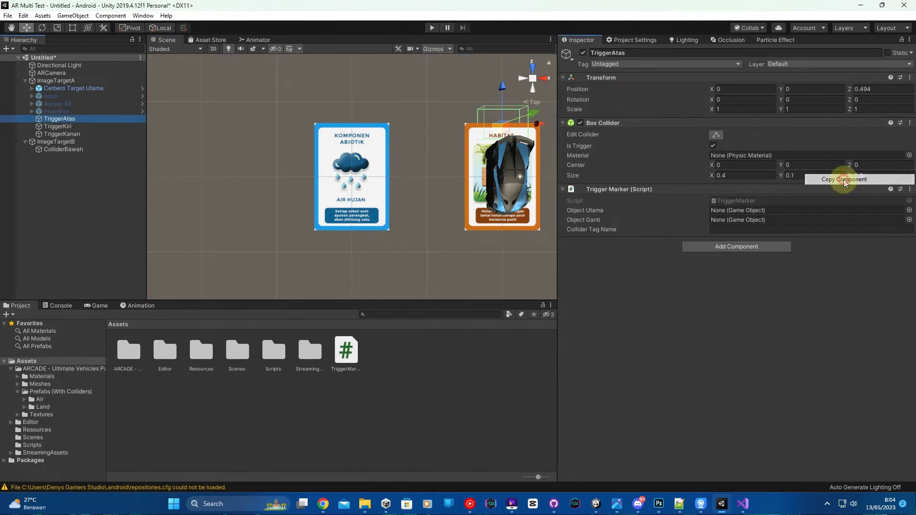
pyautogui.click(76, 150)
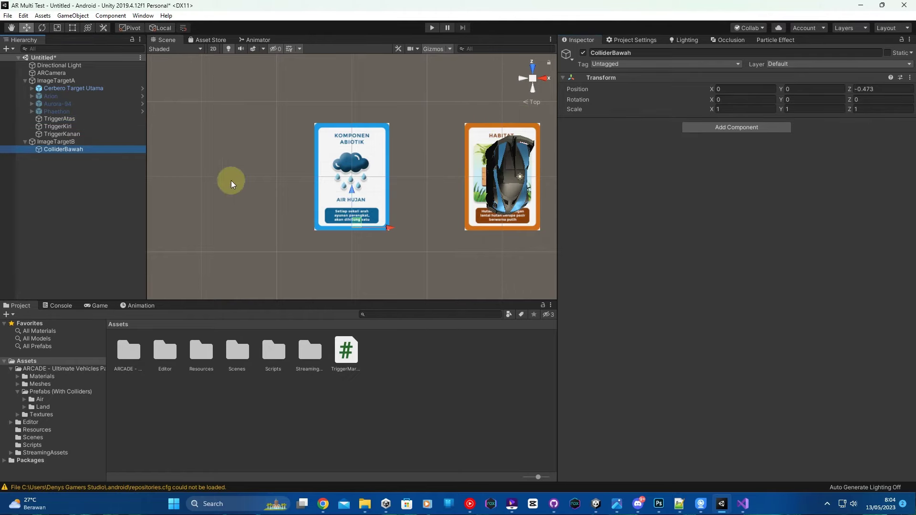
pyautogui.click(759, 129)
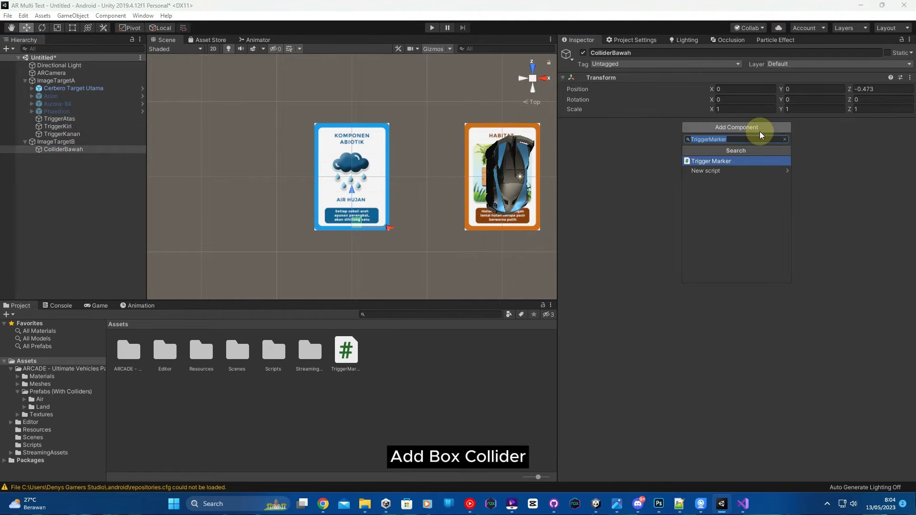
pyautogui.write('coll')
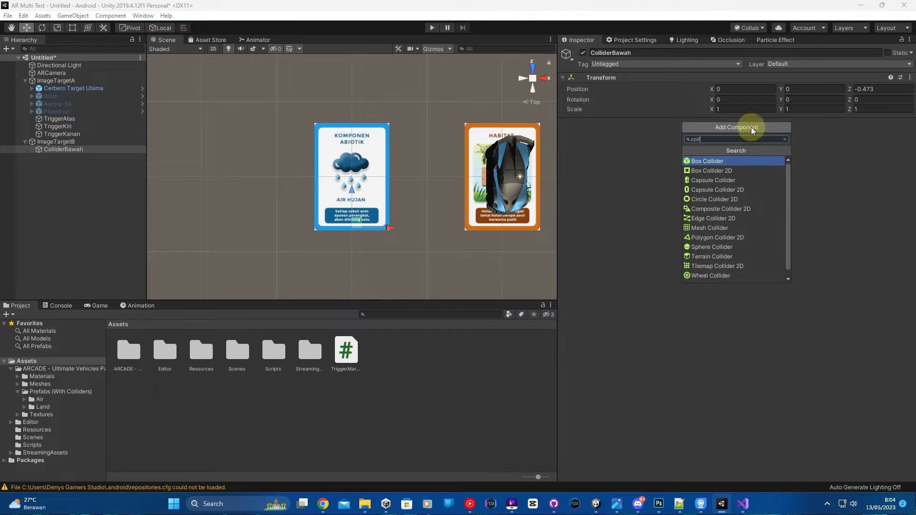
pyautogui.click(725, 161)
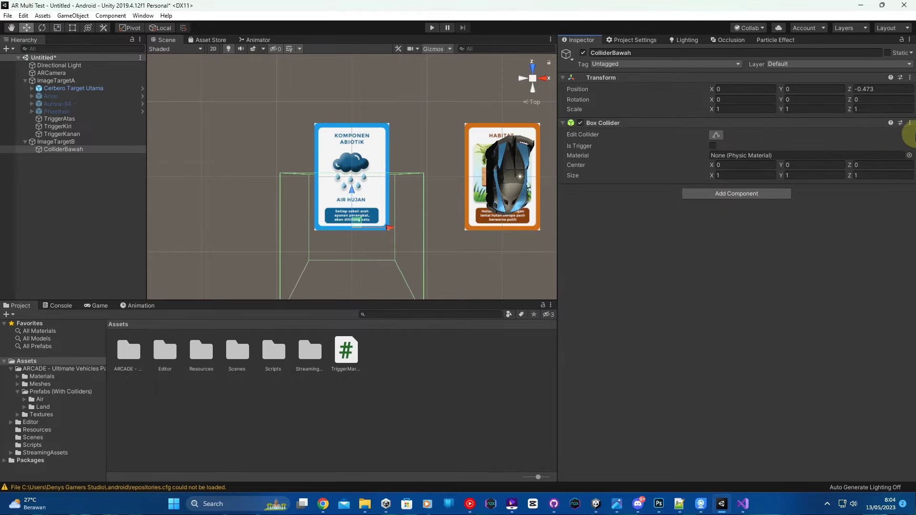
pyautogui.click(910, 122)
pyautogui.click(853, 200)
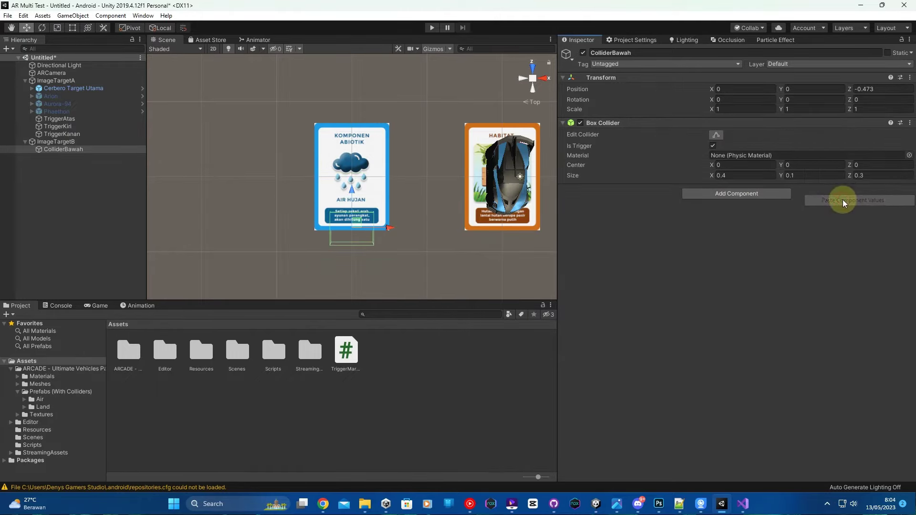
# Fine-tune ColliderBawah's position below the card to Z -0.478, checking from back and top views
pyautogui.moveTo(456, 230)
pyautogui.mouseDown(button='middle')
pyautogui.moveTo(460, 210)
pyautogui.moveTo(450, 194)
pyautogui.mouseUp(button='middle')
pyautogui.scroll(5, 463, 205)
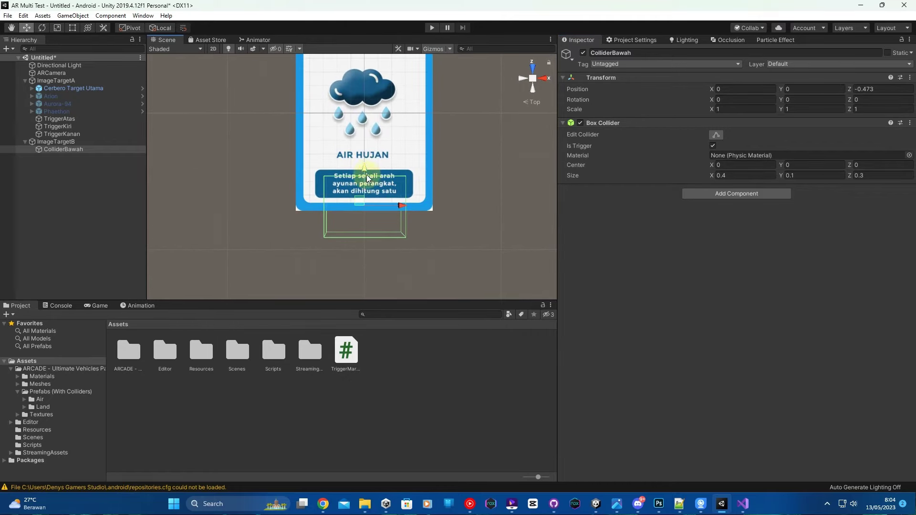
pyautogui.moveTo(366, 172); pyautogui.dragTo(367, 175)
pyautogui.click(531, 90)
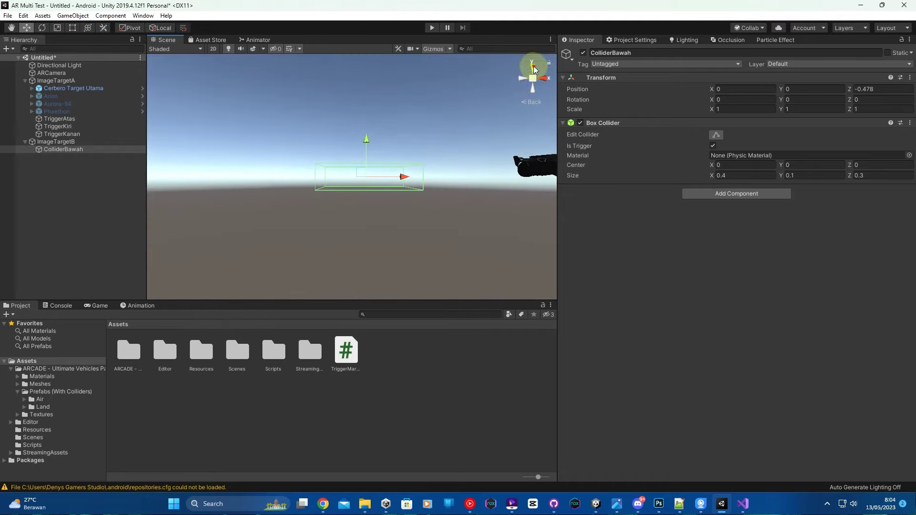
pyautogui.click(534, 68)
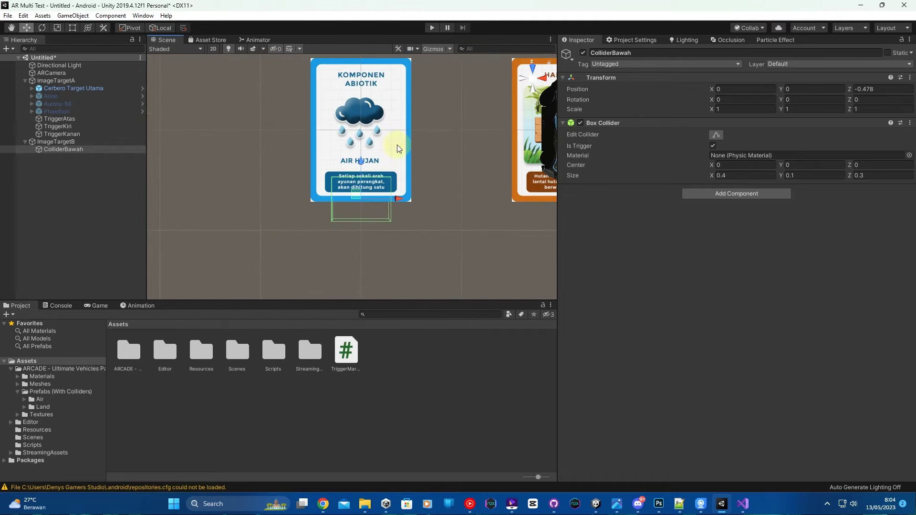
pyautogui.rightClick(79, 149)
# Duplicate ColliderBawah, rename the copy ColliderKiri and set its Position Z to 0
pyautogui.click(106, 188)
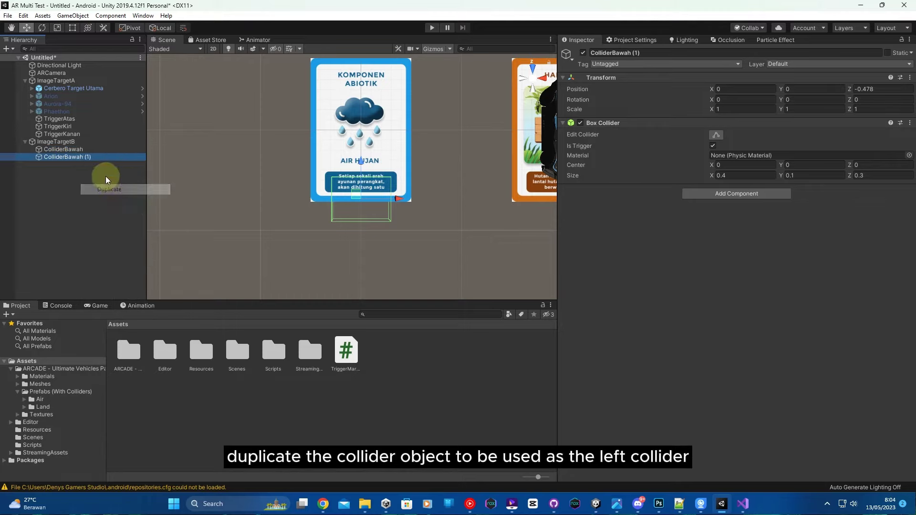
pyautogui.click(93, 158)
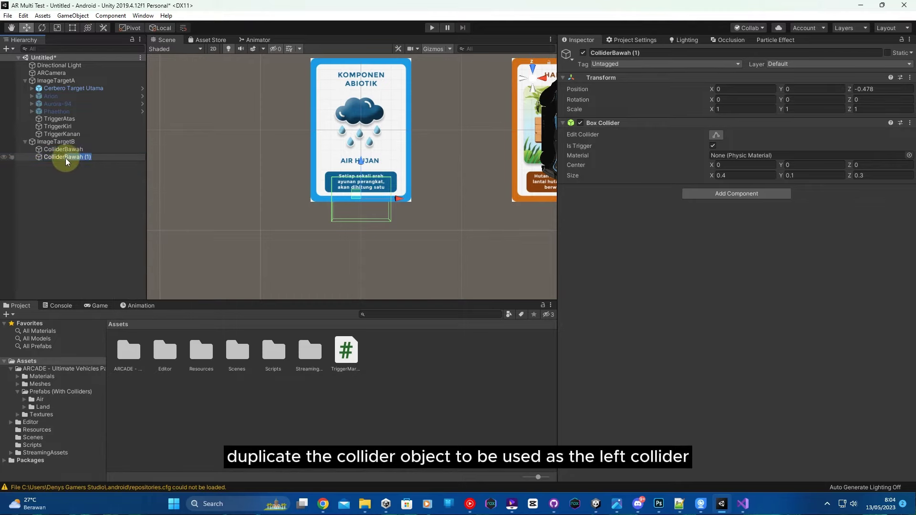
pyautogui.moveTo(65, 158); pyautogui.dragTo(87, 182)
pyautogui.write('ColliderKiri')
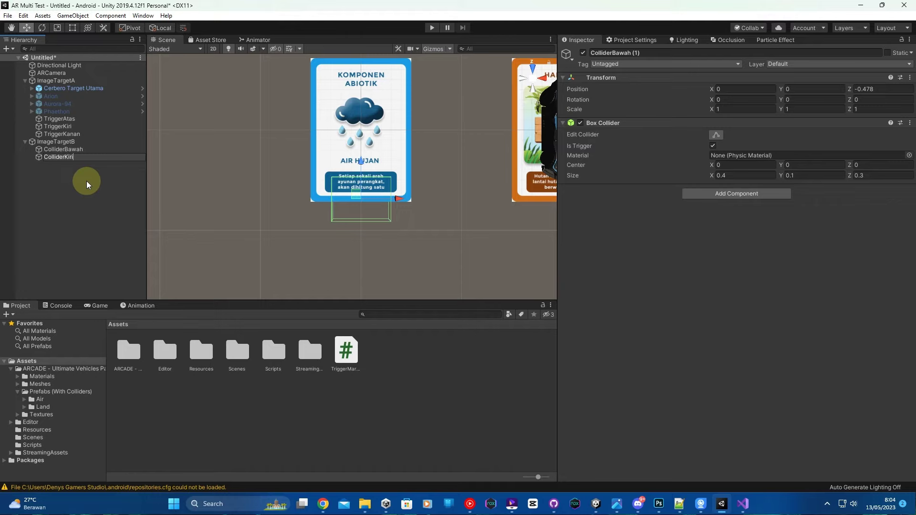
pyautogui.press('Return')
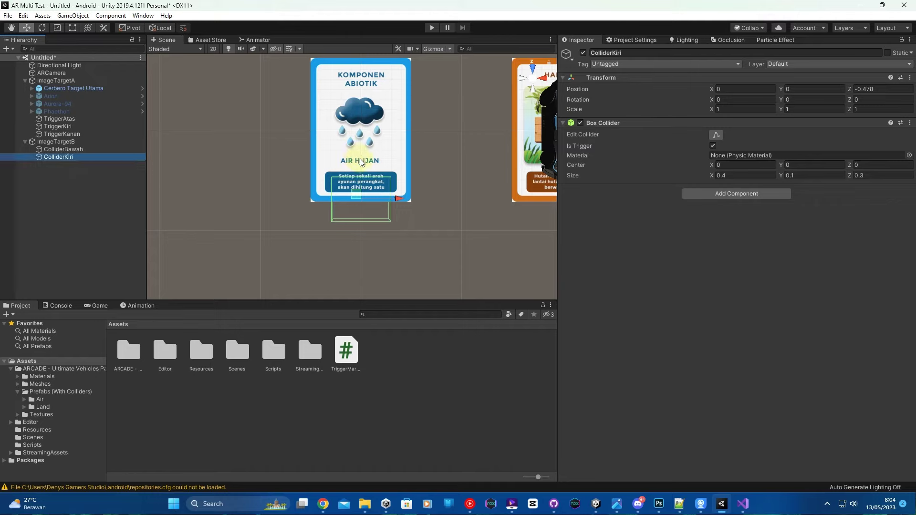
pyautogui.click(874, 89)
pyautogui.write('0')
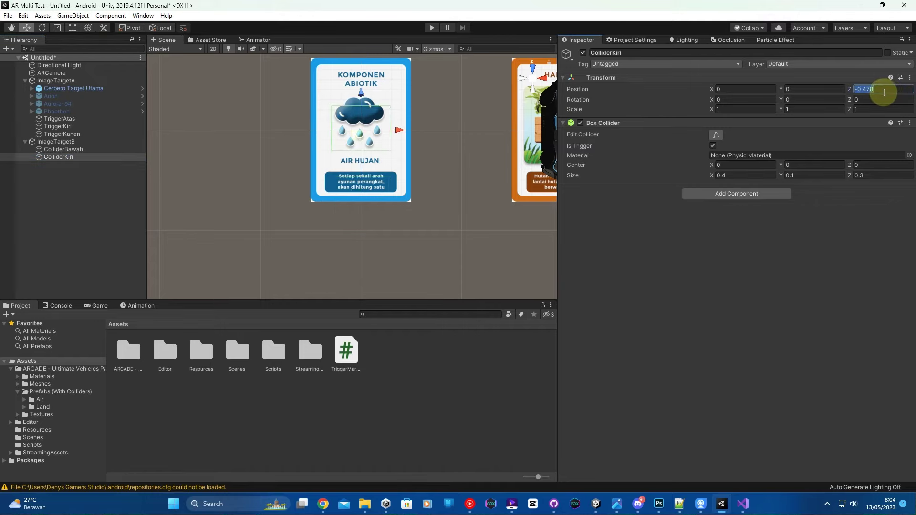
# Move ColliderKiri to X -0.32 on the card's left and set its Box Collider Size X 0.7, Z 0.5
pyautogui.moveTo(398, 129); pyautogui.dragTo(350, 136)
pyautogui.moveTo(361, 140); pyautogui.dragTo(393, 158, button='middle')
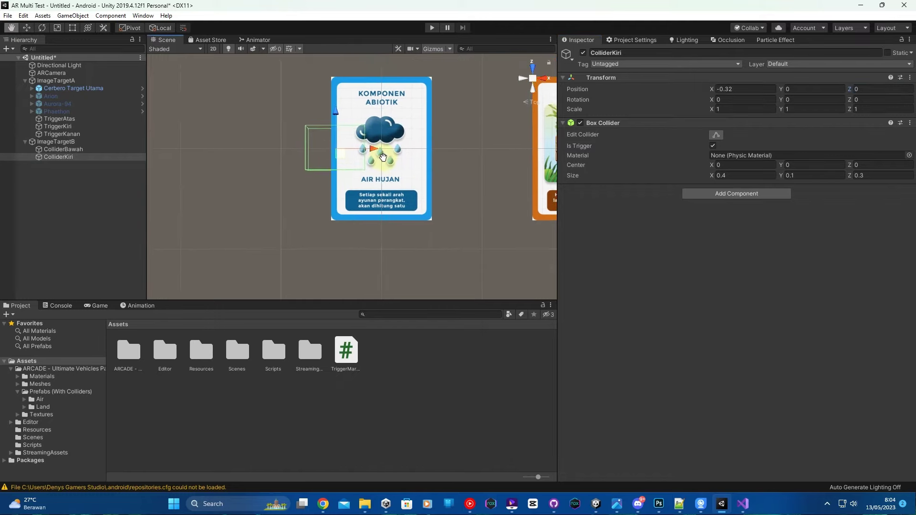
pyautogui.scroll(-2, 402, 156)
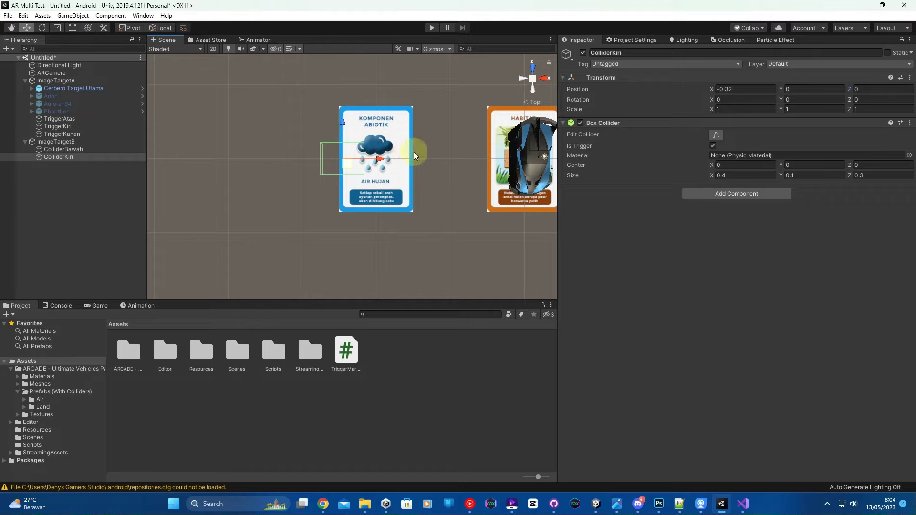
pyautogui.click(743, 177)
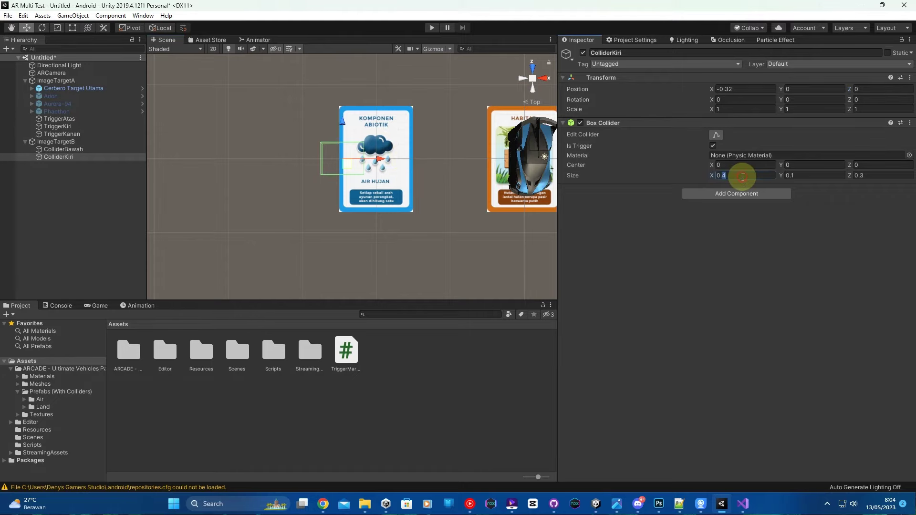
pyautogui.write('0.7')
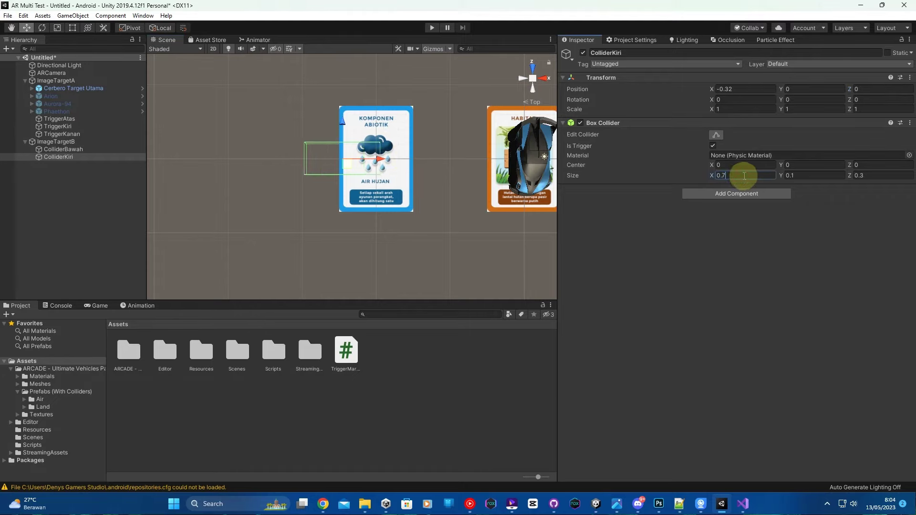
pyautogui.click(877, 175)
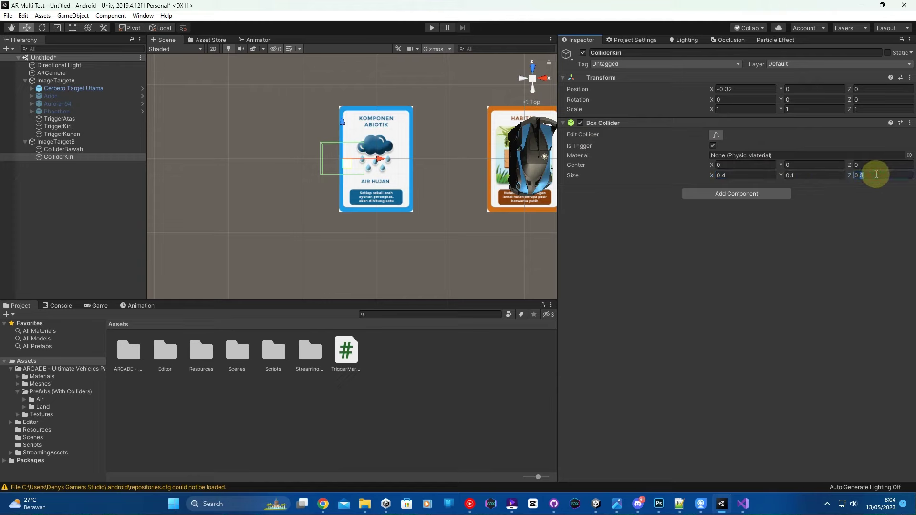
pyautogui.write('0.5')
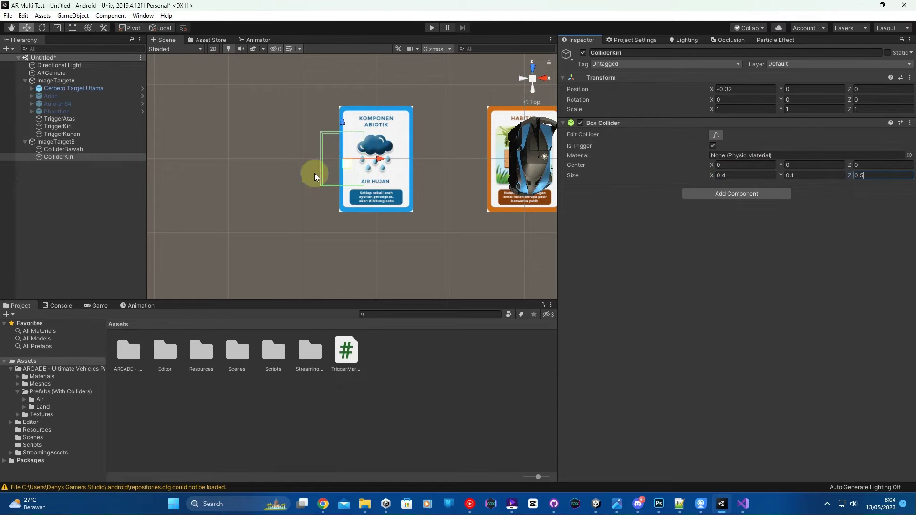
# Duplicate ColliderKiri and name the copy ColliderKanan
pyautogui.rightClick(76, 156)
pyautogui.click(107, 197)
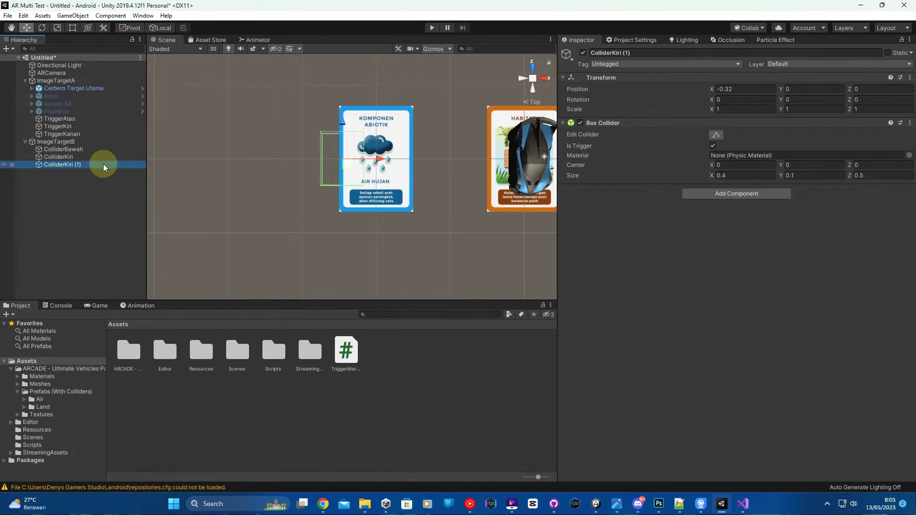
pyautogui.click(83, 164)
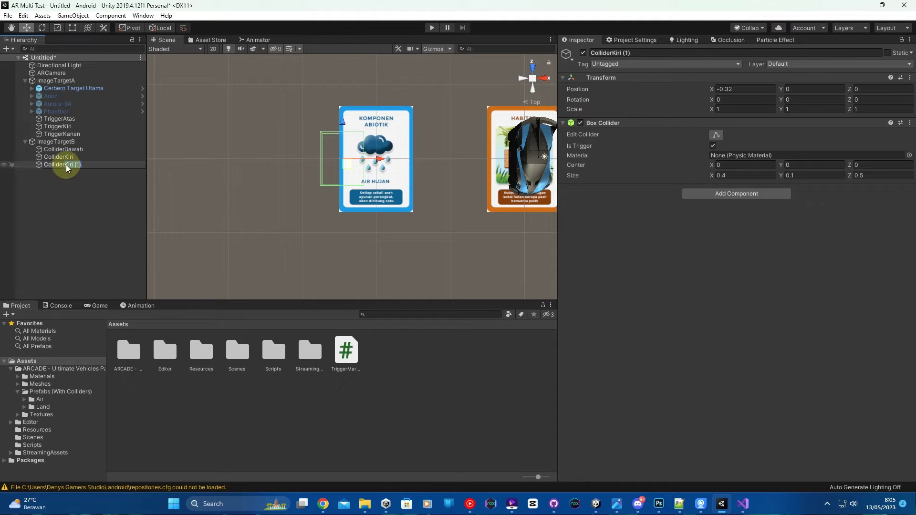
pyautogui.write('ColliderKana')
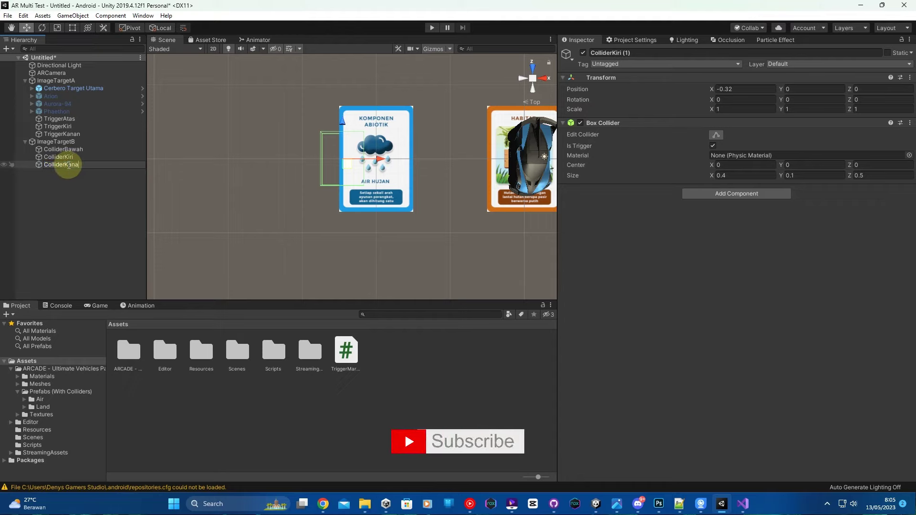
pyautogui.write('n')
pyautogui.click(85, 164)
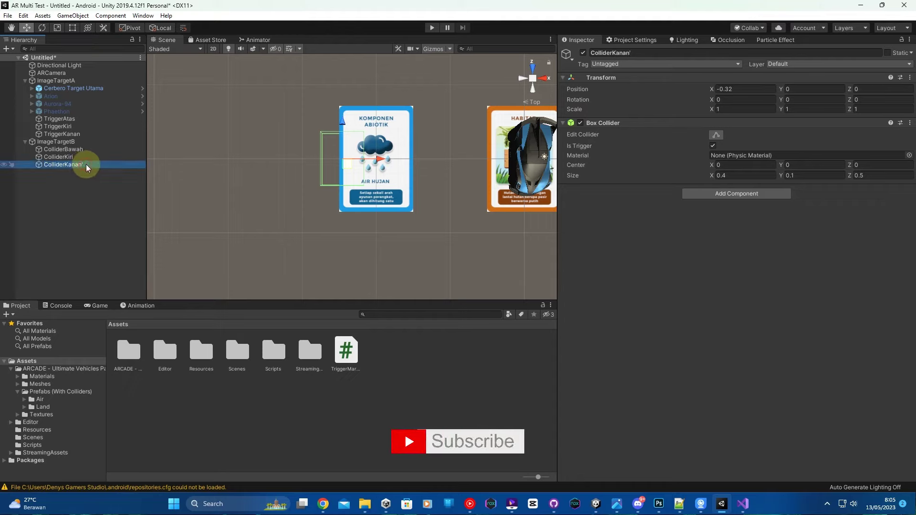
pyautogui.press('BackSpace')
pyautogui.press('Return')
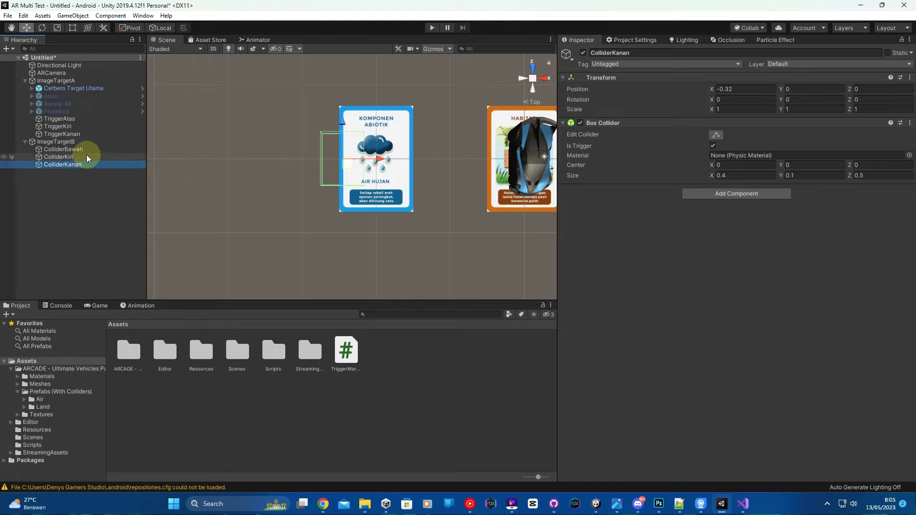
# Narrow ColliderKiri's Box Collider to Size X 0.3 and nudge it left to X -0.334
pyautogui.click(86, 156)
pyautogui.click(78, 151)
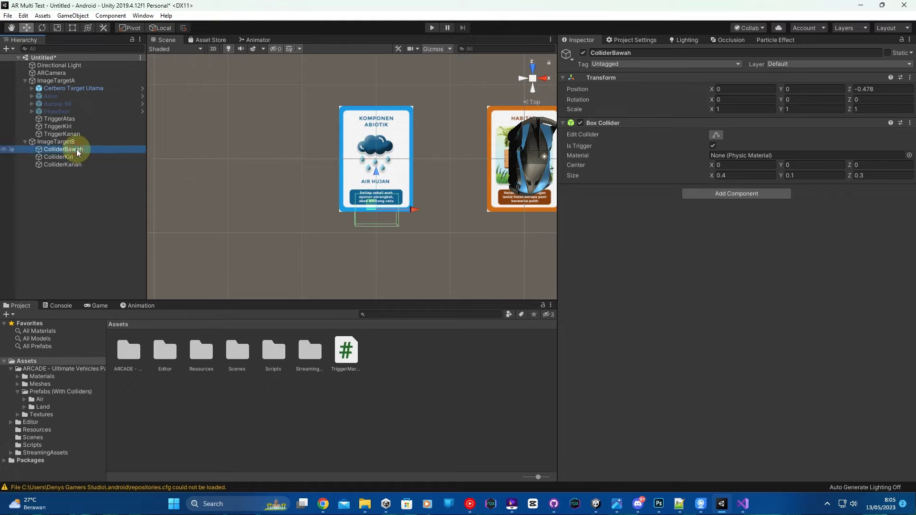
pyautogui.click(75, 157)
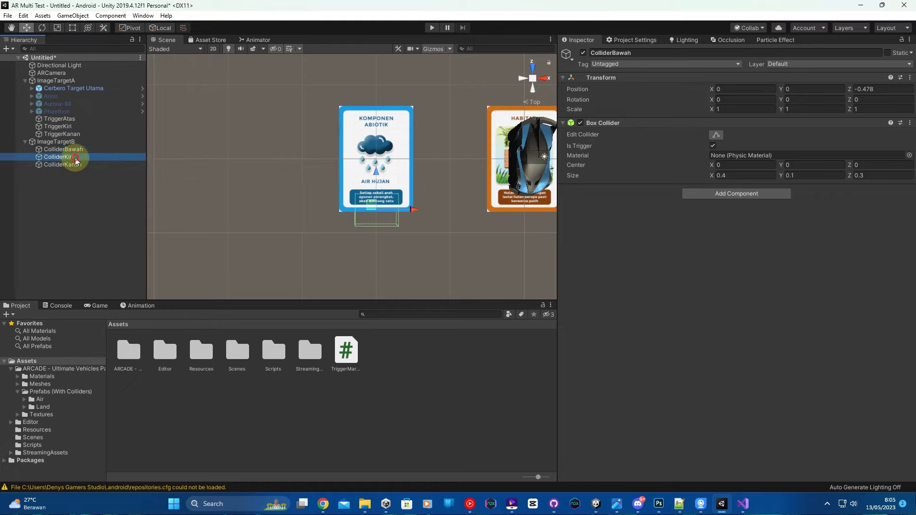
pyautogui.click(740, 176)
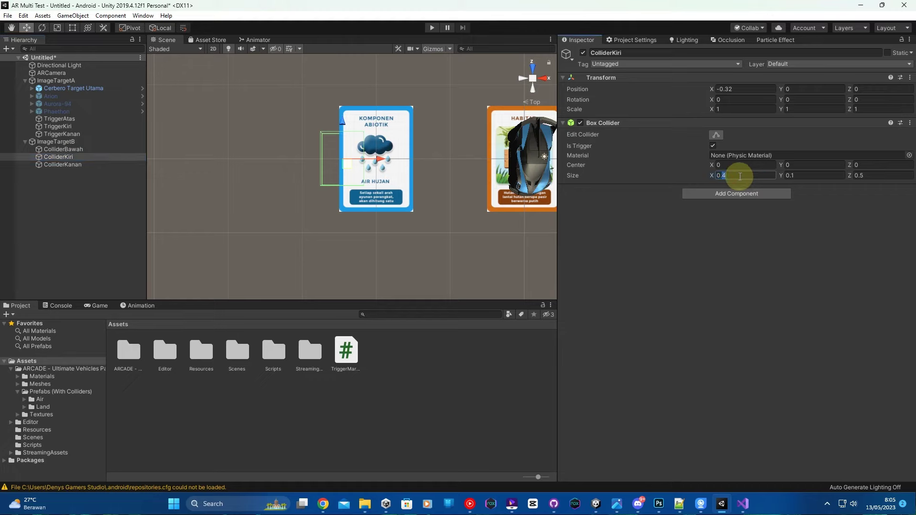
pyautogui.write('0.3')
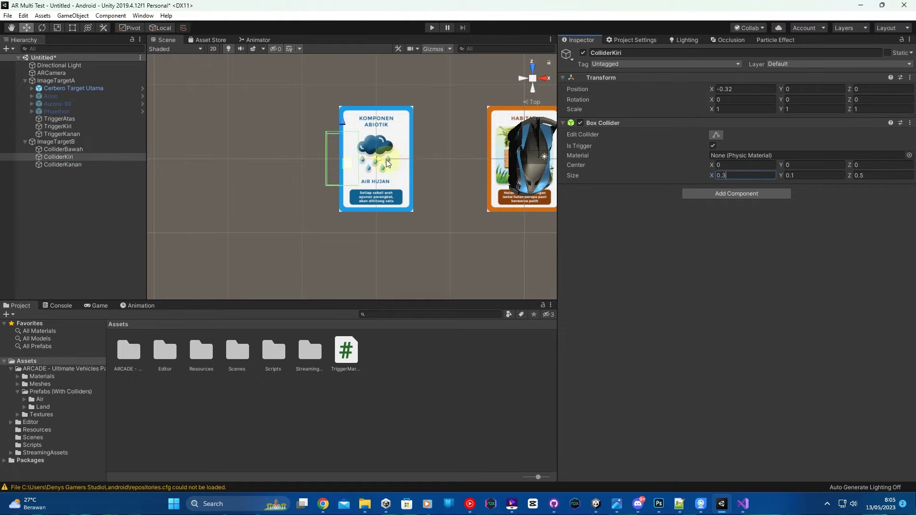
pyautogui.moveTo(381, 162); pyautogui.dragTo(378, 161)
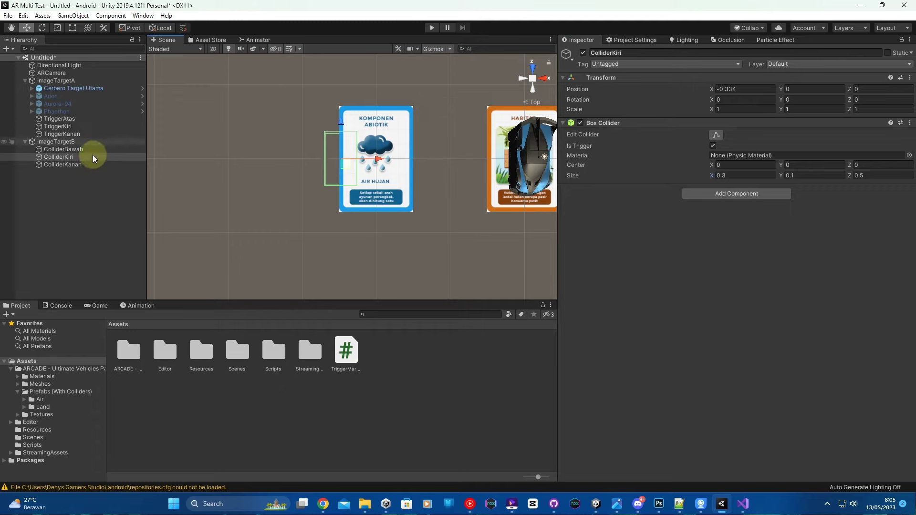
# Narrow ColliderKanan's Box Collider to Size X 0.3 and move it to X 0.332 on the card's right
pyautogui.click(85, 164)
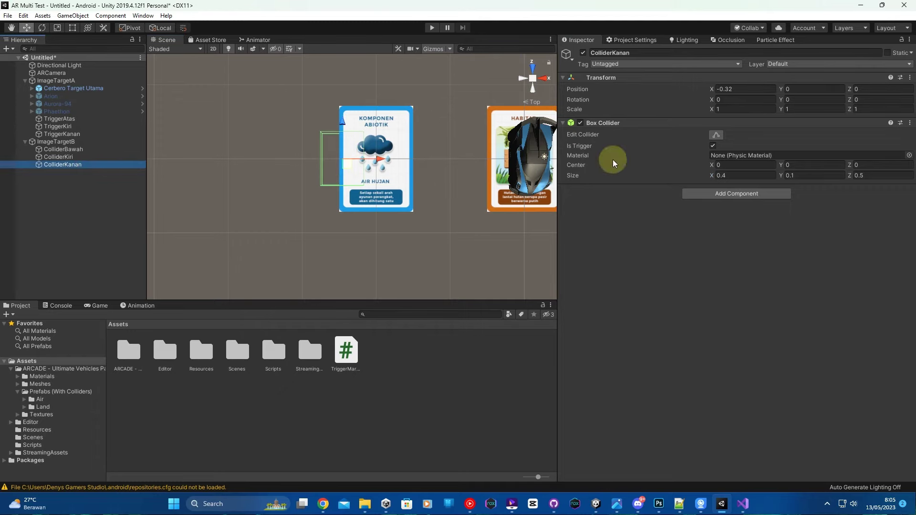
pyautogui.doubleClick(726, 175)
pyautogui.write('0.3')
pyautogui.moveTo(393, 156)
pyautogui.mouseDown()
pyautogui.moveTo(449, 164)
pyautogui.moveTo(424, 183)
pyautogui.moveTo(427, 173)
pyautogui.mouseUp()
pyautogui.press('q')
pyautogui.scroll(2, 426, 182)
pyautogui.scroll(2, 426, 183)
pyautogui.press('w')
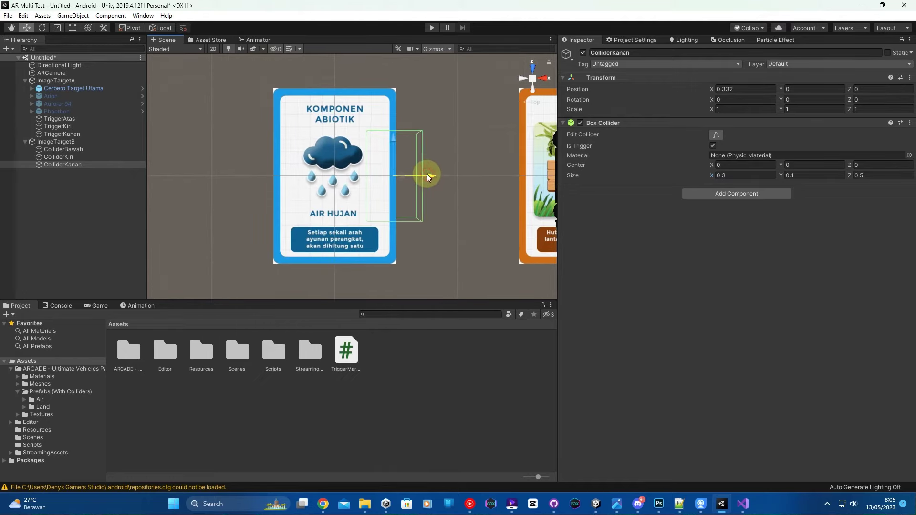
pyautogui.scroll(-2, 426, 174)
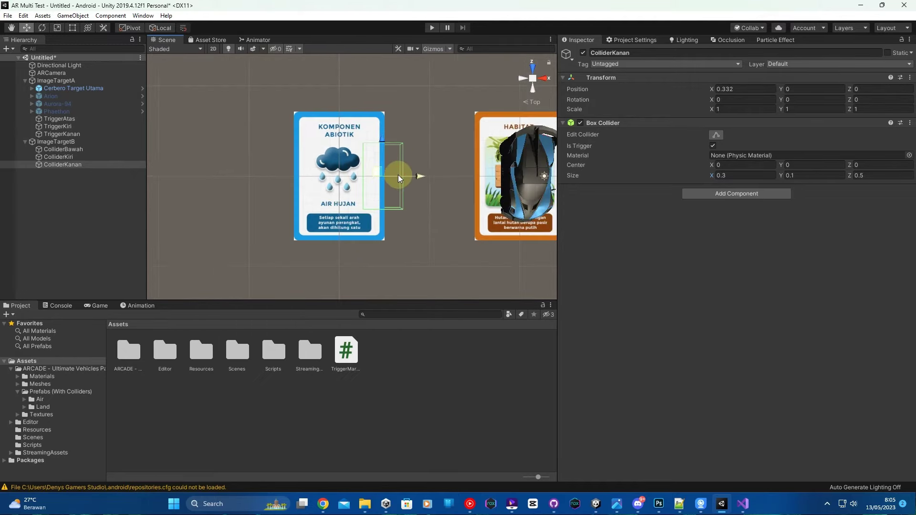
pyautogui.click(96, 151)
pyautogui.moveTo(278, 188); pyautogui.dragTo(288, 157, button='middle')
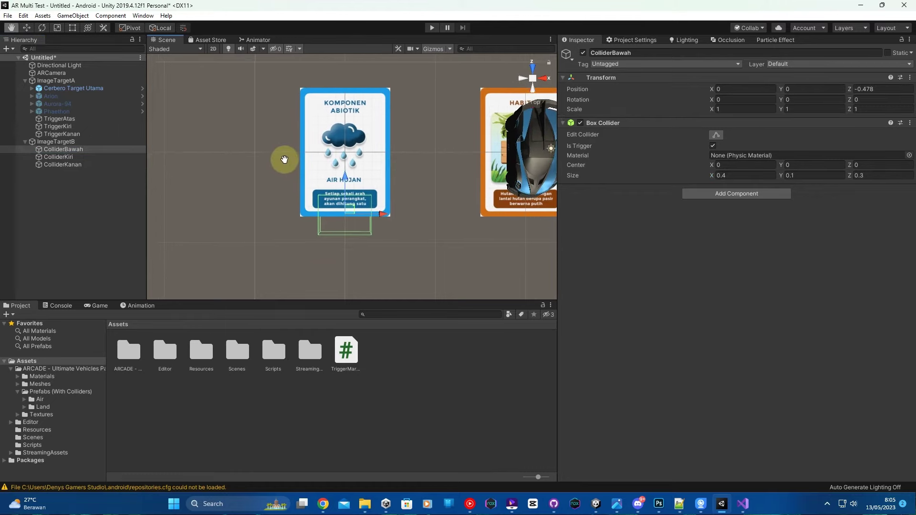
pyautogui.click(82, 155)
pyautogui.click(82, 164)
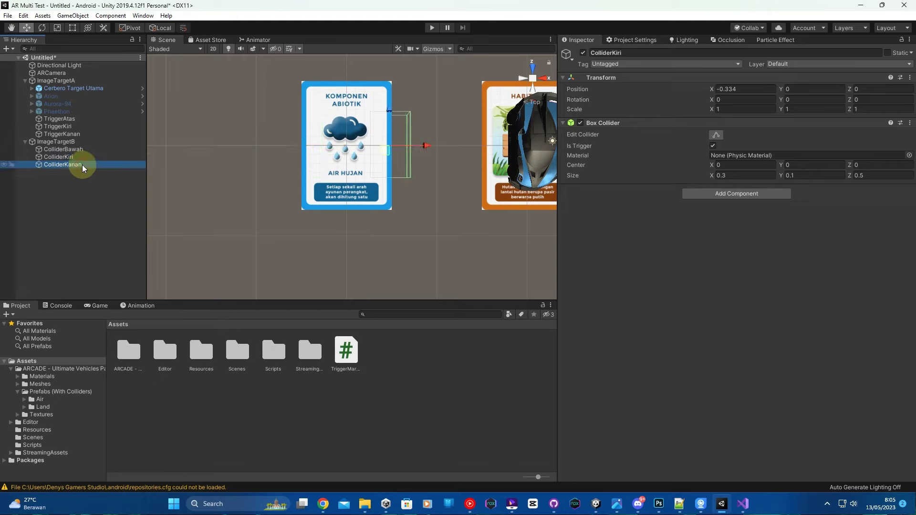
pyautogui.scroll(-2, 341, 196)
pyautogui.scroll(-2, 343, 197)
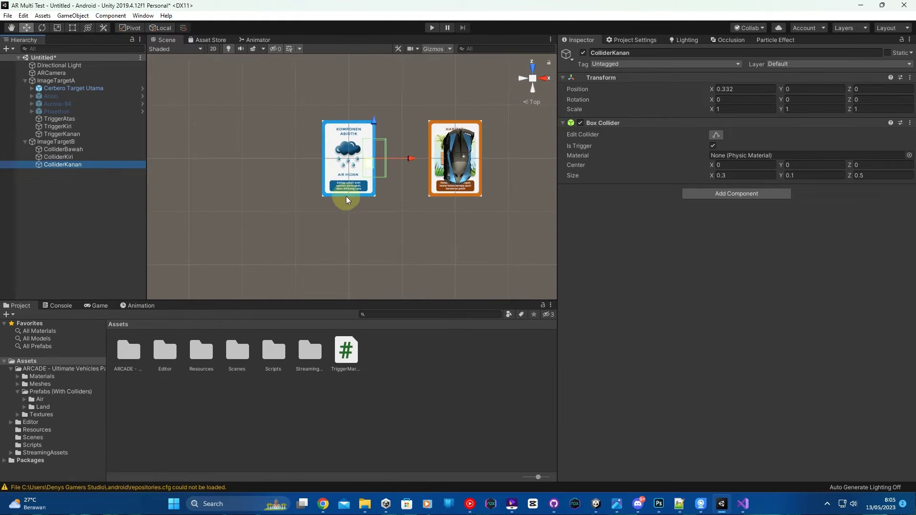
# Give ColliderBawah, ColliderKiri and ColliderKanan each a Rigidbody with Use Gravity turned off
pyautogui.keyDown('shift'); pyautogui.click(73, 151); pyautogui.keyUp('shift')
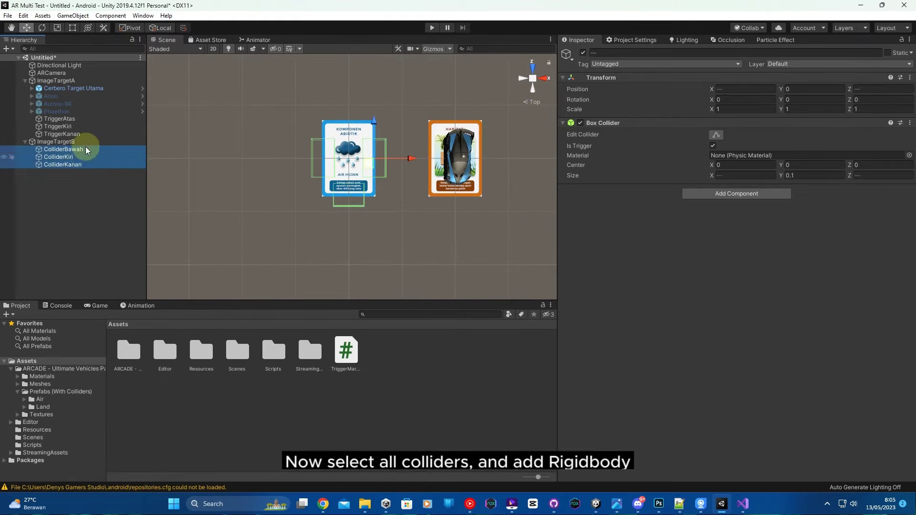
pyautogui.click(703, 195)
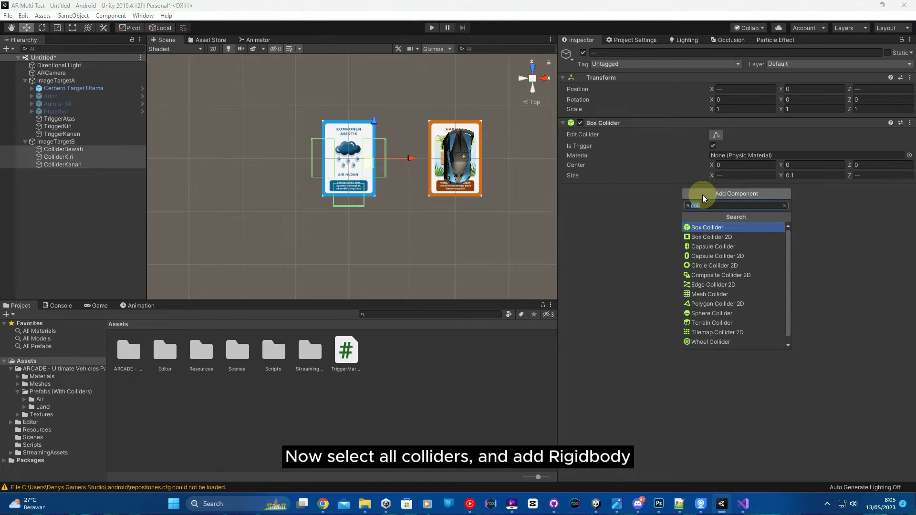
pyautogui.write('rigi')
pyautogui.press('Return')
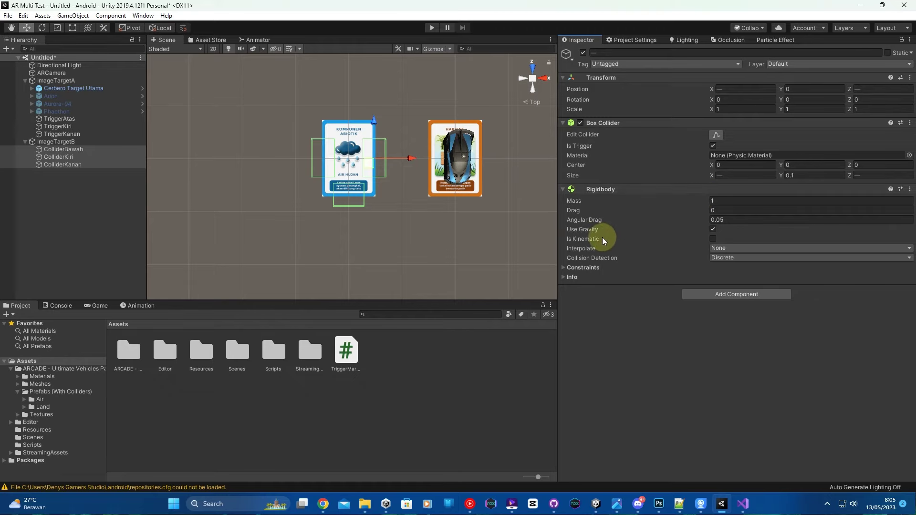
pyautogui.click(714, 230)
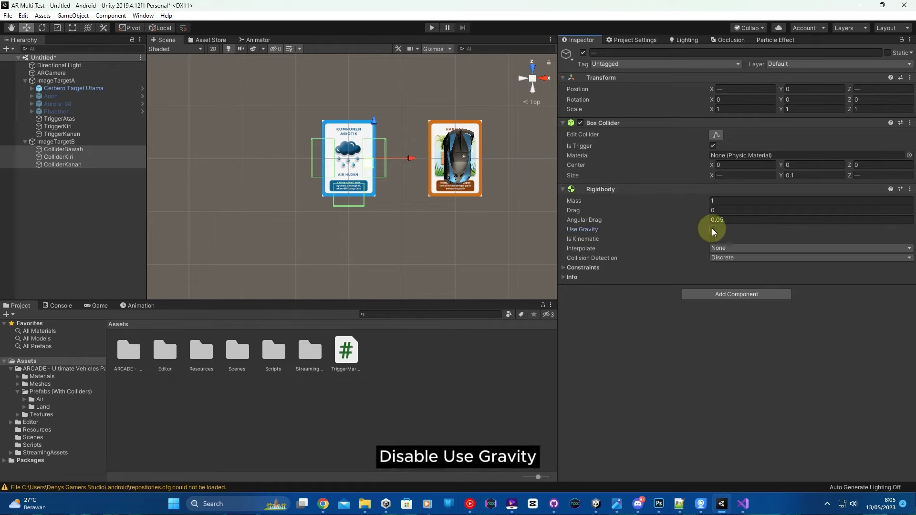
# Turn off Is Trigger on all three colliders' Box Colliders, then clear the selection
pyautogui.click(59, 150)
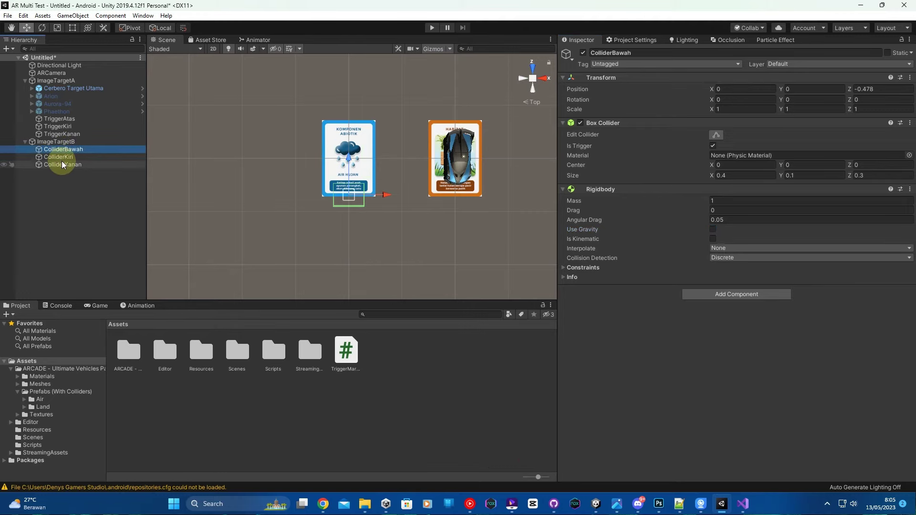
pyautogui.keyDown('shift'); pyautogui.click(70, 162); pyautogui.keyUp('shift')
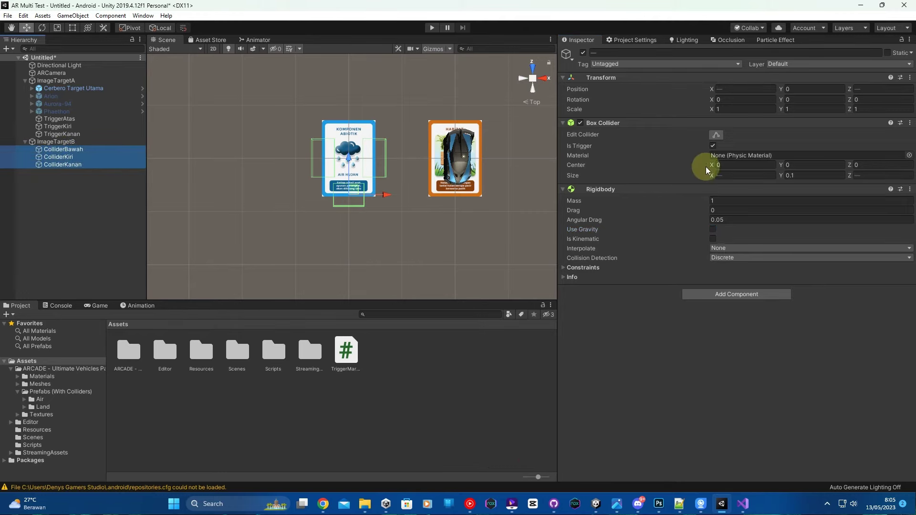
pyautogui.click(713, 145)
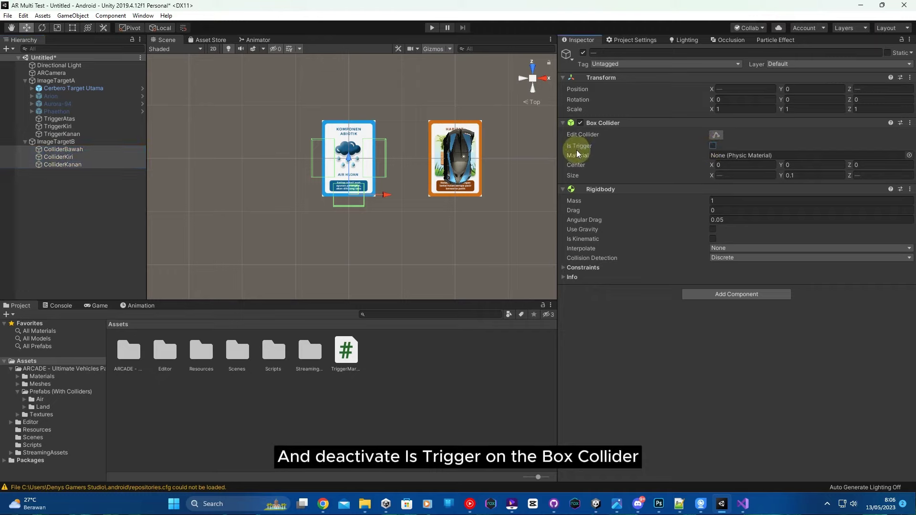
pyautogui.scroll(-1, 488, 245)
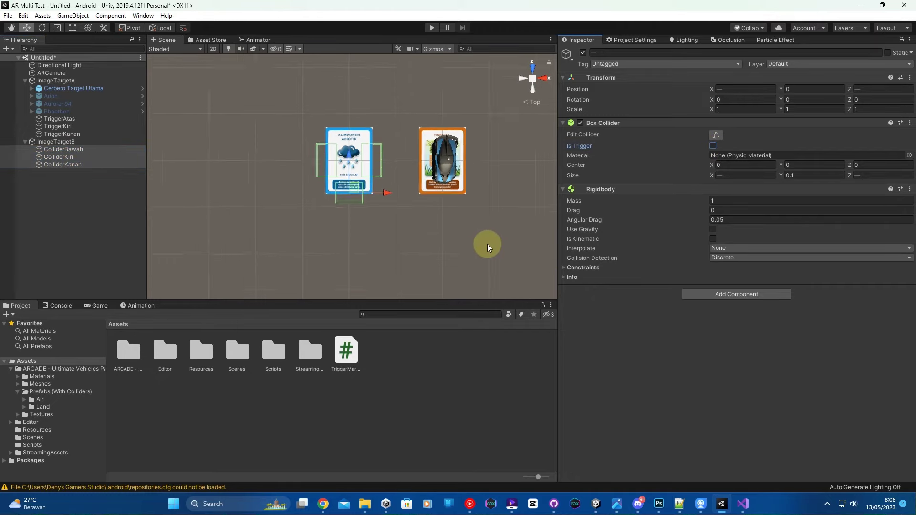
pyautogui.scroll(-2, 487, 244)
pyautogui.click(133, 226)
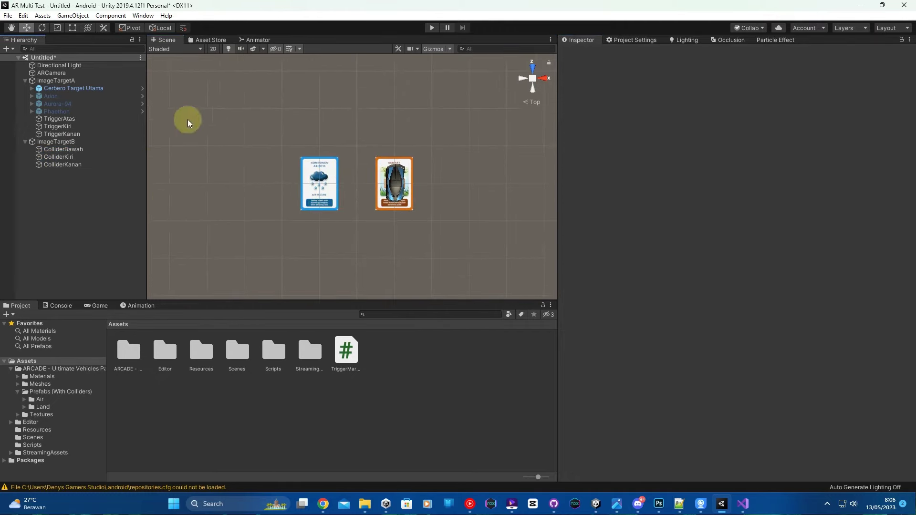
# Create a new ColliderBawah tag and assign it to the ColliderBawah object
pyautogui.click(52, 120)
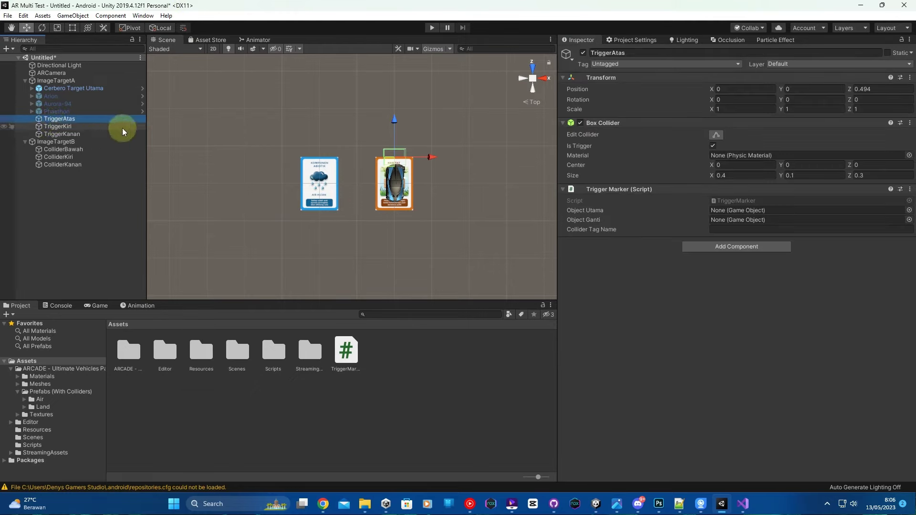
pyautogui.click(65, 150)
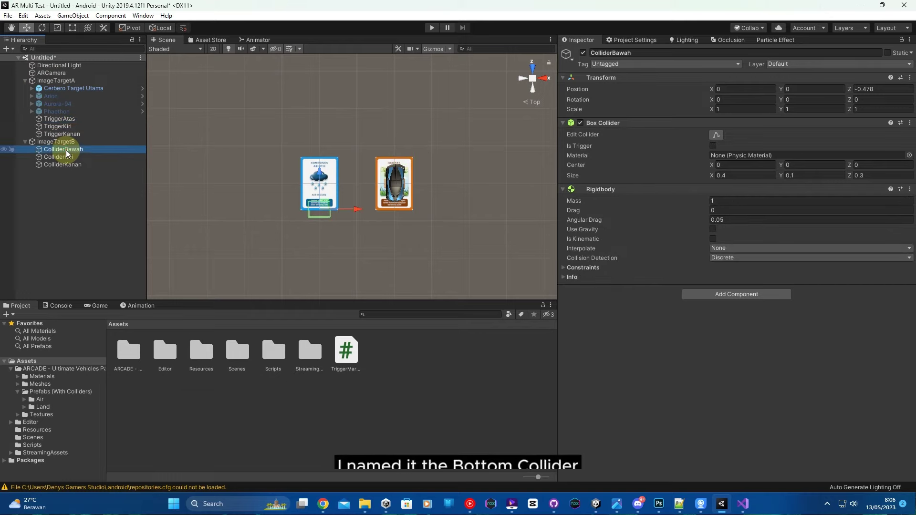
pyautogui.click(604, 64)
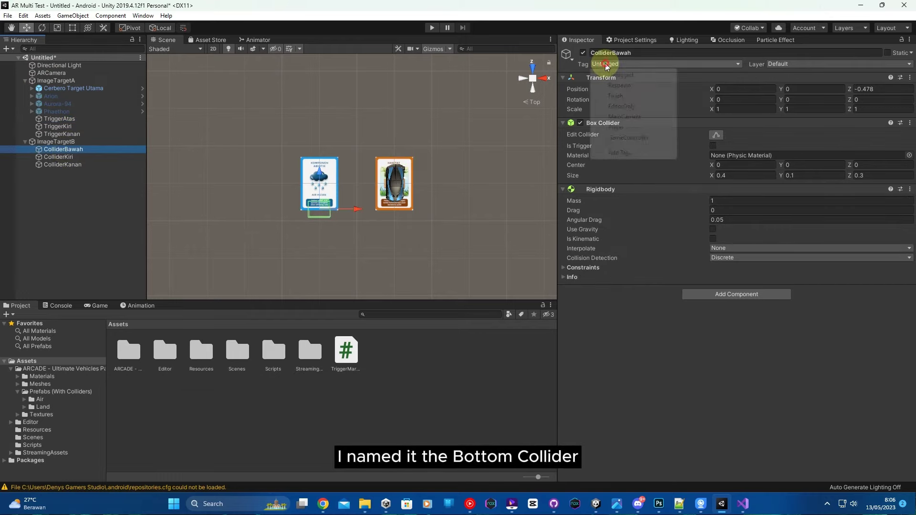
pyautogui.click(627, 154)
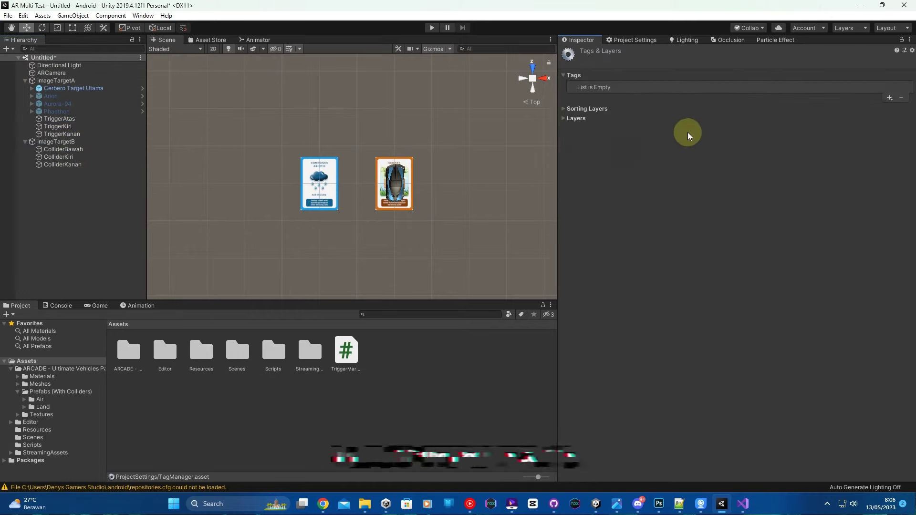
pyautogui.click(889, 98)
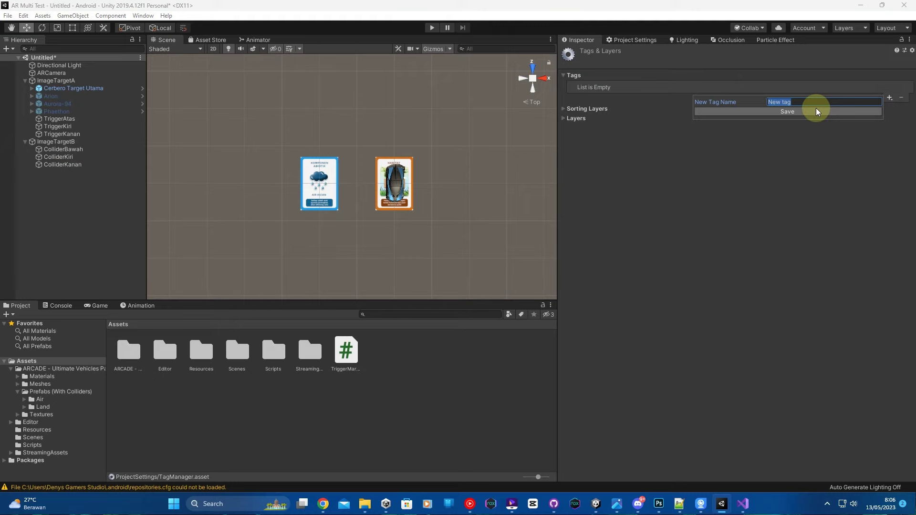
pyautogui.write('Col')
pyautogui.write('d')
pyautogui.write('h')
pyautogui.click(816, 111)
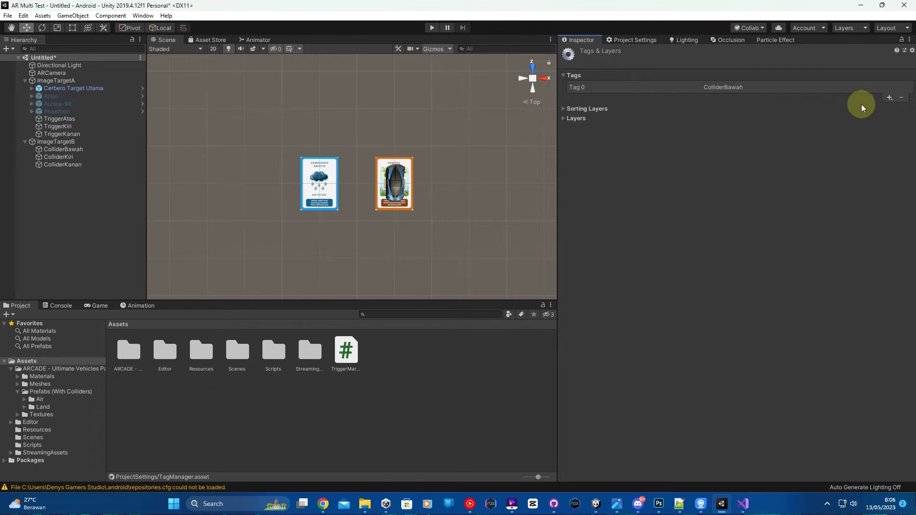
pyautogui.click(93, 150)
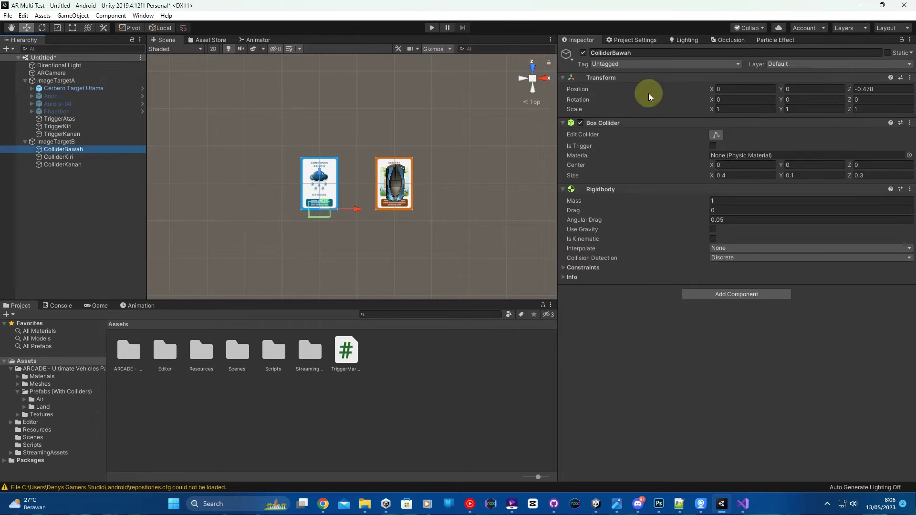
pyautogui.click(616, 64)
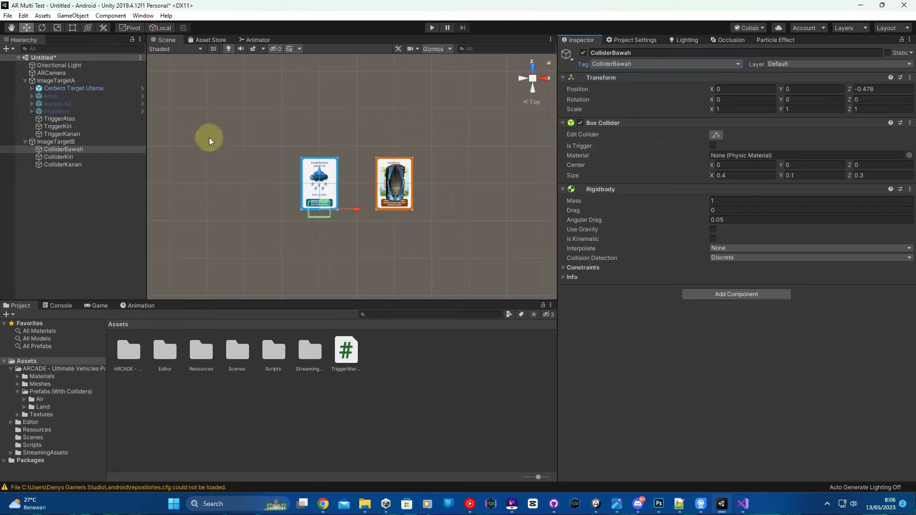
# For ColliderKiri, begin adding another new tag entry in the tag list
pyautogui.click(90, 157)
pyautogui.click(610, 64)
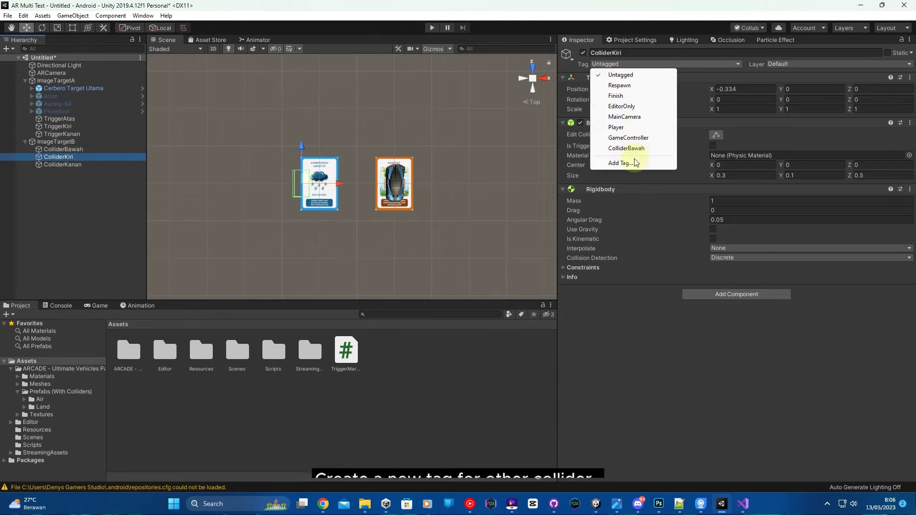
pyautogui.click(625, 163)
pyautogui.click(888, 100)
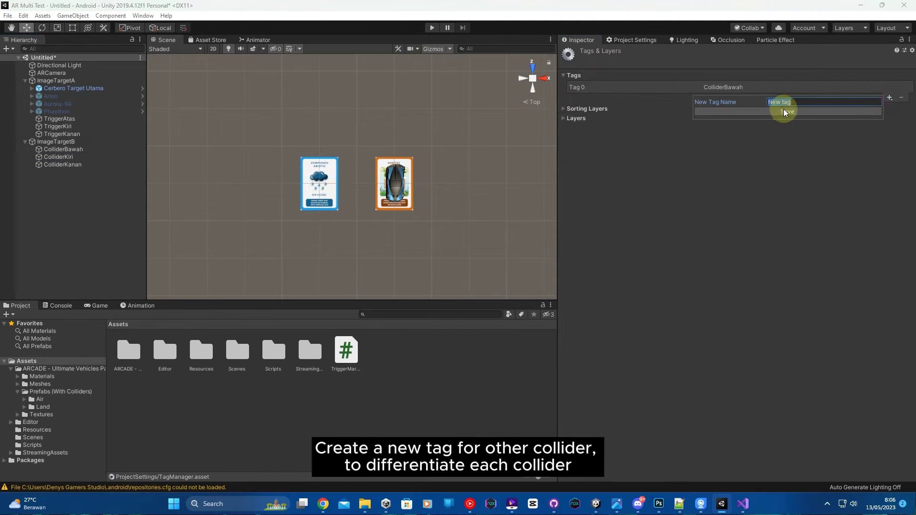
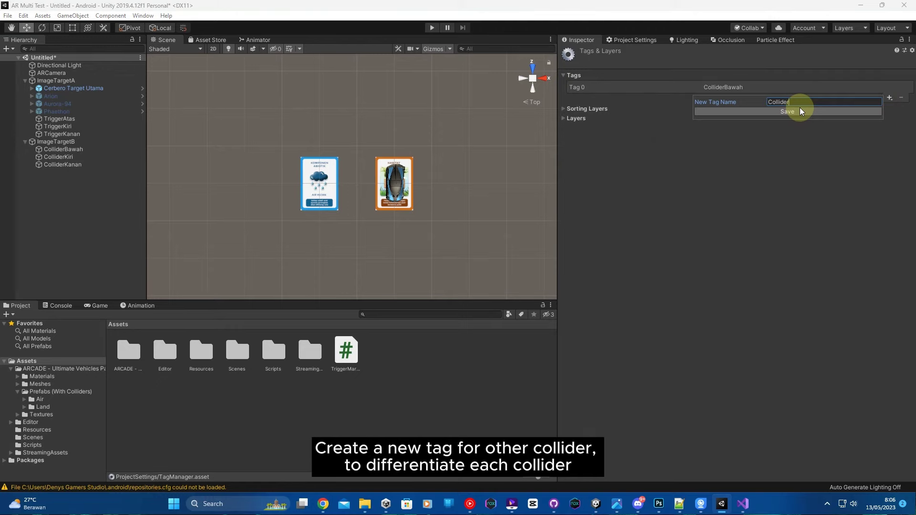
# Add the ColliderKiri and ColliderKanan tags, then select the ColliderBawah object
pyautogui.write('iri')
pyautogui.click(800, 110)
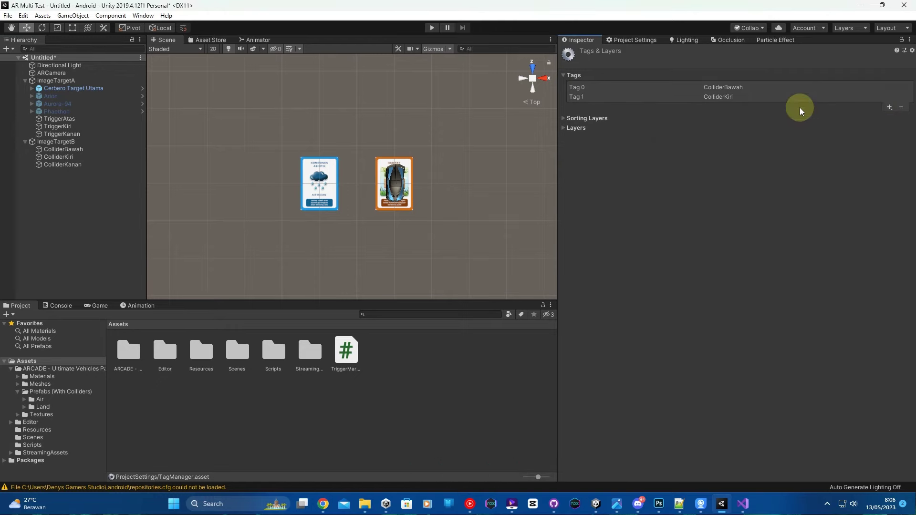
pyautogui.click(888, 107)
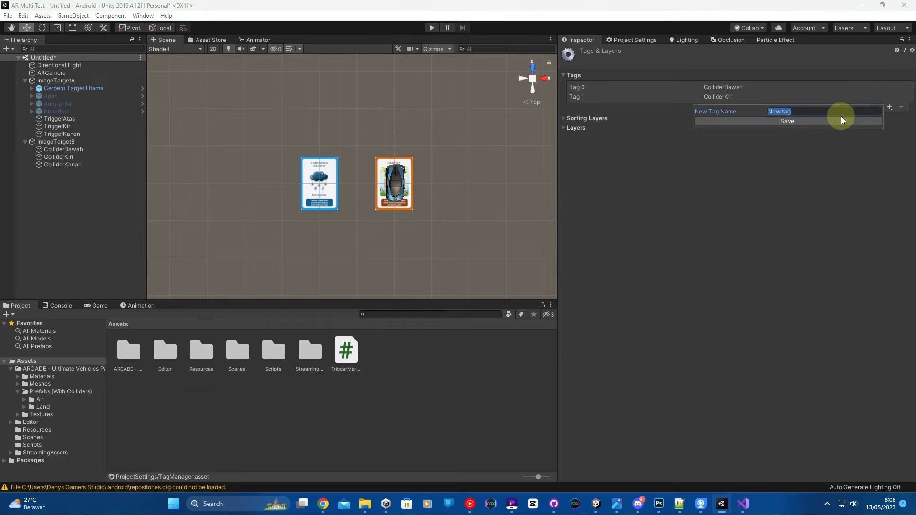
pyautogui.write('Collid')
pyautogui.write('erKa')
pyautogui.write('nan')
pyautogui.press('Return')
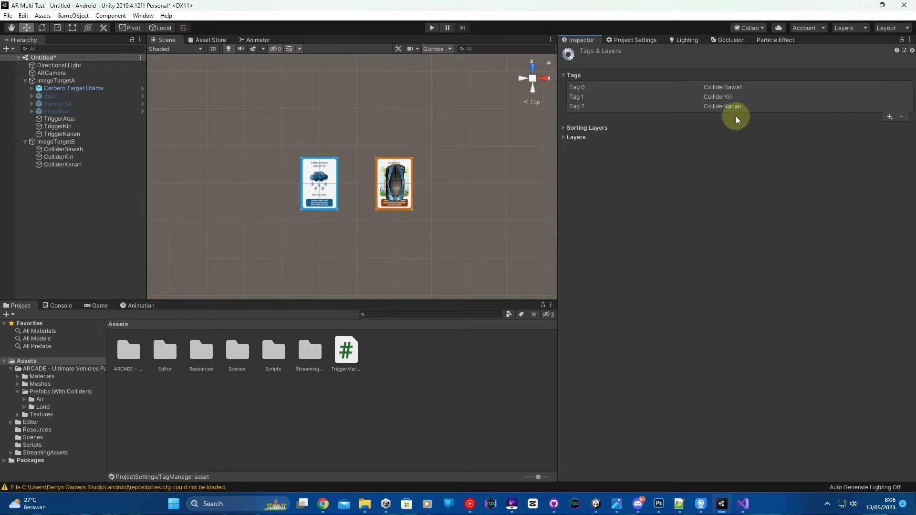
pyautogui.click(86, 149)
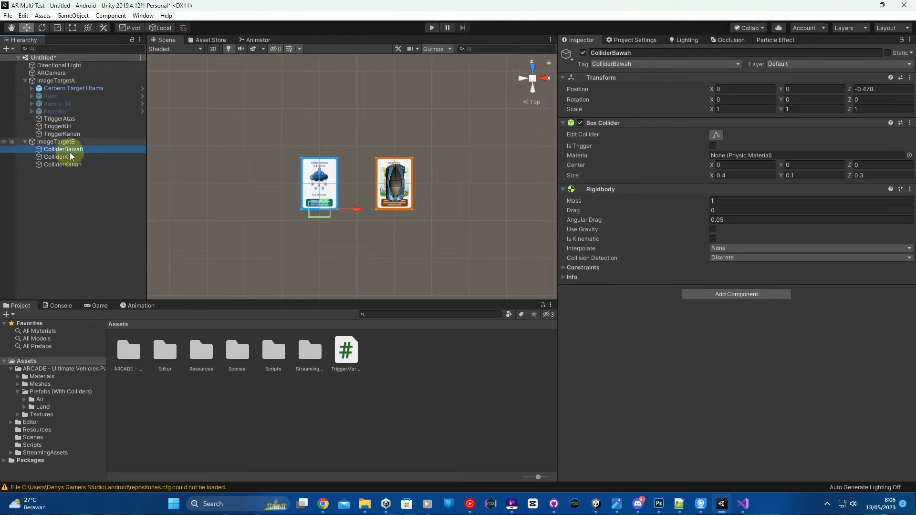
# Tag ColliderKiri and ColliderKanan with their matching tags, then select TriggerAtas
pyautogui.click(58, 156)
pyautogui.click(618, 65)
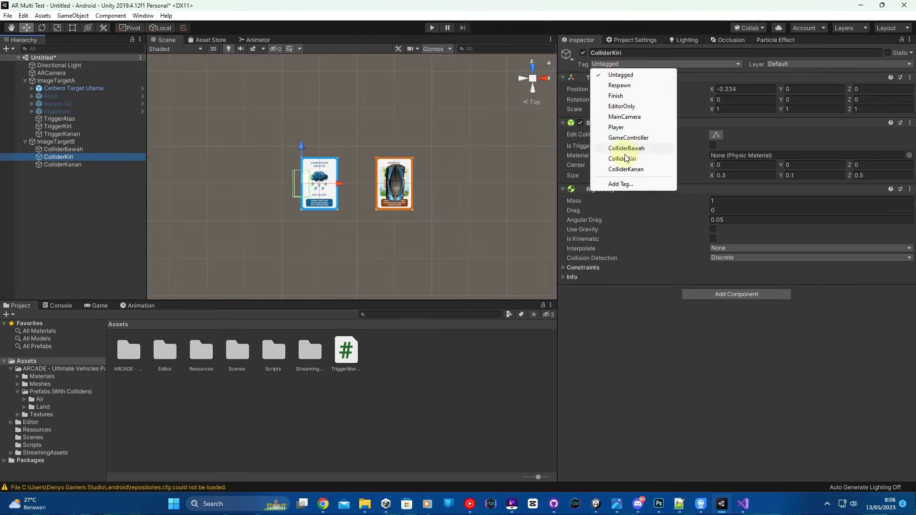
pyautogui.click(637, 163)
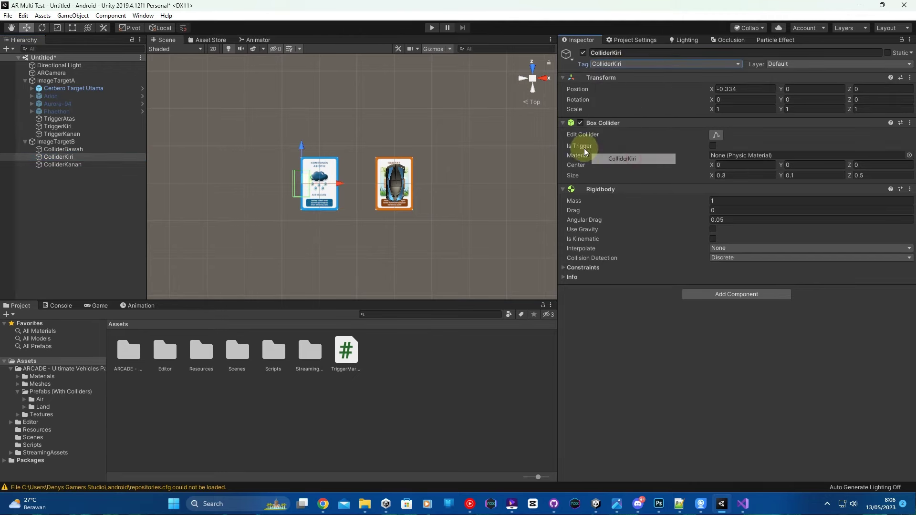
pyautogui.click(96, 164)
pyautogui.click(604, 65)
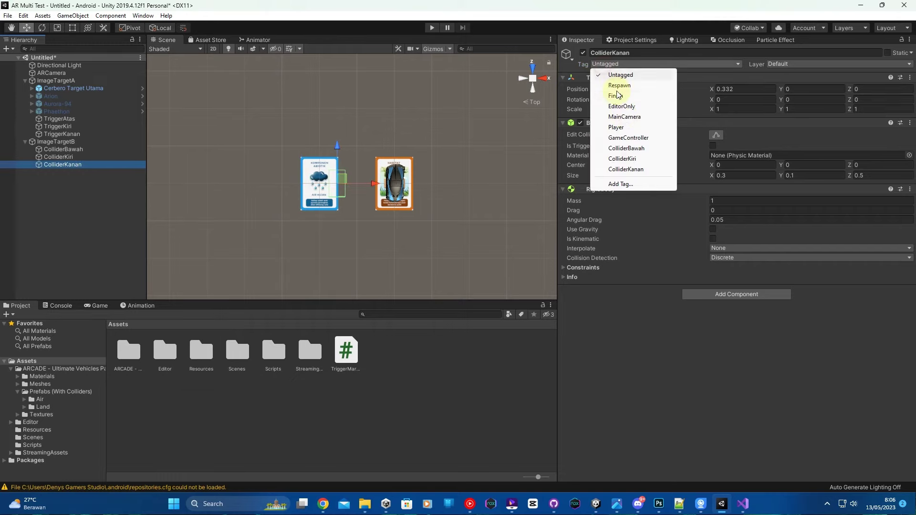
pyautogui.click(626, 170)
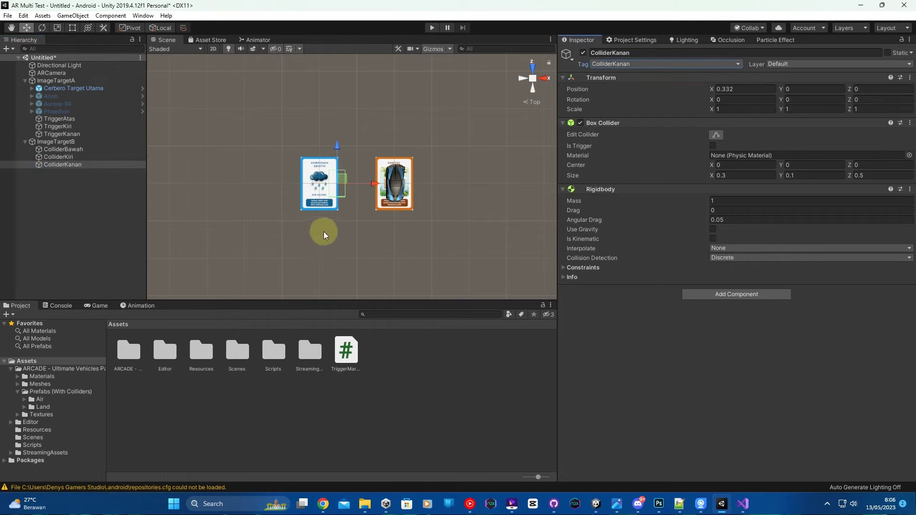
pyautogui.scroll(2, 340, 225)
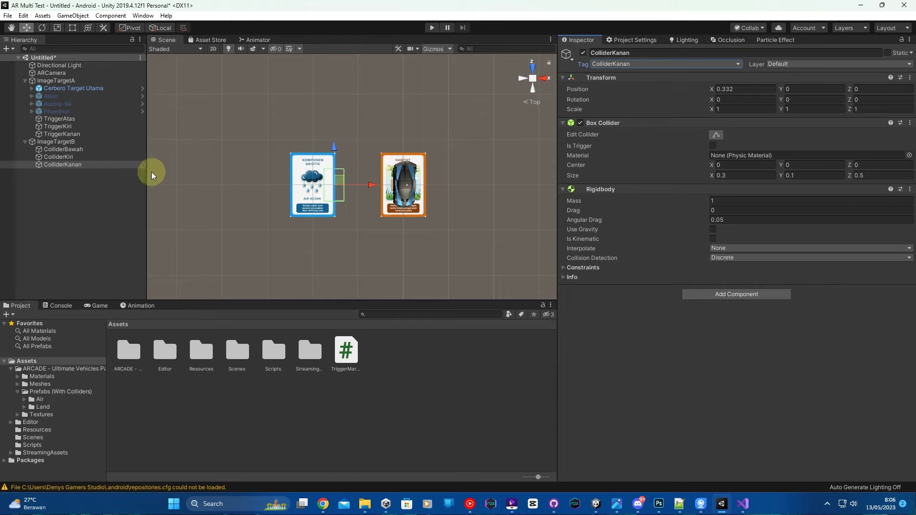
pyautogui.click(67, 118)
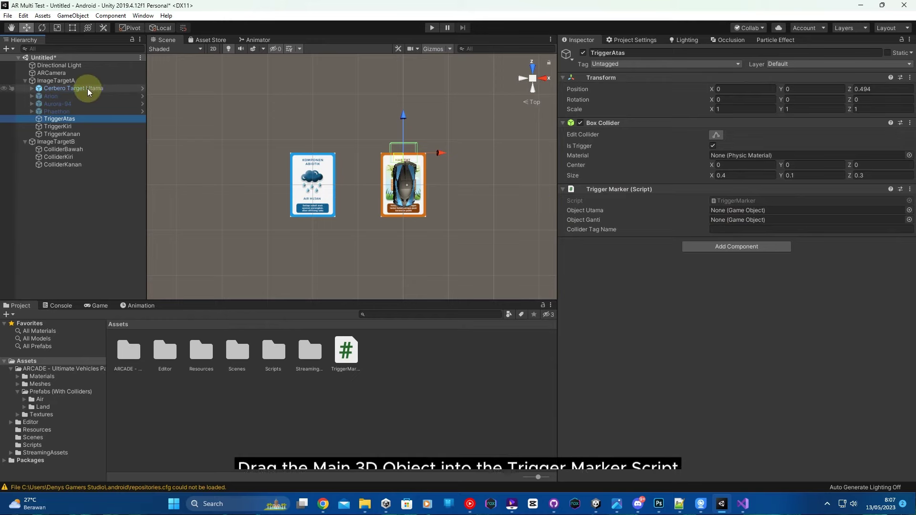
# Fill TriggerAtas's Trigger Marker with Cerbero Target Utama, Arion and collider tag ColliderBawah
pyautogui.moveTo(76, 88); pyautogui.dragTo(716, 211)
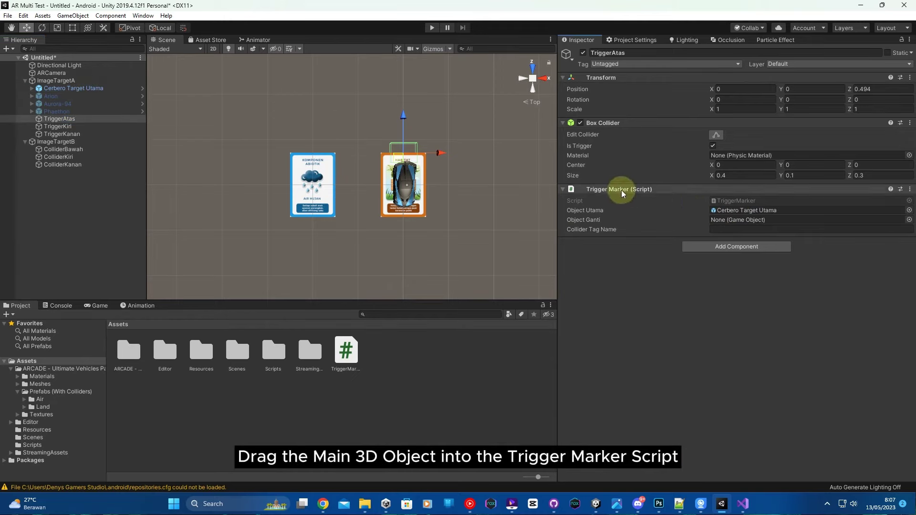
pyautogui.moveTo(66, 98); pyautogui.dragTo(724, 227)
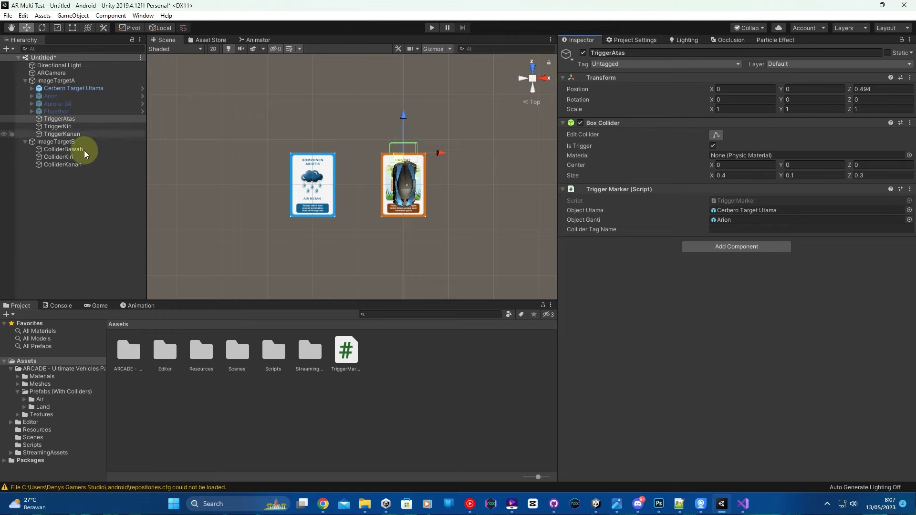
pyautogui.click(72, 149)
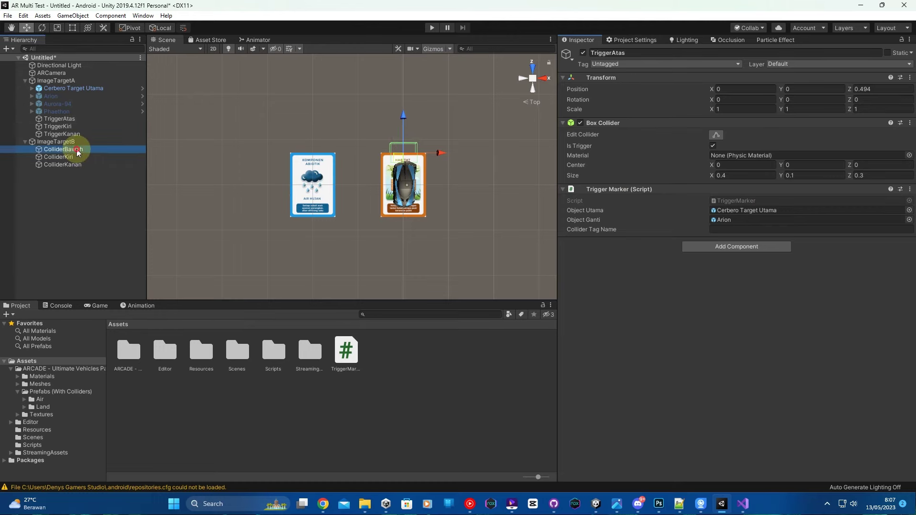
pyautogui.click(73, 119)
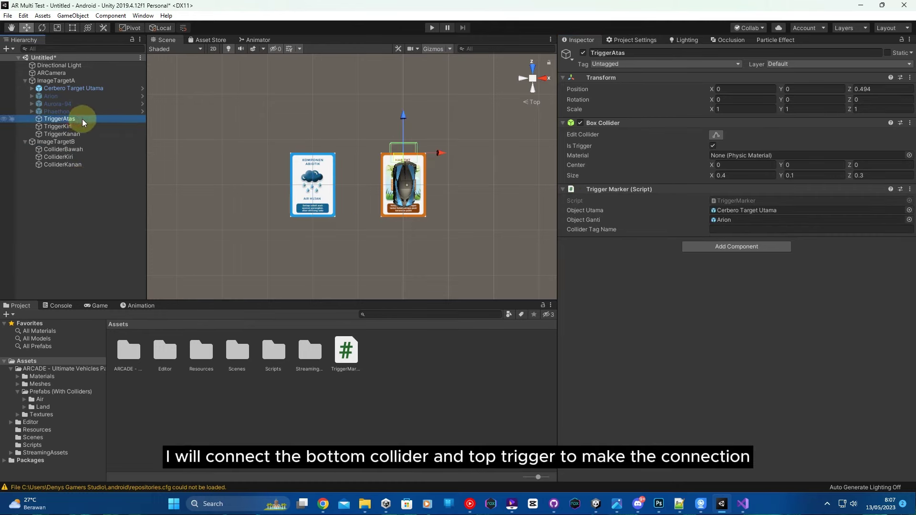
pyautogui.click(72, 149)
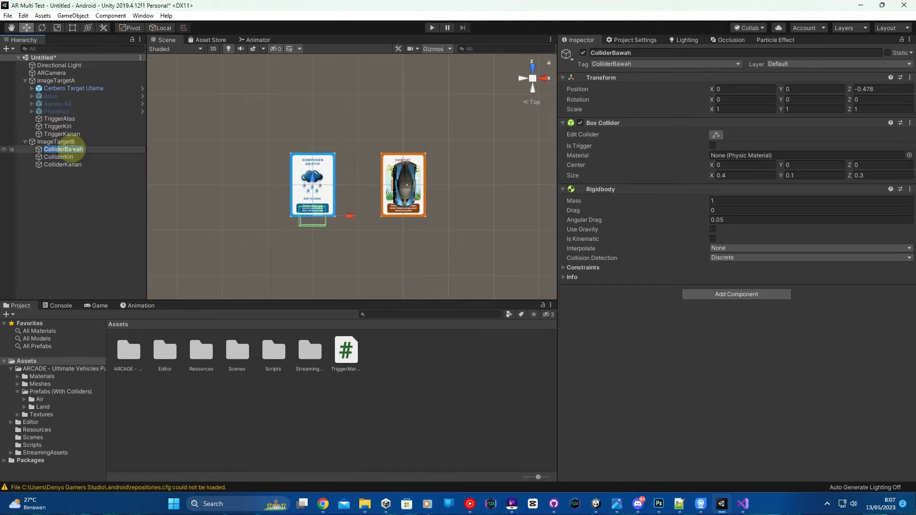
pyautogui.click(74, 119)
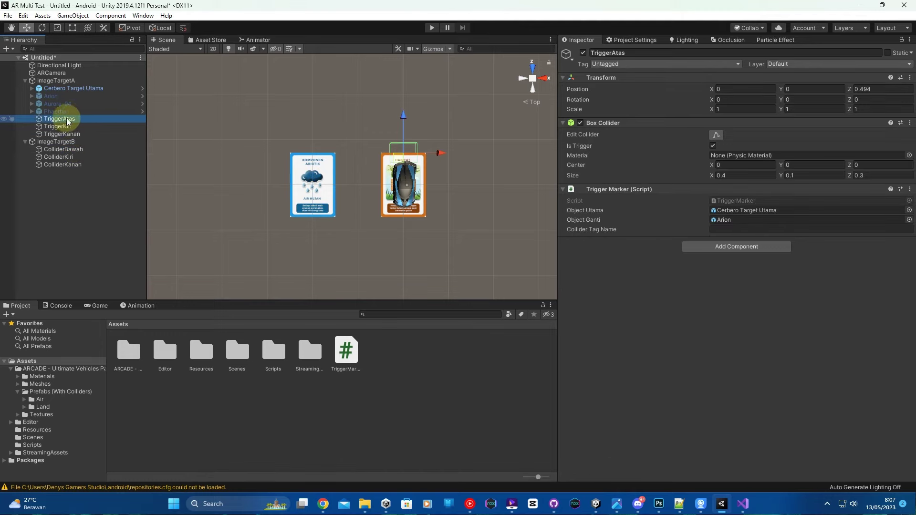
pyautogui.click(718, 228)
pyautogui.write('ColliderBawah')
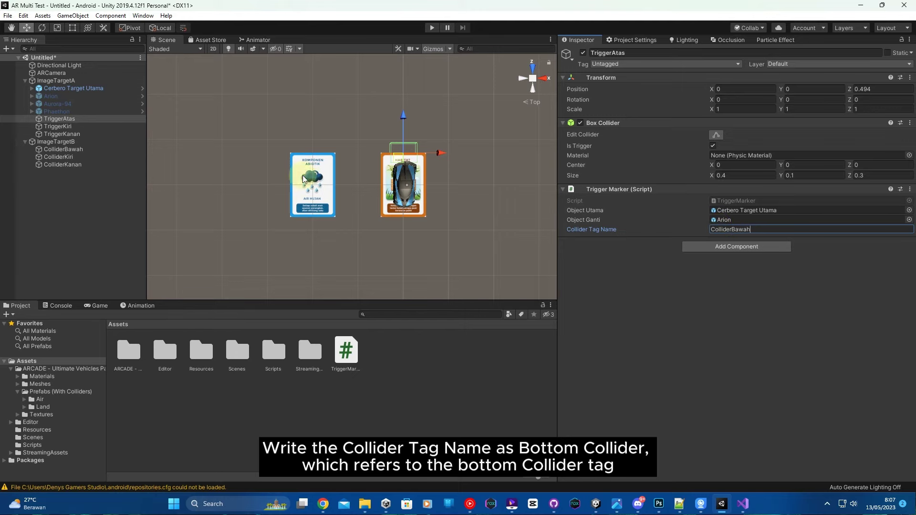
pyautogui.click(70, 127)
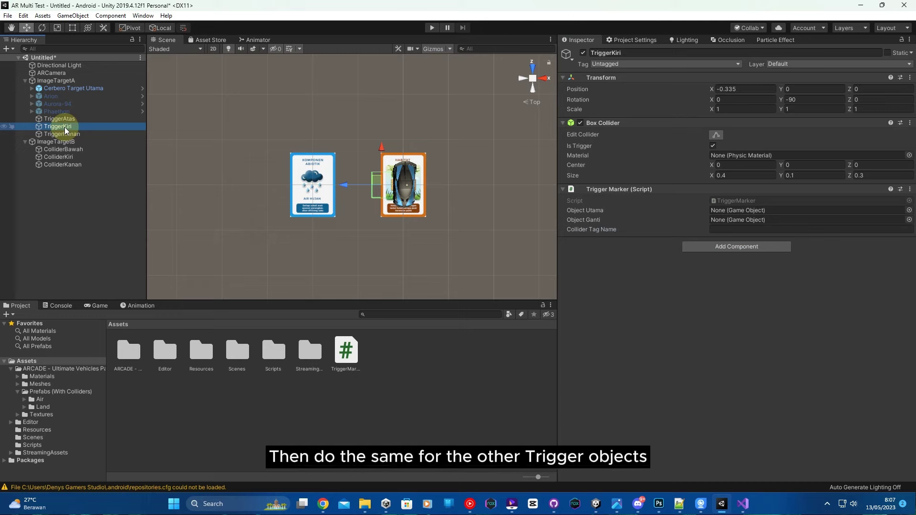
# Fill TriggerKiri's Trigger Marker with Cerbero Target Utama, Aurora-94 and collider tag ColliderKanan
pyautogui.moveTo(68, 88); pyautogui.dragTo(712, 208)
pyautogui.moveTo(67, 107); pyautogui.dragTo(721, 218)
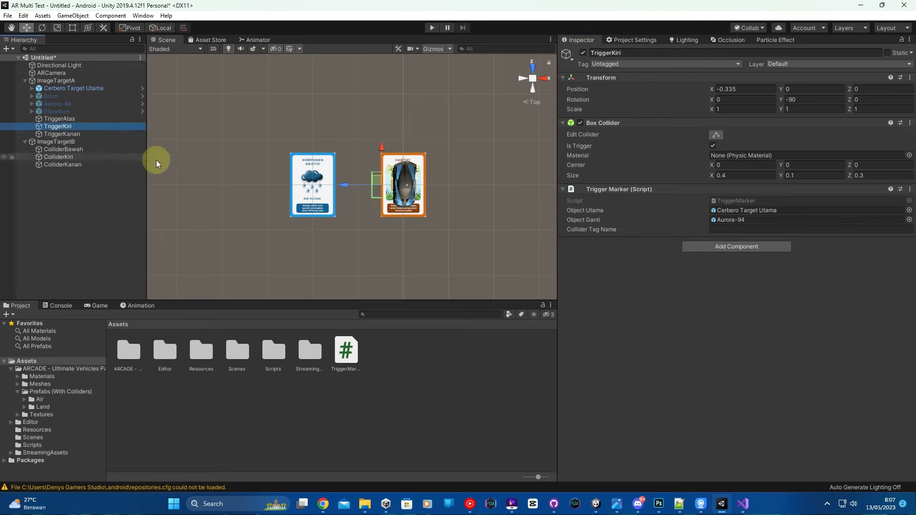
pyautogui.click(75, 168)
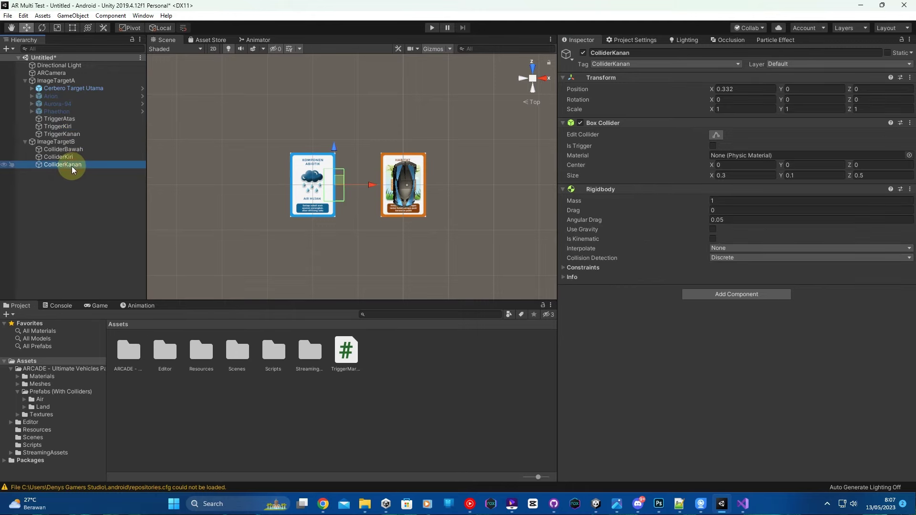
pyautogui.click(77, 184)
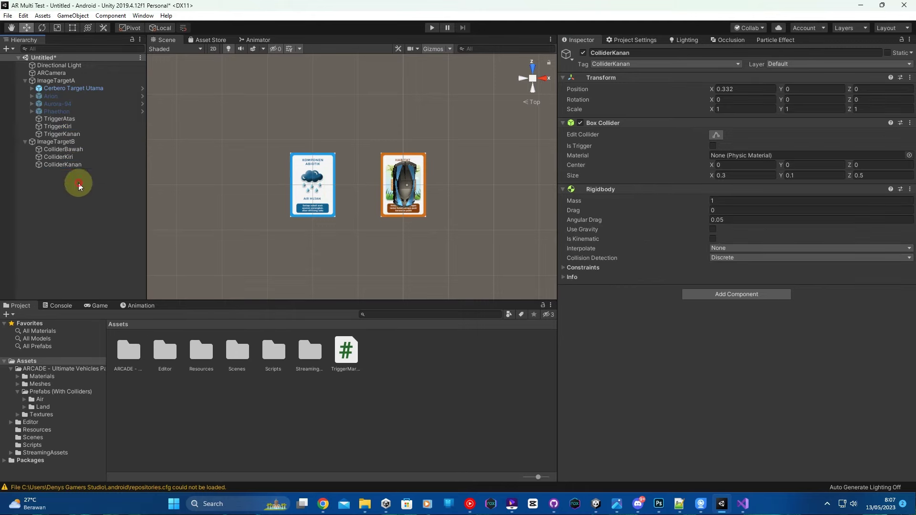
pyautogui.click(65, 128)
pyautogui.click(734, 229)
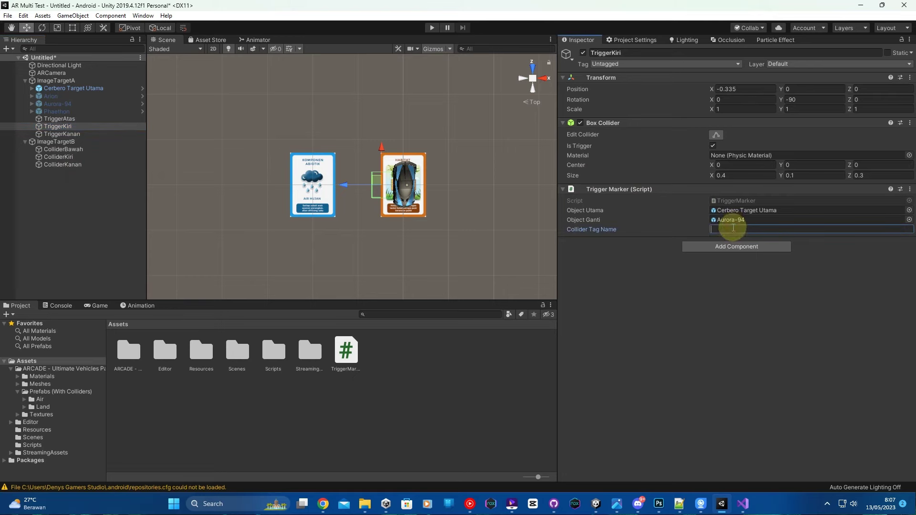
pyautogui.write('ColliderKanan')
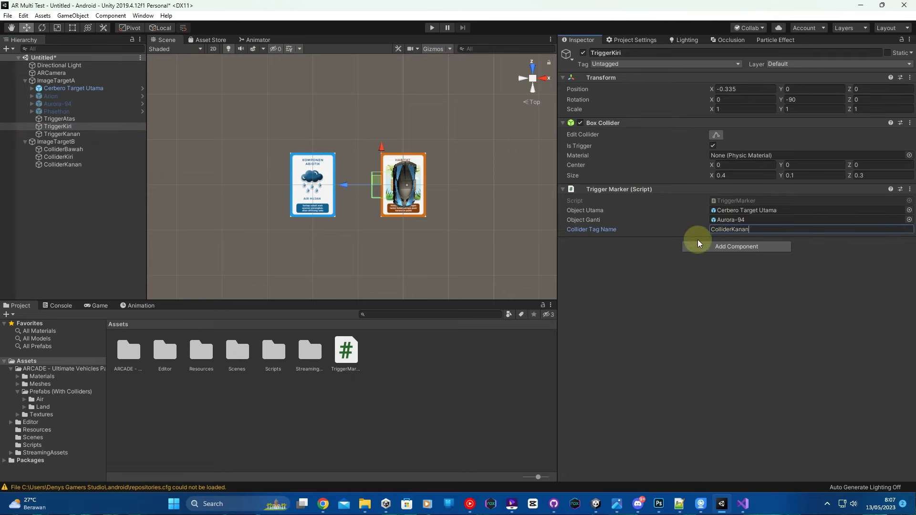
pyautogui.click(656, 269)
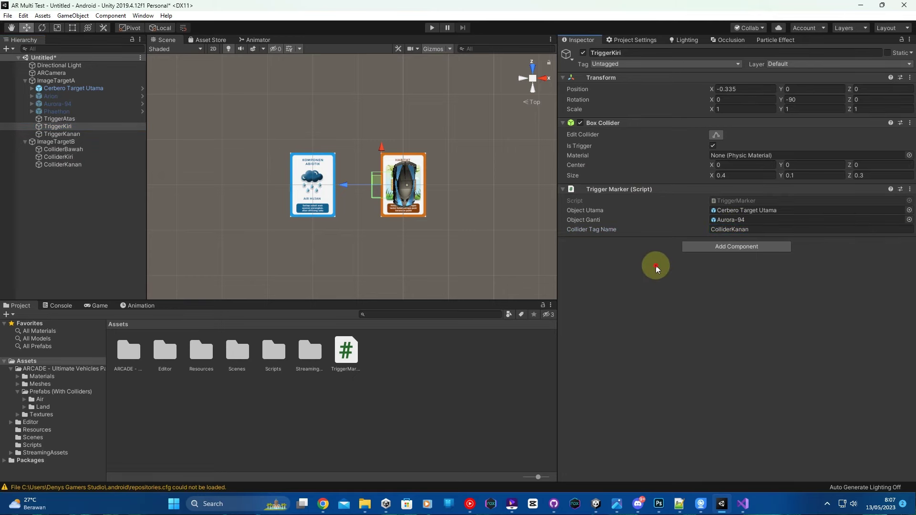
pyautogui.click(57, 135)
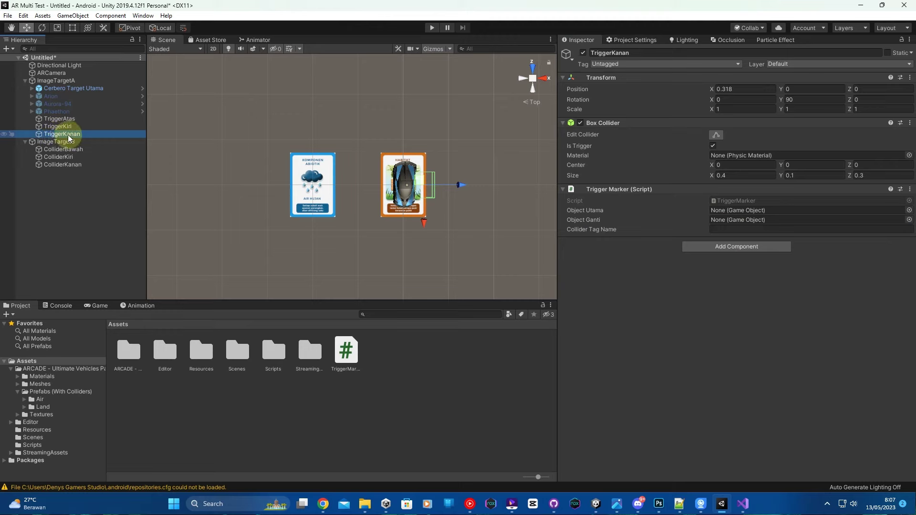
# Assign Cerbero Target Utama and Phaethon as TriggerKanan's main and replacement objects
pyautogui.click(69, 137)
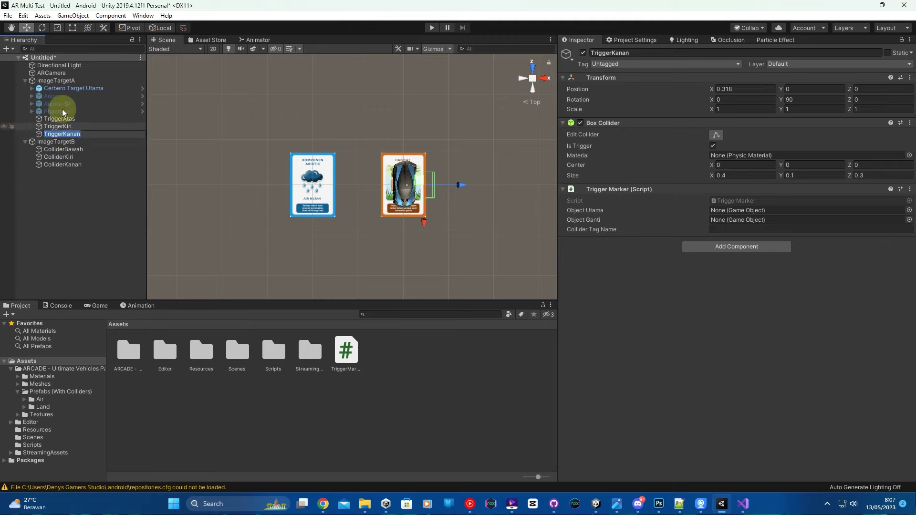
pyautogui.click(61, 141)
pyautogui.click(86, 135)
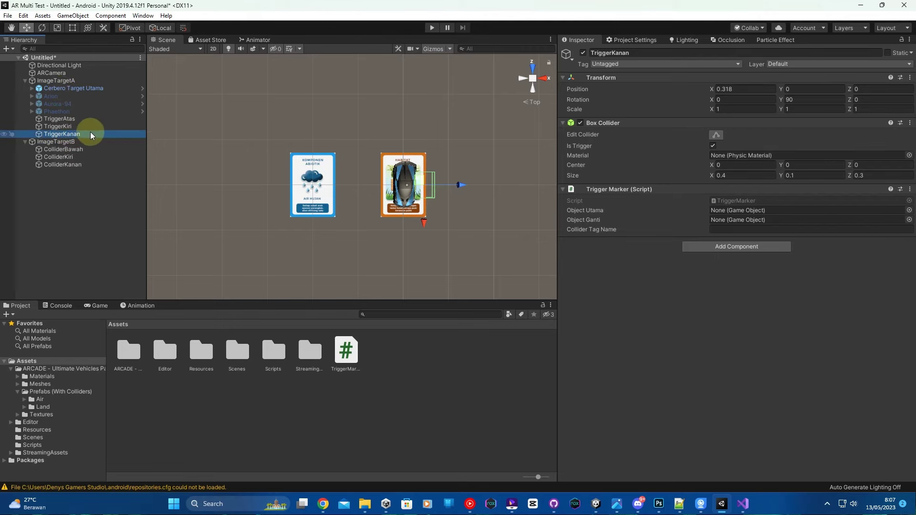
pyautogui.moveTo(75, 91); pyautogui.dragTo(716, 211)
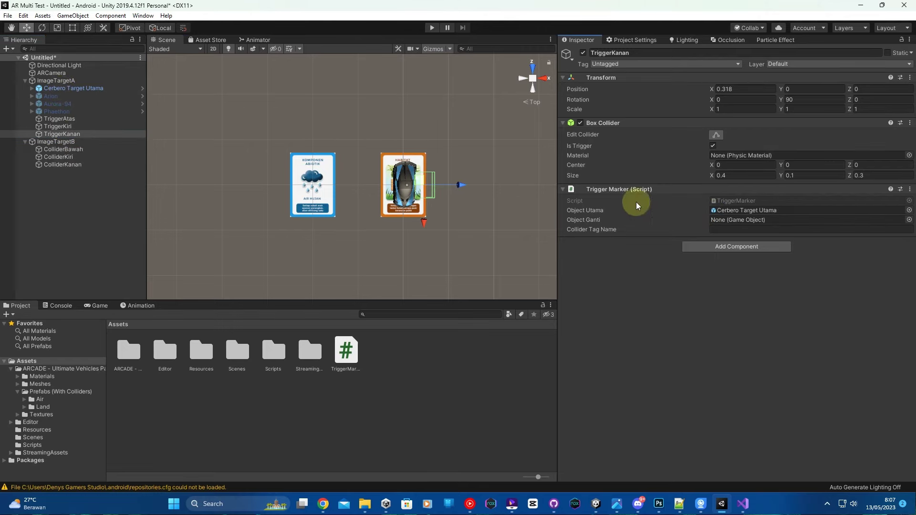
pyautogui.moveTo(62, 112); pyautogui.dragTo(726, 222)
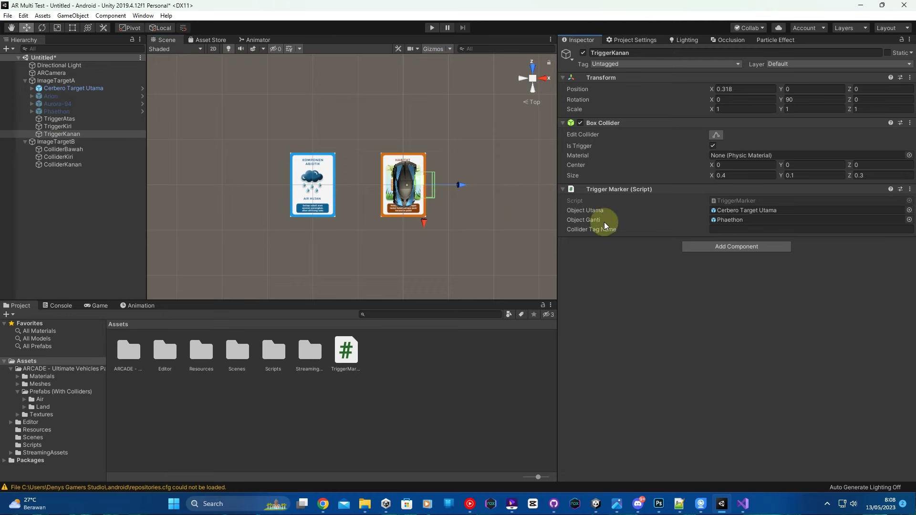
# Enter ColliderKiri as TriggerKanan's Collider Tag Name after checking the ColliderKiri object's name
pyautogui.click(715, 231)
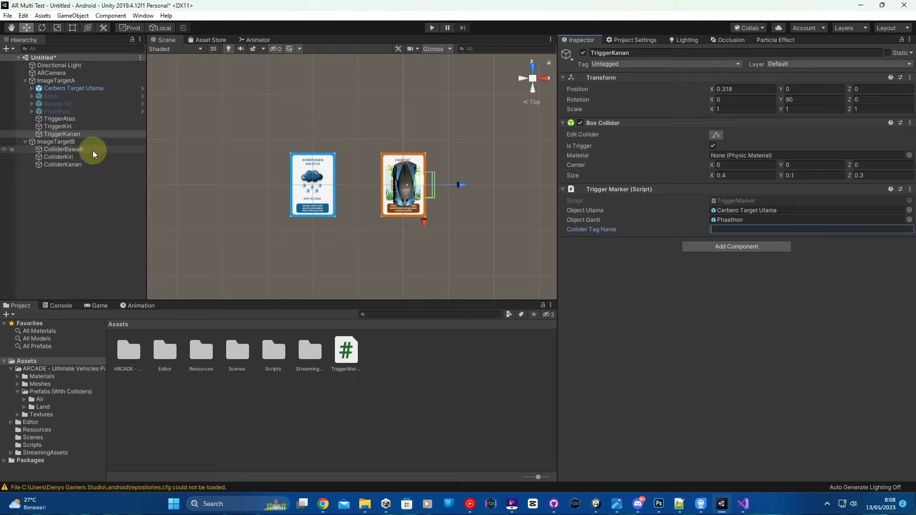
pyautogui.click(69, 128)
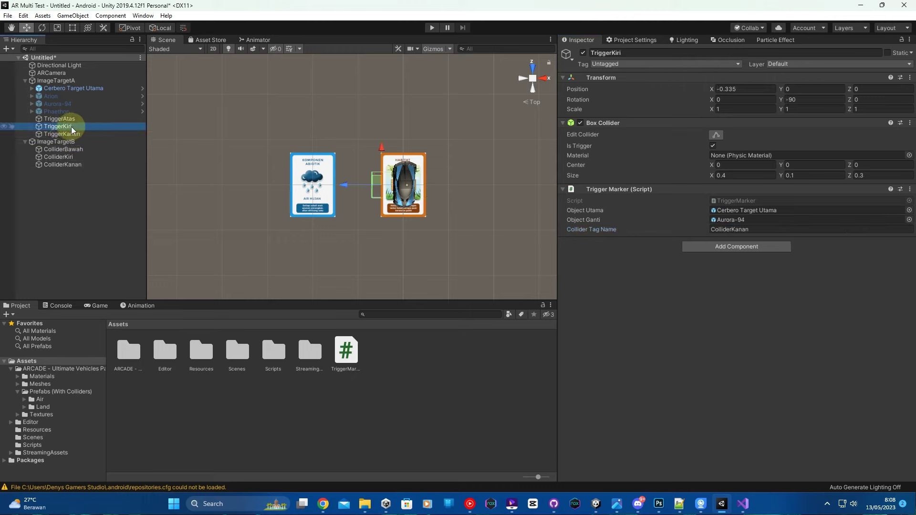
pyautogui.click(76, 159)
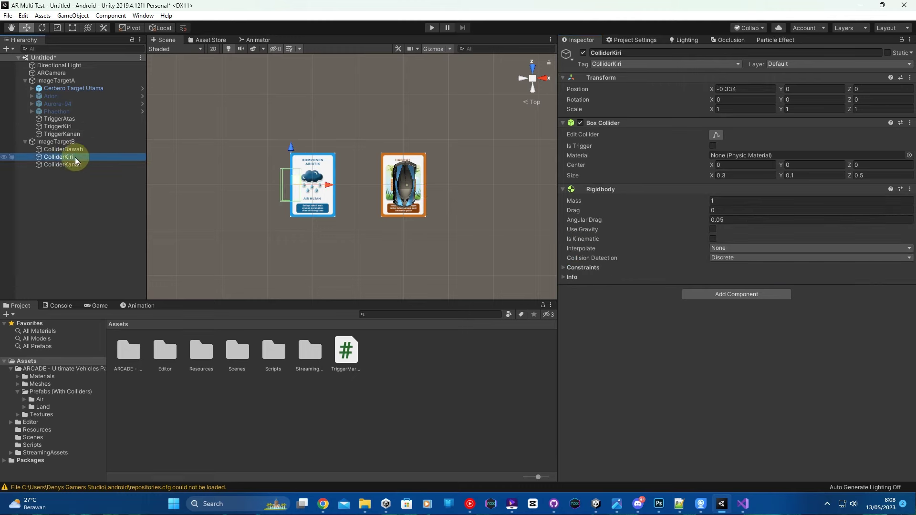
pyautogui.click(78, 159)
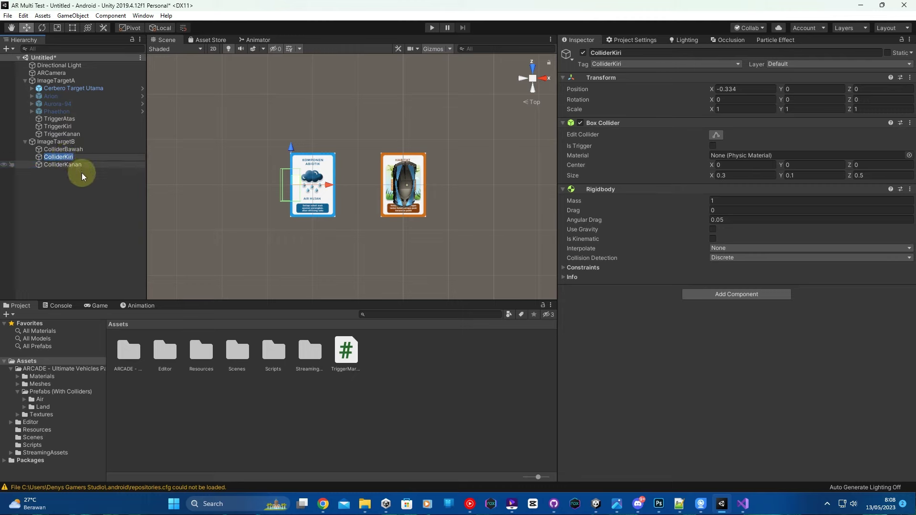
pyautogui.click(82, 174)
pyautogui.click(73, 135)
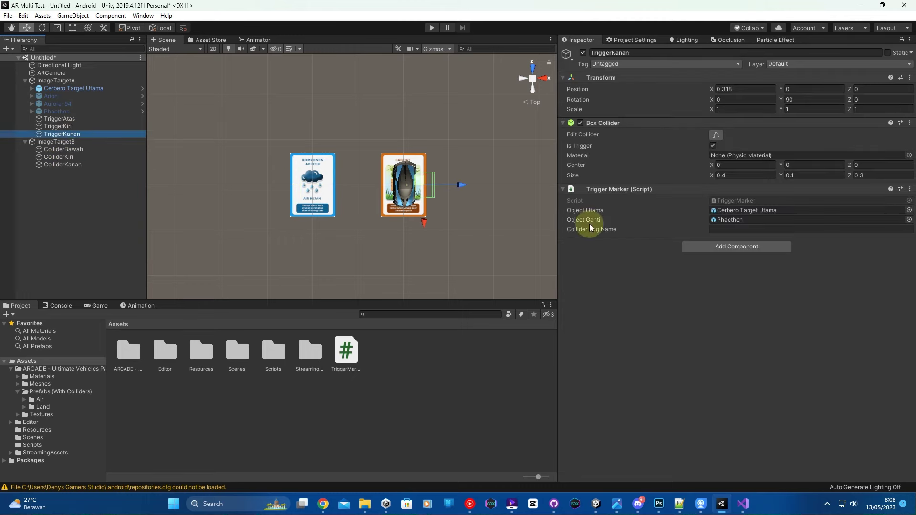
pyautogui.click(738, 229)
pyautogui.write('ColliderKiri')
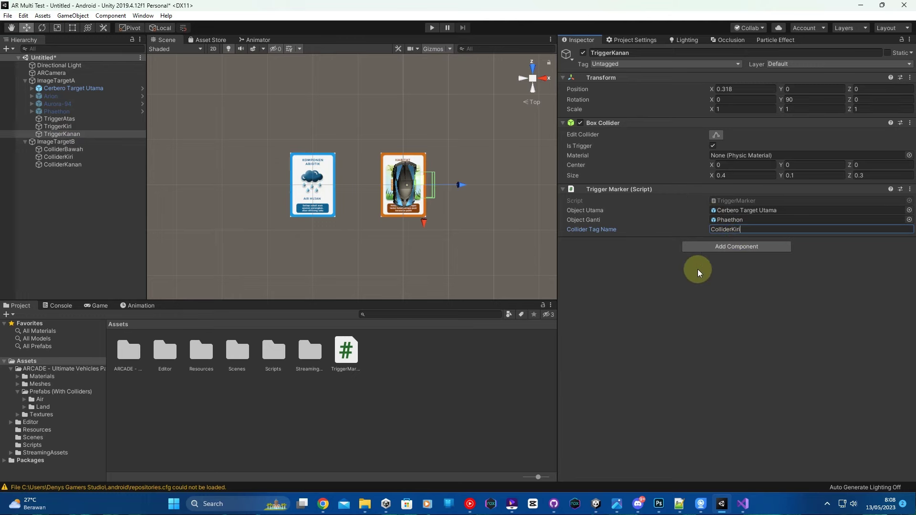
# Review ColliderKanan and the Trigger Marker settings of all three triggers
pyautogui.click(91, 165)
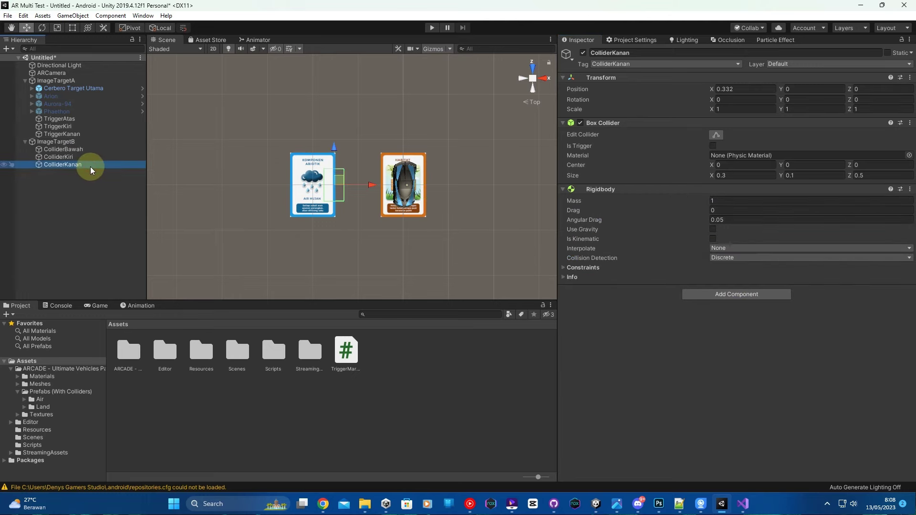
pyautogui.click(71, 119)
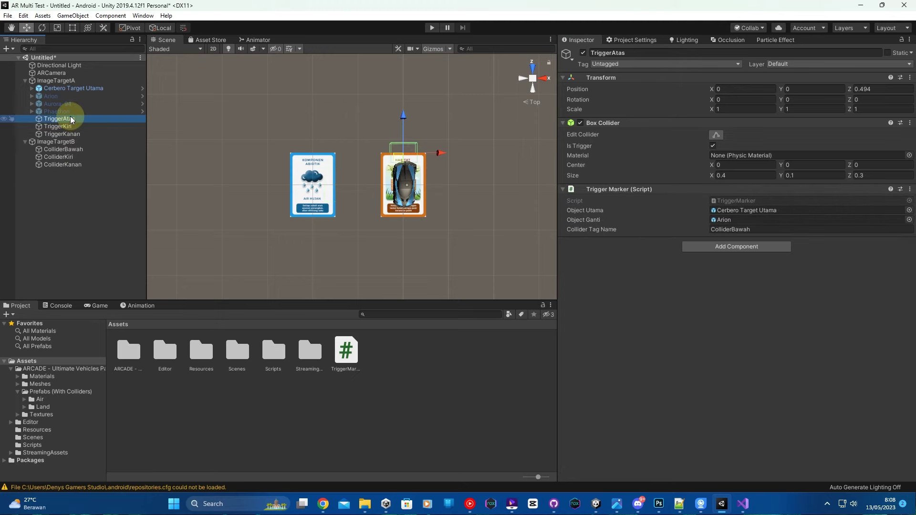
pyautogui.click(72, 127)
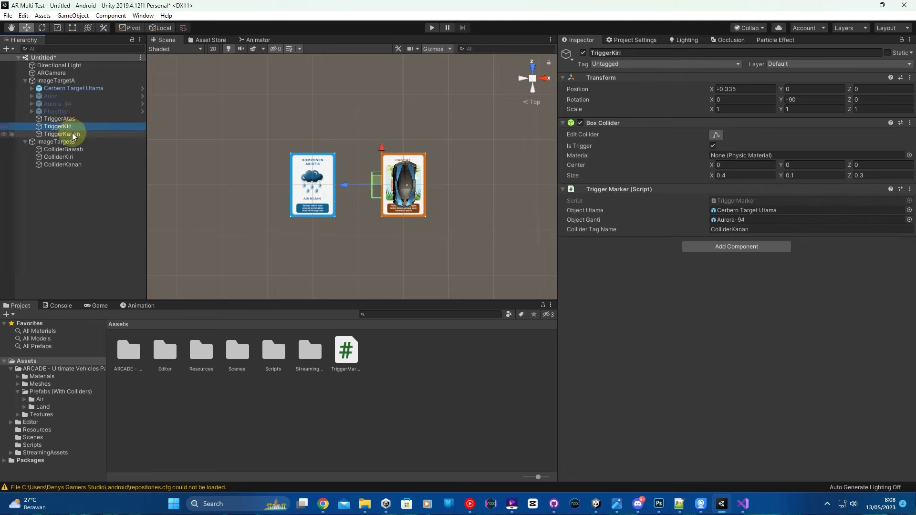
pyautogui.click(72, 135)
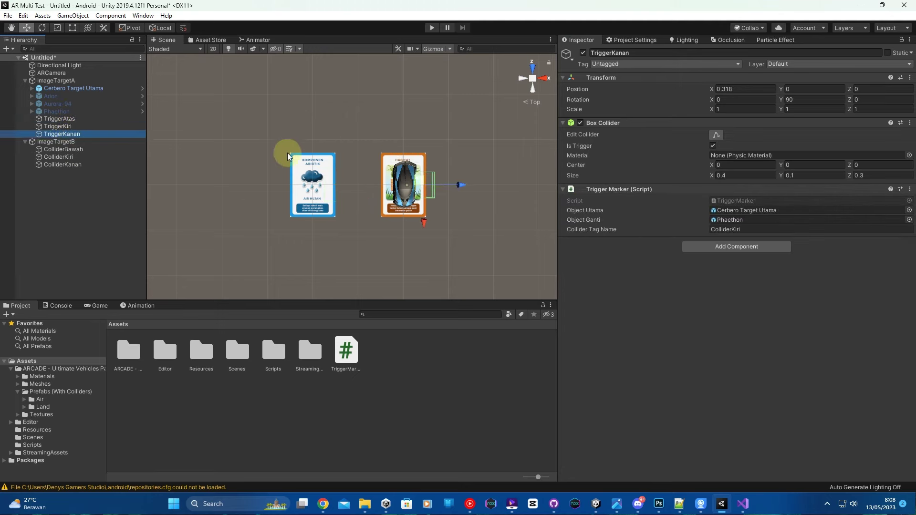
# Set the ARCamera's World Center Mode to FIRST_TARGET
pyautogui.click(57, 74)
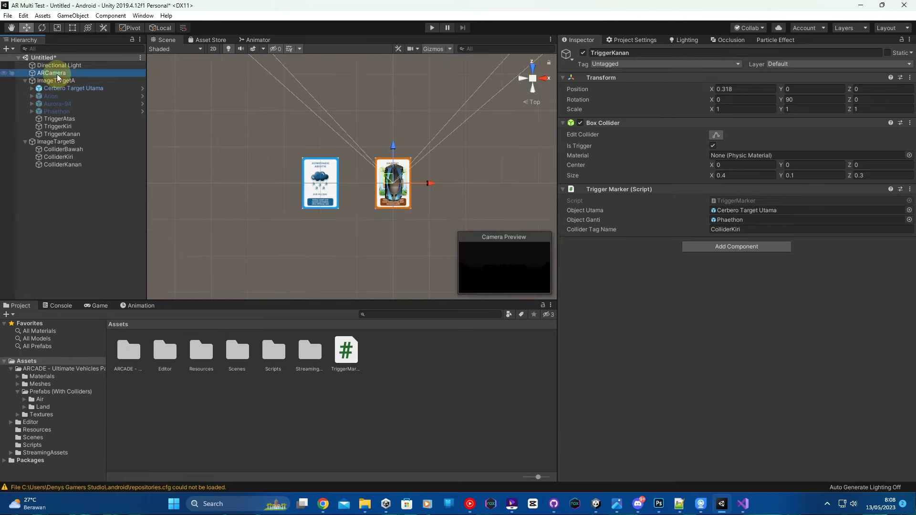
pyautogui.click(728, 370)
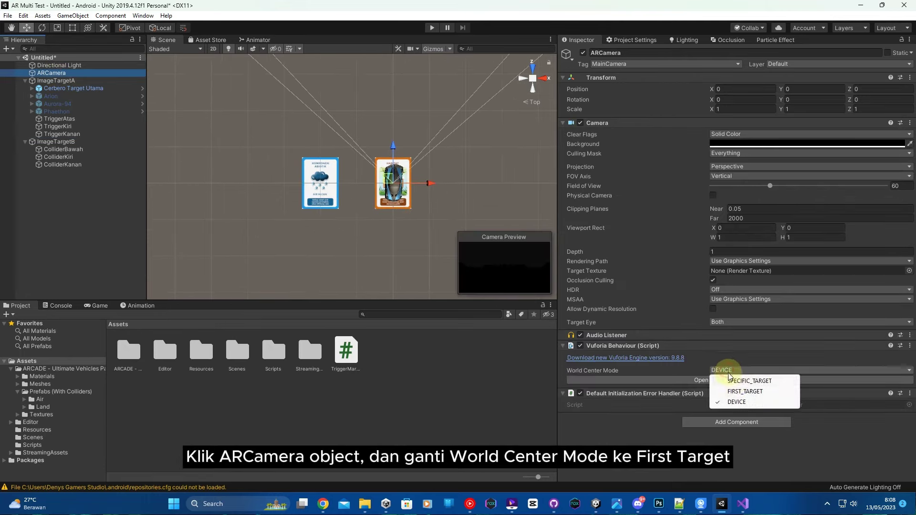
pyautogui.click(742, 392)
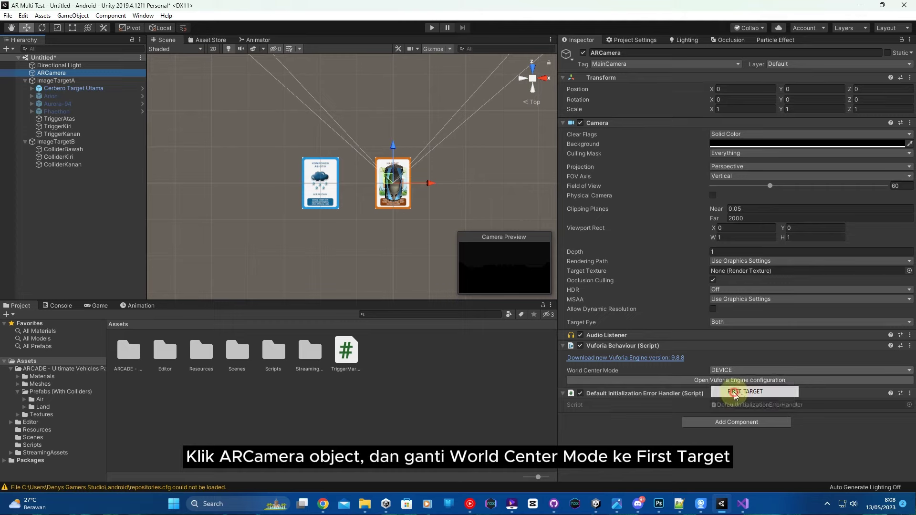
# Set Vuforia's Max Simultaneous Tracked Images and Objects to 2, then verify the configuration
pyautogui.click(739, 381)
pyautogui.click(724, 338)
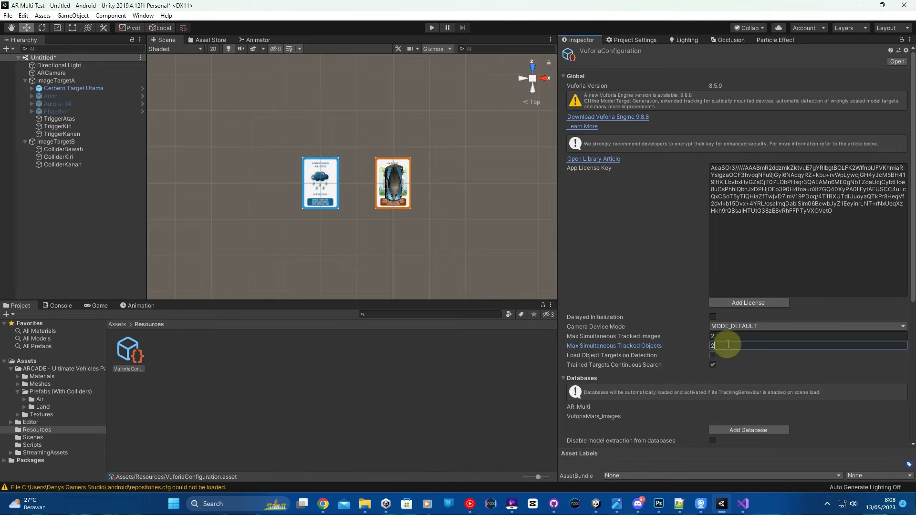
pyautogui.click(42, 79)
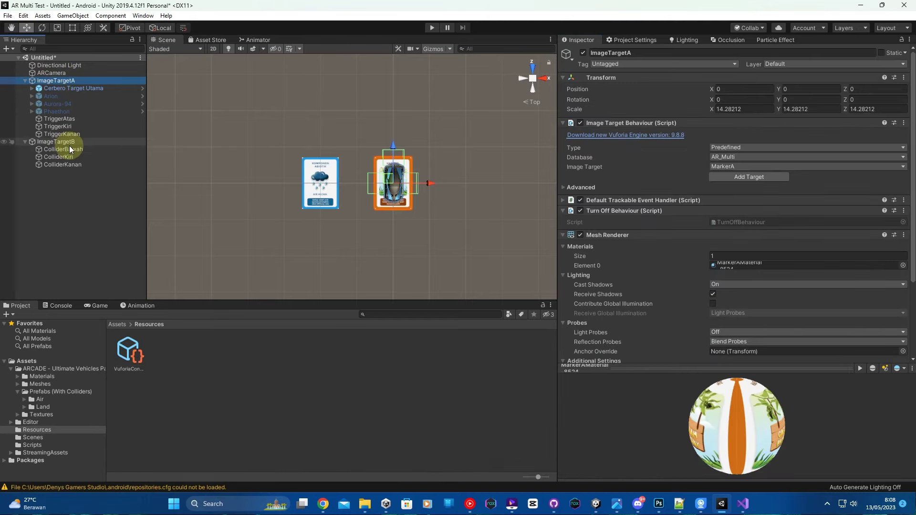
pyautogui.click(71, 142)
pyautogui.click(56, 82)
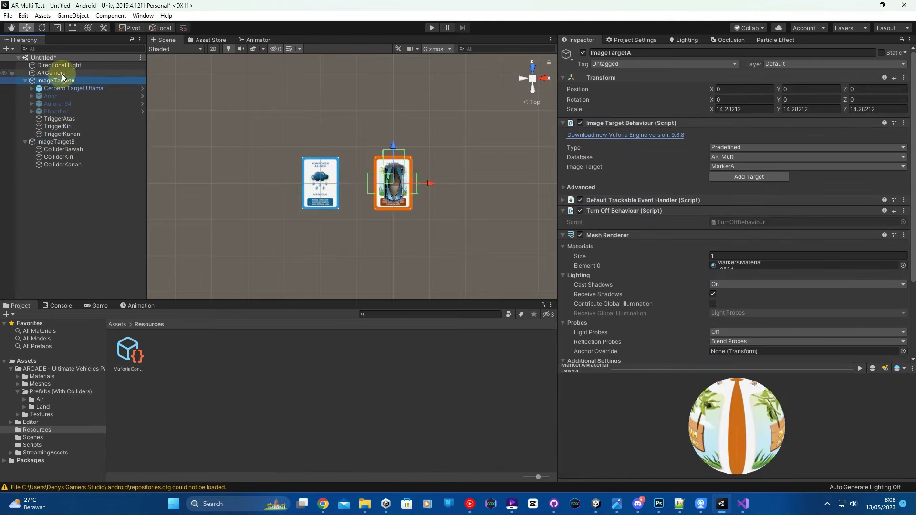
pyautogui.click(60, 73)
pyautogui.click(713, 380)
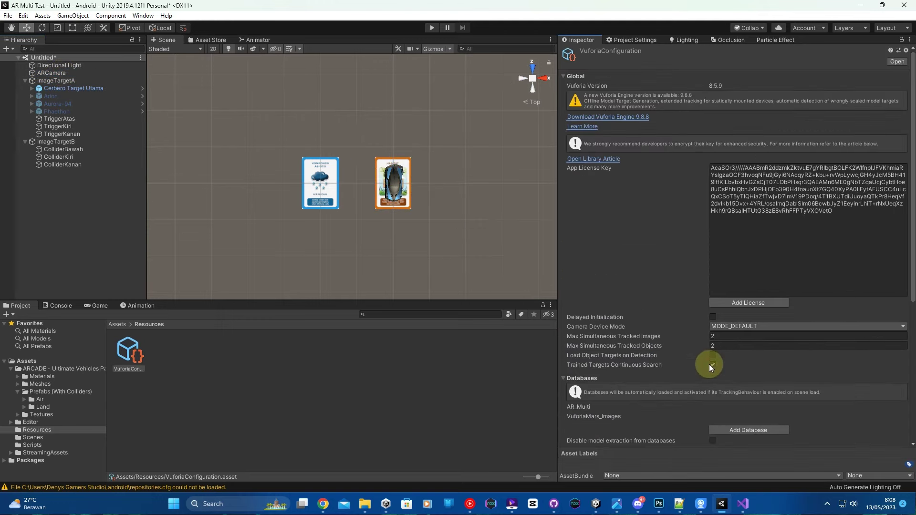
pyautogui.scroll(-5, 694, 374)
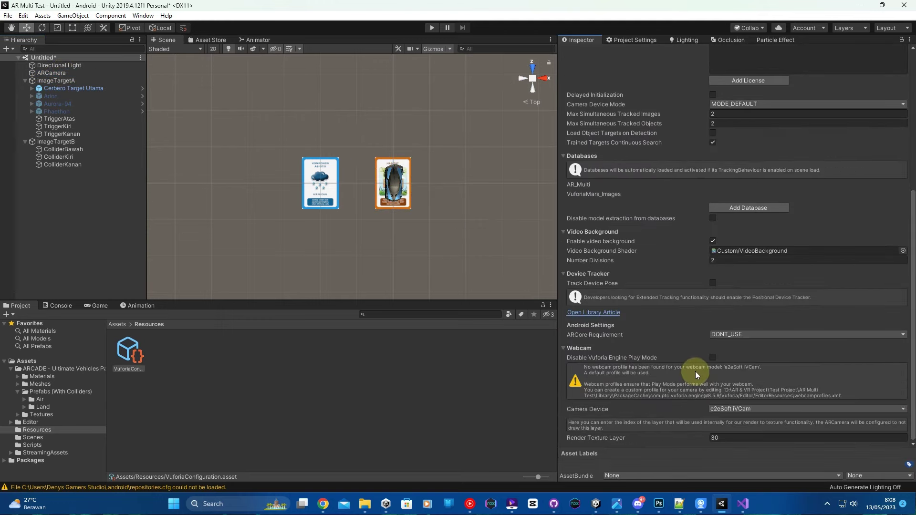
pyautogui.scroll(5, 682, 360)
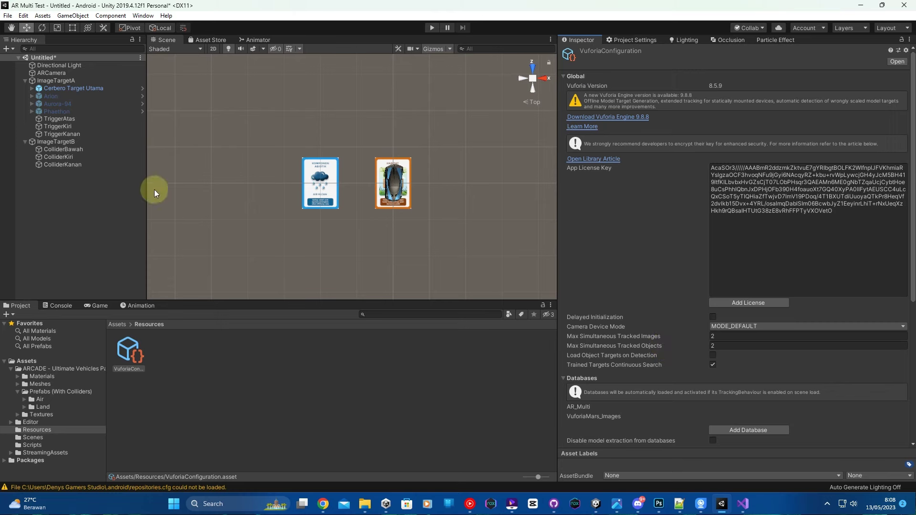
pyautogui.click(112, 206)
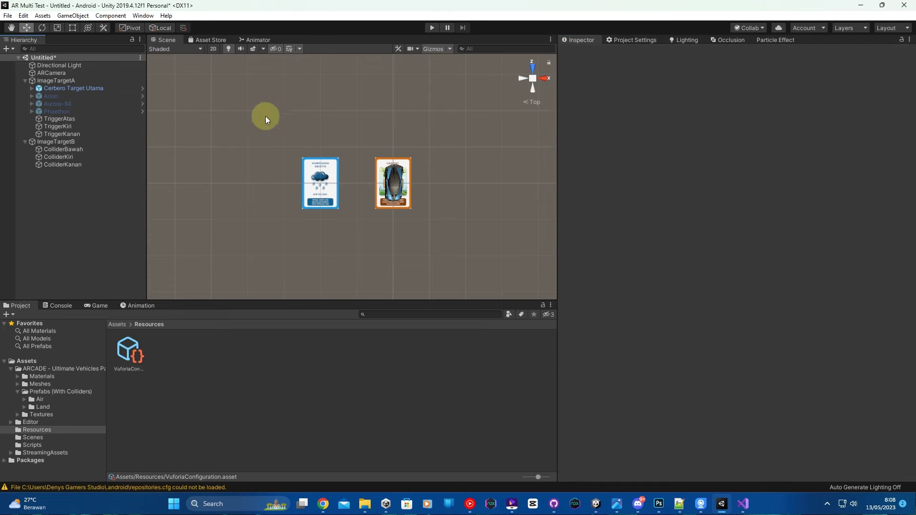
# Review the TriggerAtas, TriggerKiri and TriggerKanan settings
pyautogui.scroll(1, 322, 123)
pyautogui.scroll(2, 325, 123)
pyautogui.scroll(2, 343, 131)
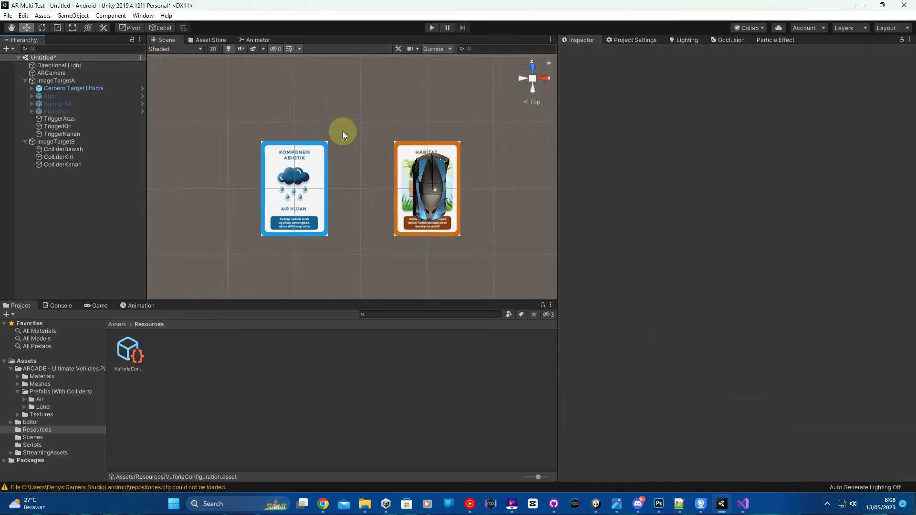
pyautogui.scroll(1, 343, 131)
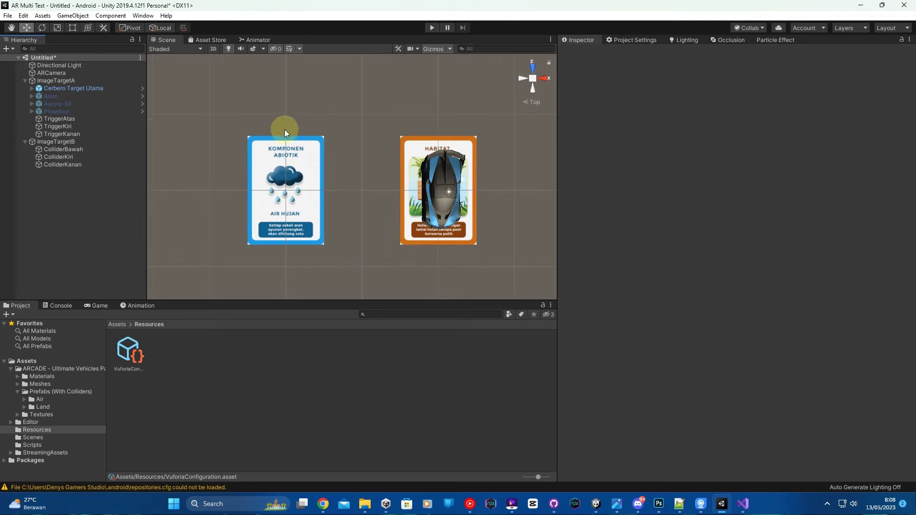
pyautogui.click(73, 119)
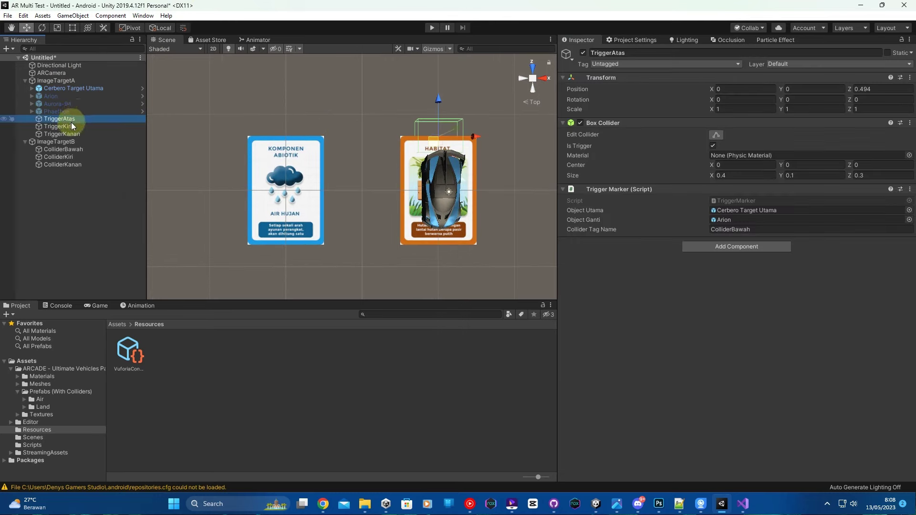
pyautogui.click(68, 129)
pyautogui.click(67, 133)
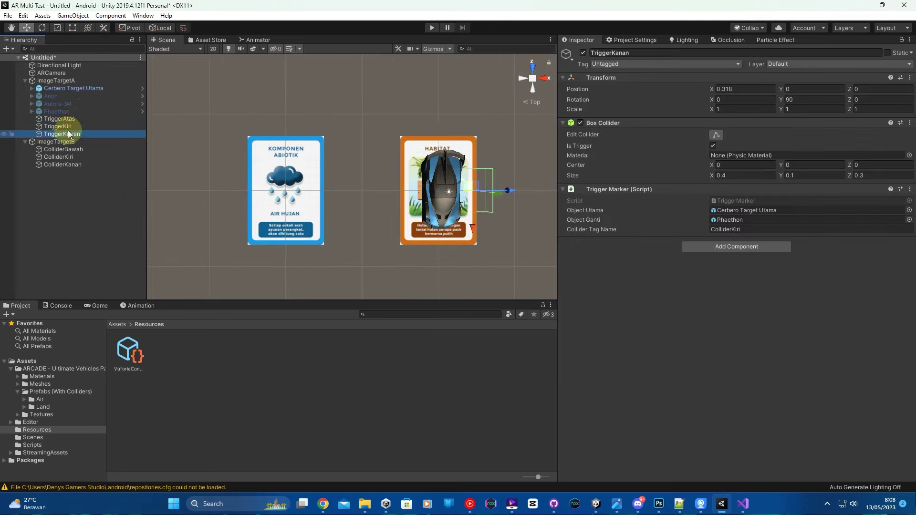
# Save the scene as ARscene in the Assets/Scenes folder
pyautogui.click(7, 15)
pyautogui.click(28, 63)
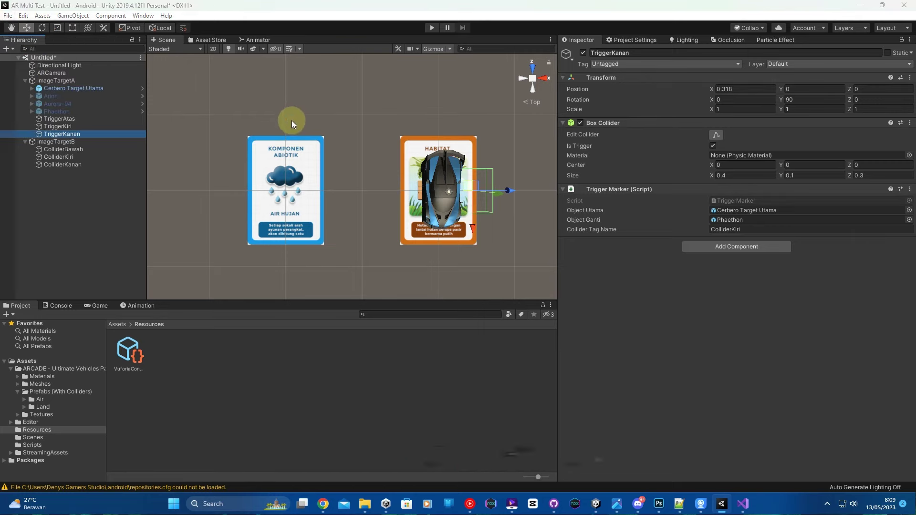
pyautogui.doubleClick(117, 142)
pyautogui.write('ARscene')
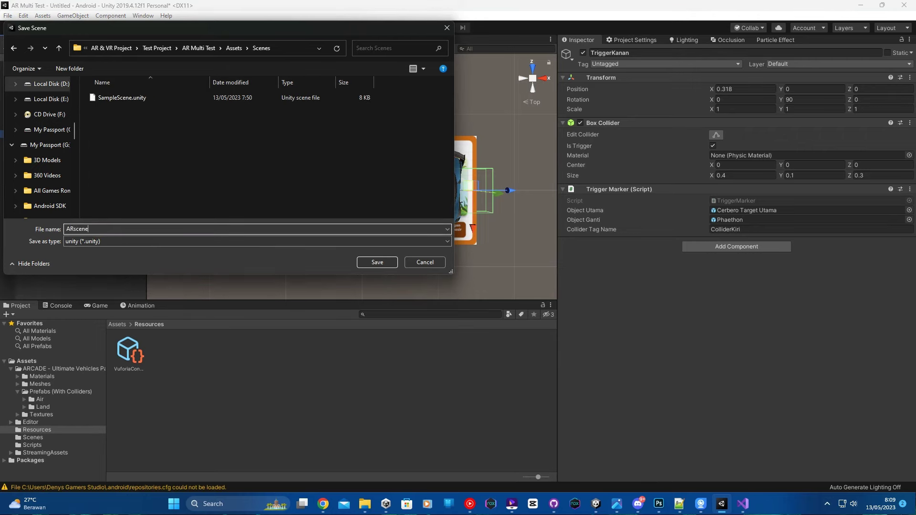
pyautogui.press('Return')
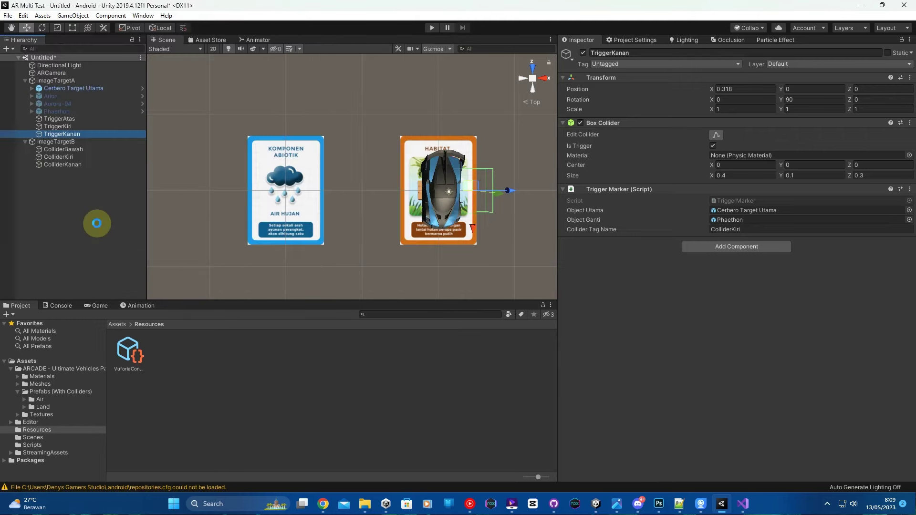
# Add the open ARscene to the Build Settings scene list
pyautogui.click(8, 16)
pyautogui.click(33, 113)
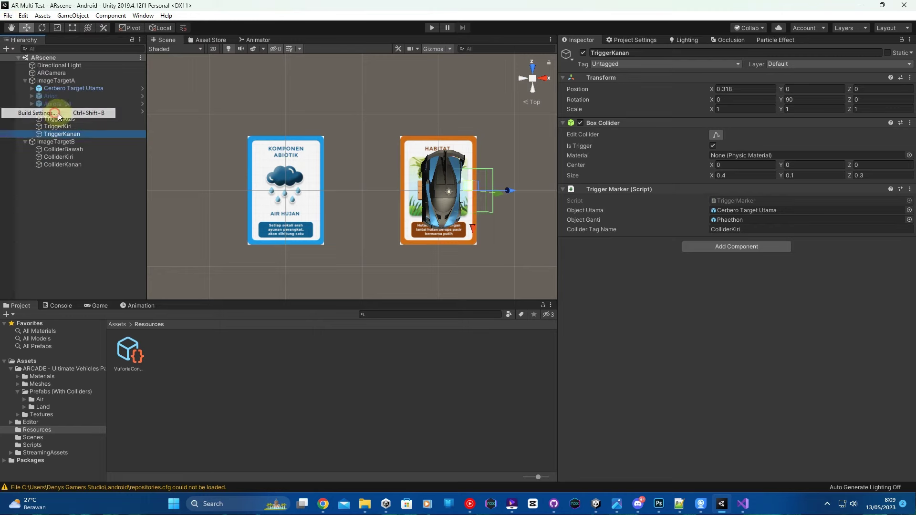
pyautogui.click(470, 272)
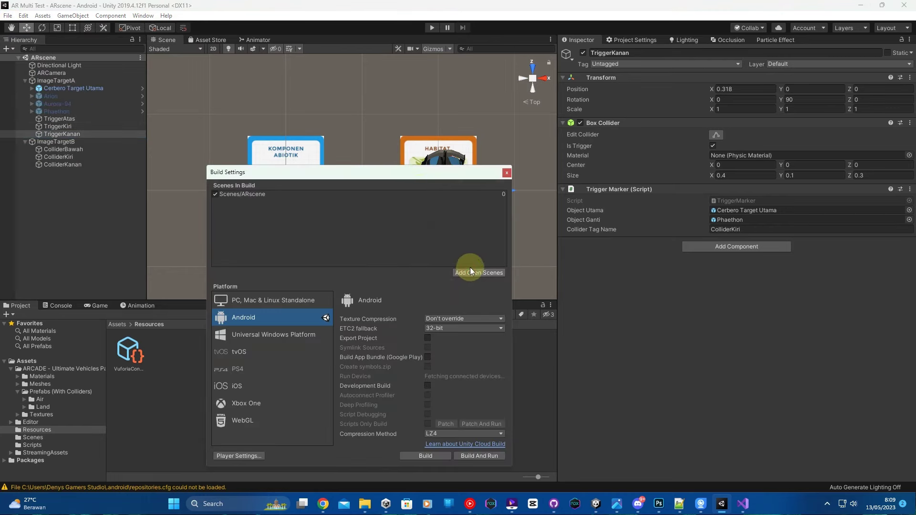
pyautogui.click(507, 173)
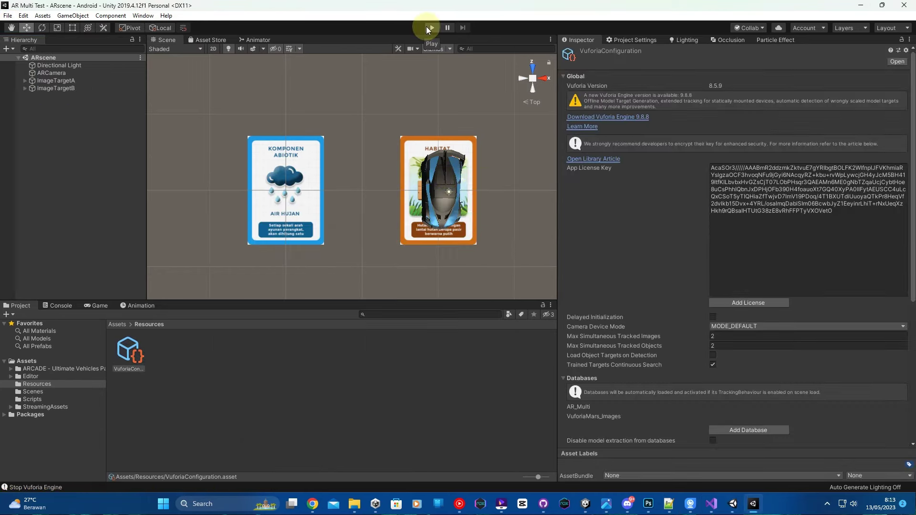
pyautogui.click(430, 28)
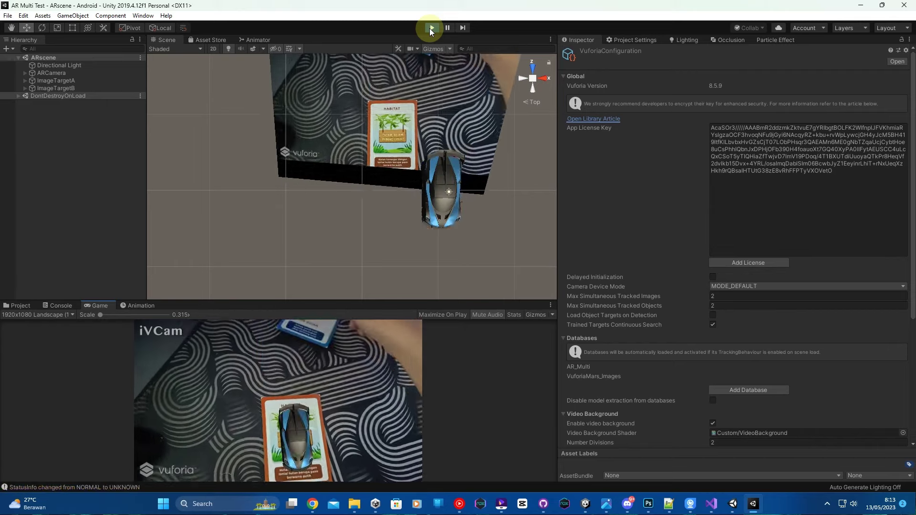
pyautogui.click(429, 29)
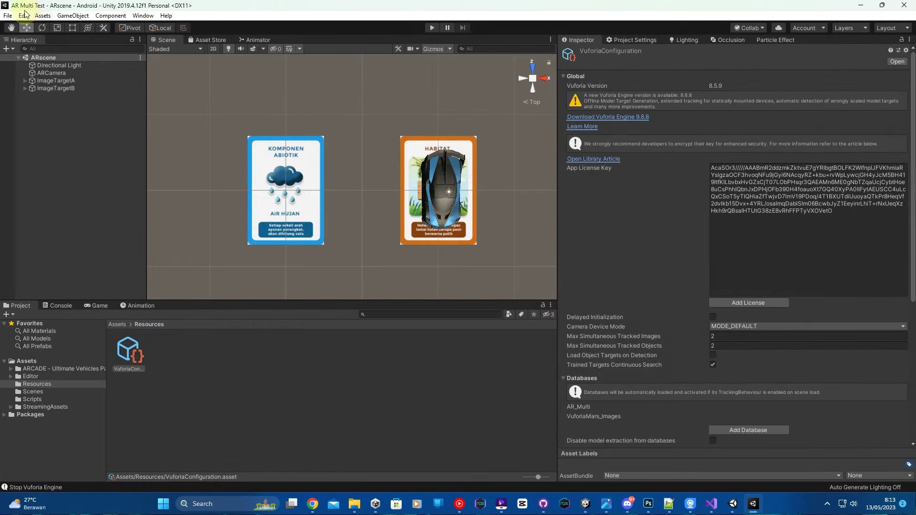
# Add Scenes/ARscene to the Android build's scene list
pyautogui.click(8, 15)
pyautogui.click(57, 115)
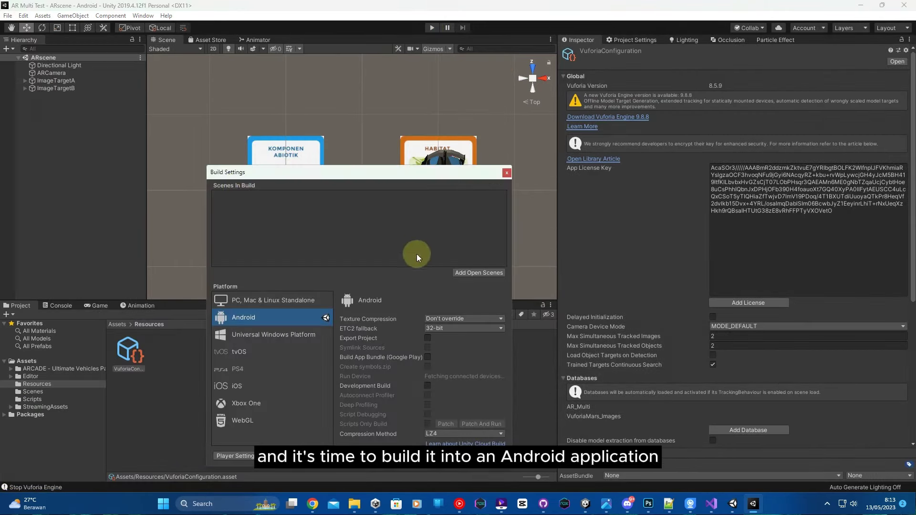
pyautogui.click(460, 273)
pyautogui.click(259, 196)
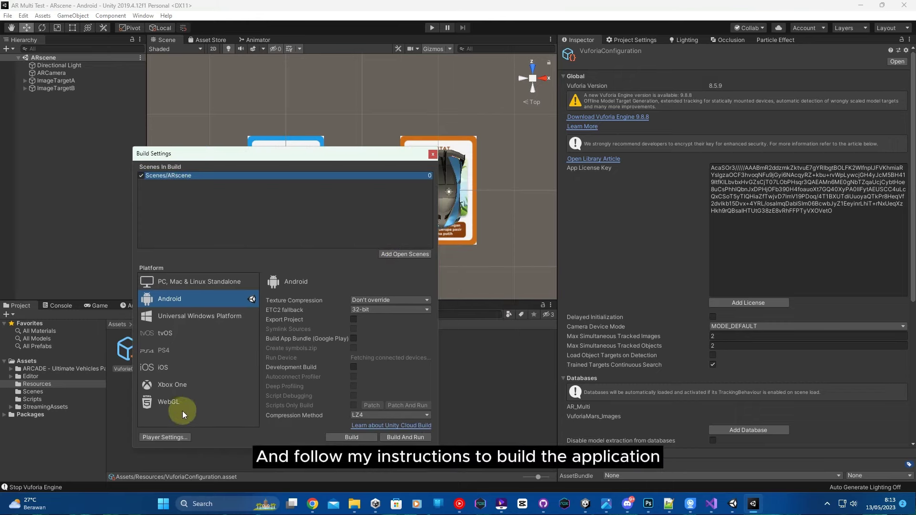
# Set the Android player's Default Orientation to Landscape Left
pyautogui.click(177, 438)
pyautogui.scroll(-5, 680, 308)
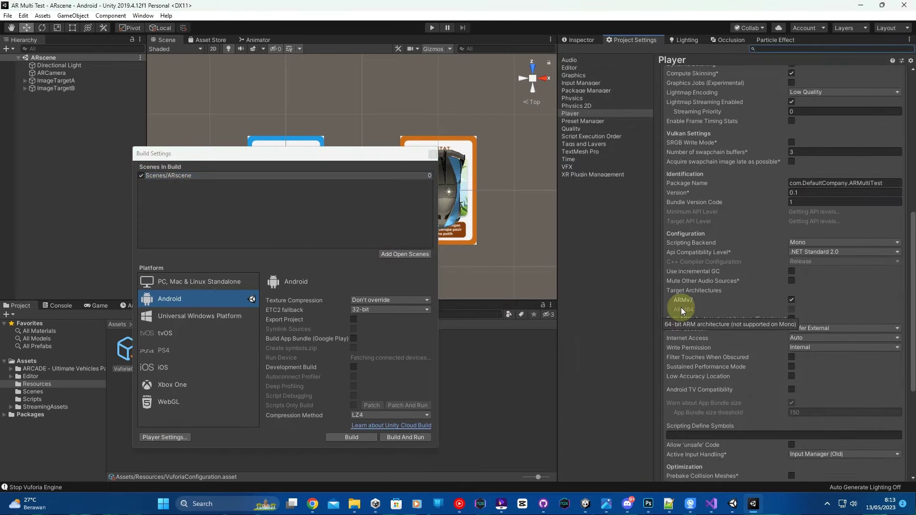
pyautogui.scroll(3, 676, 308)
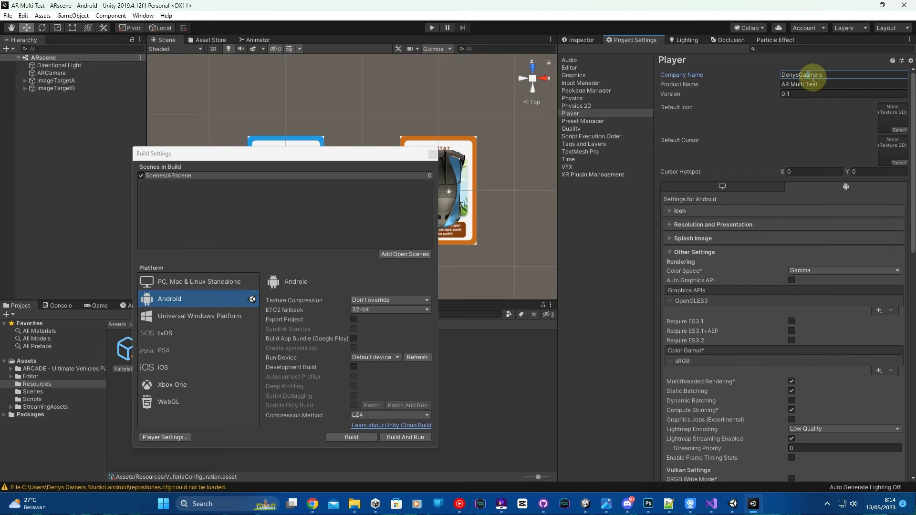
pyautogui.click(760, 225)
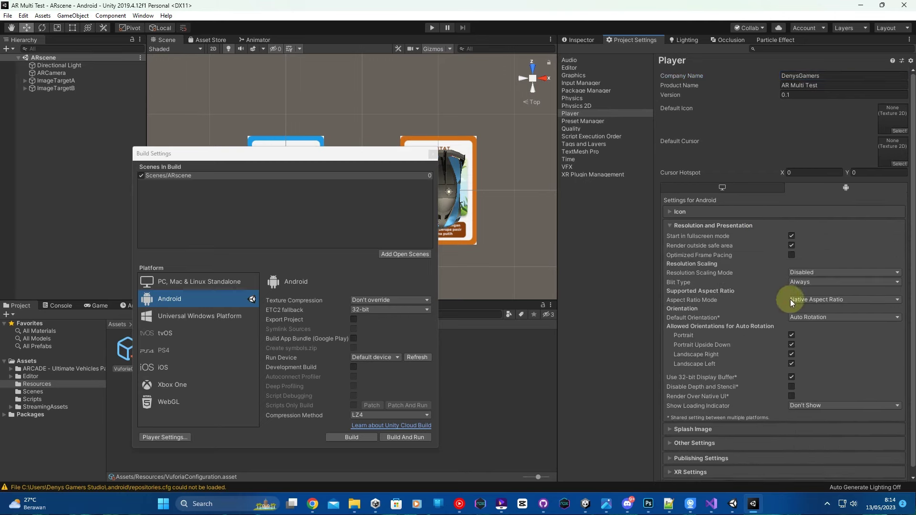
pyautogui.click(803, 319)
pyautogui.click(821, 361)
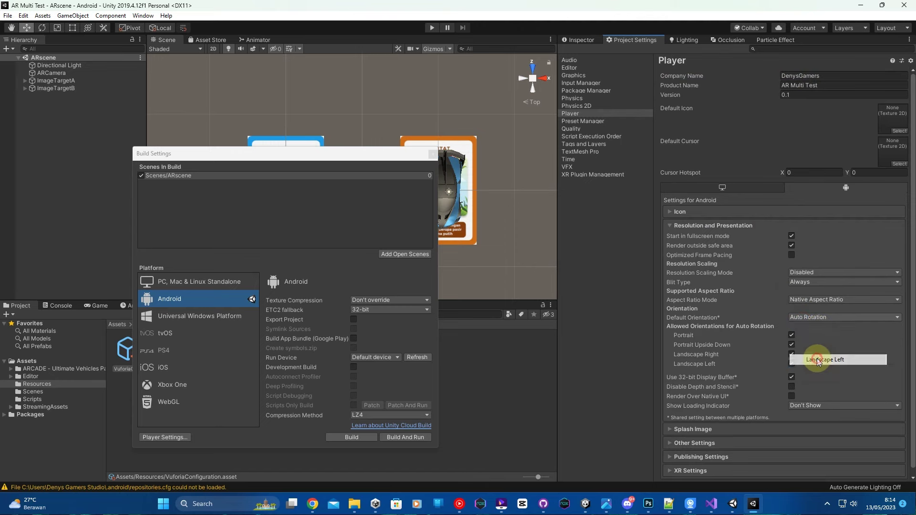
# Enable Sustained Performance Mode in the Android Player Settings
pyautogui.click(730, 395)
pyautogui.scroll(-5, 769, 394)
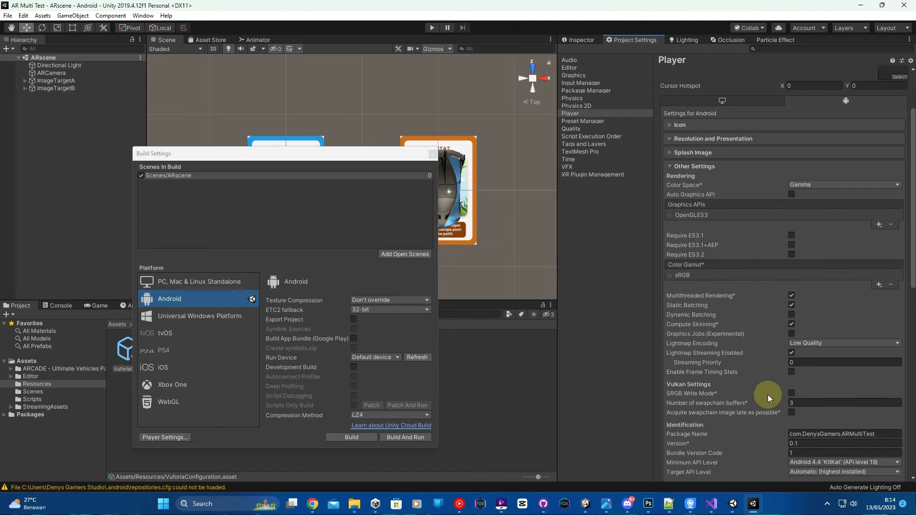
pyautogui.scroll(-3, 770, 393)
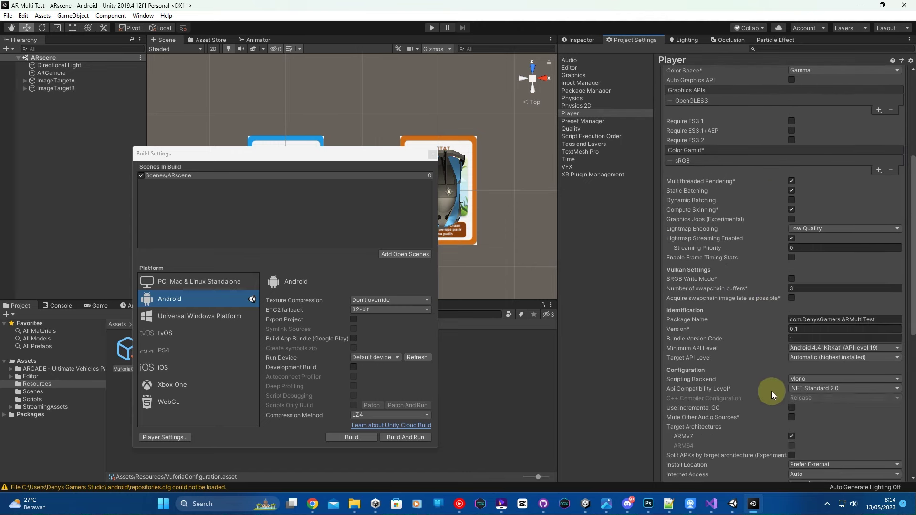
pyautogui.scroll(-4, 772, 392)
pyautogui.scroll(-4, 777, 388)
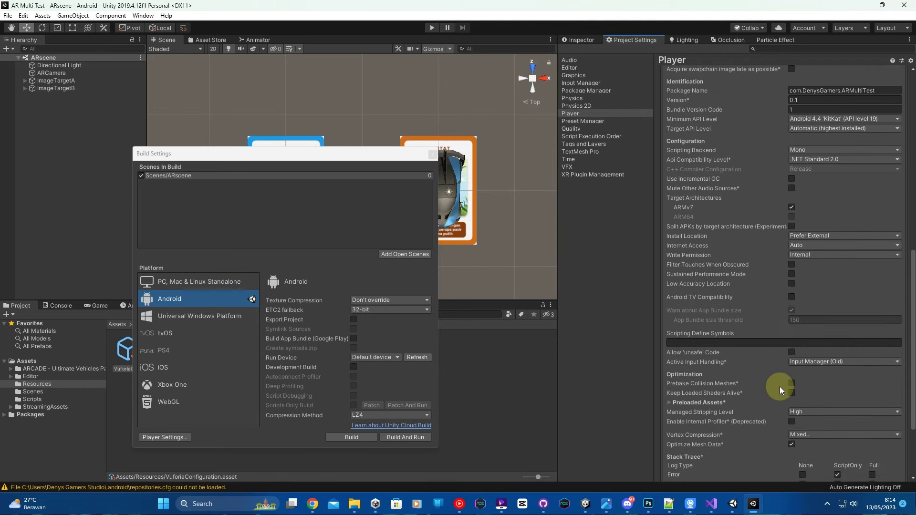
pyautogui.scroll(-3, 780, 387)
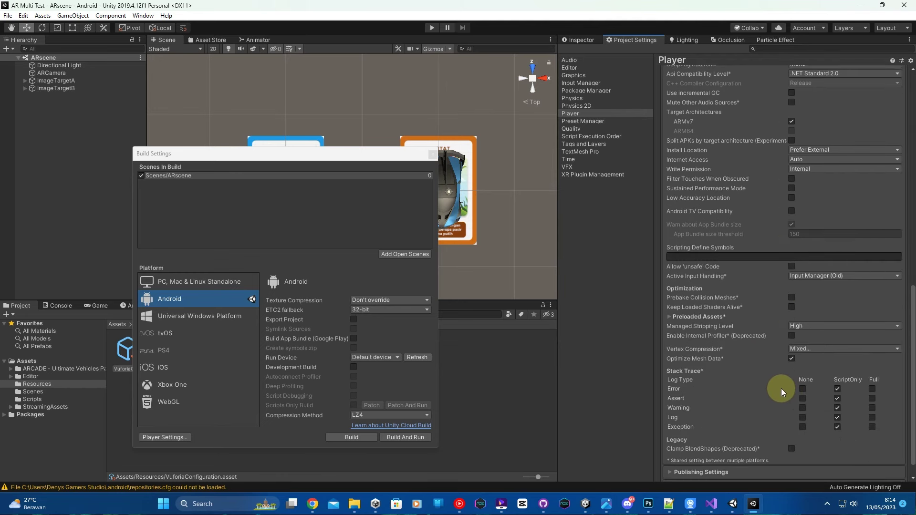
pyautogui.click(793, 189)
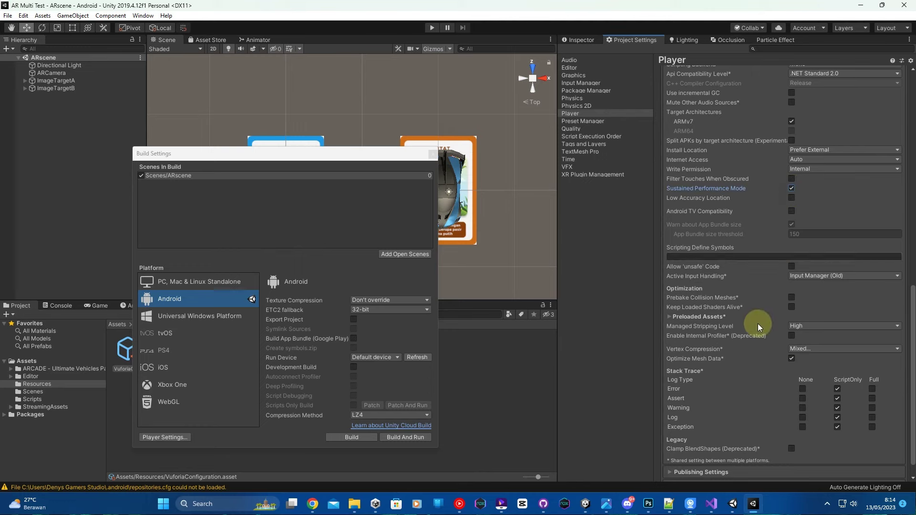
pyautogui.scroll(-1, 758, 354)
pyautogui.click(732, 465)
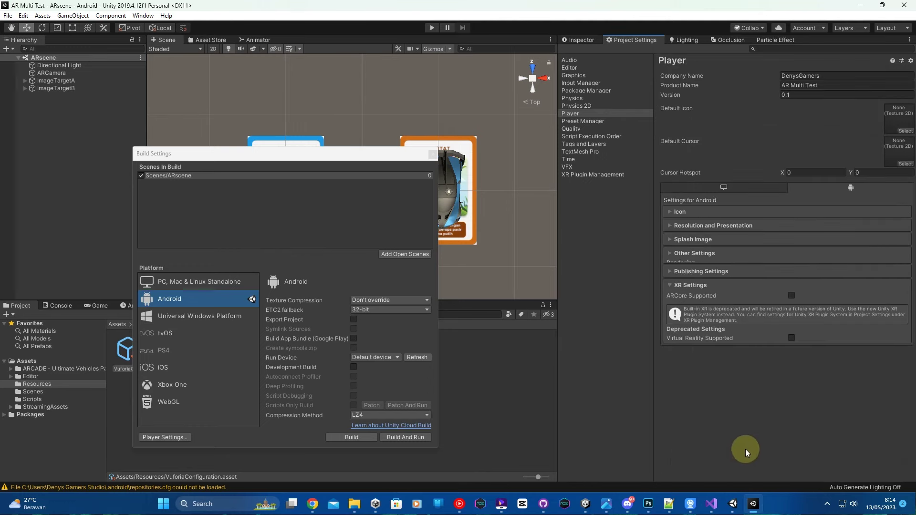
pyautogui.click(715, 230)
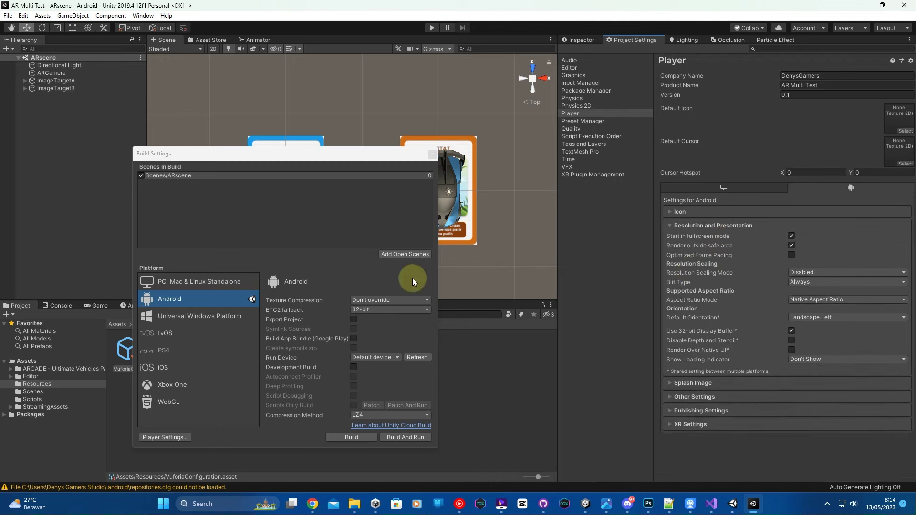
# Build the Android APK as AR Multi Test.apk, replacing the existing file
pyautogui.click(347, 438)
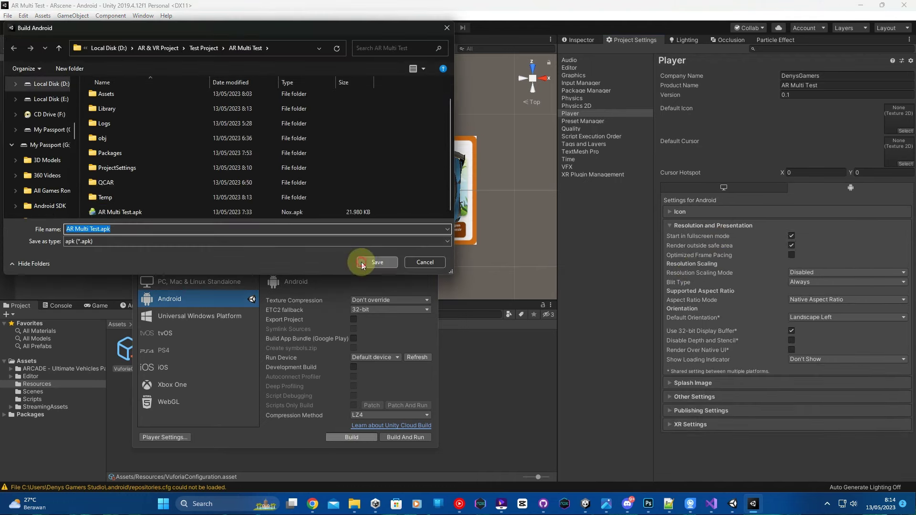
pyautogui.click(362, 264)
pyautogui.click(478, 251)
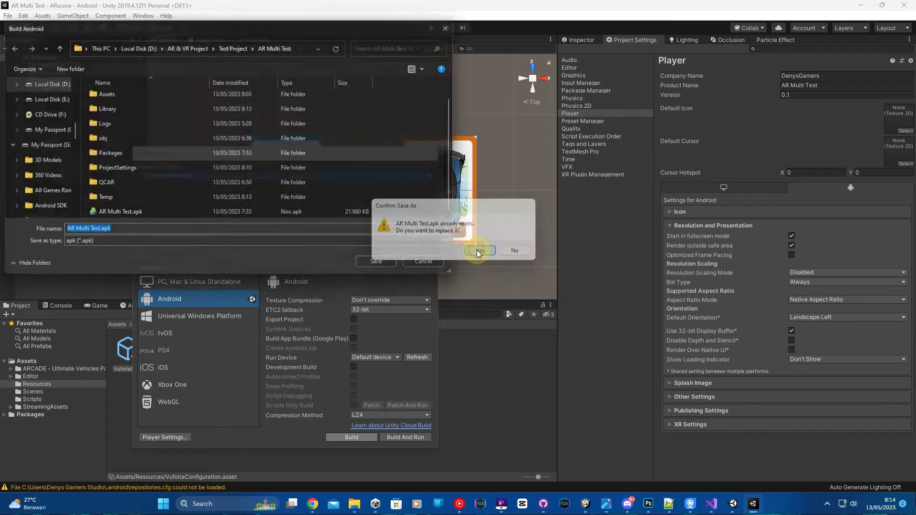